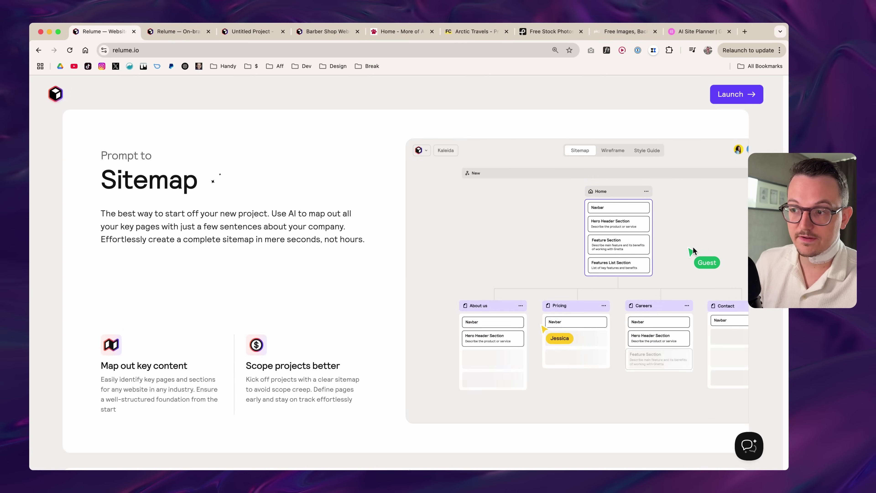
Step: Compare Relume's sitemap and wireframe feature overview with Elementor's AI Site Planner page
{"action": "scroll", "coordinate": [406, 287], "scroll_direction": "down", "scroll_amount": 5}
{"action": "scroll", "coordinate": [415, 236], "scroll_direction": "down", "scroll_amount": 1}
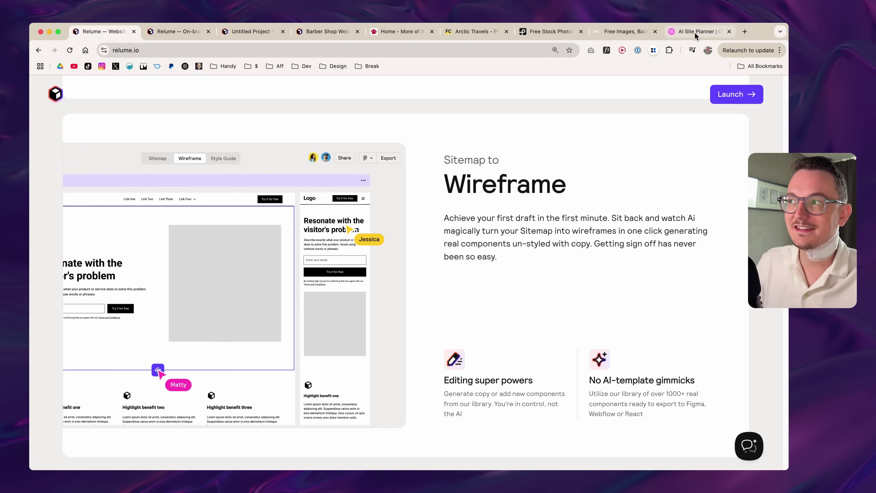
{"action": "left_click", "coordinate": [694, 32]}
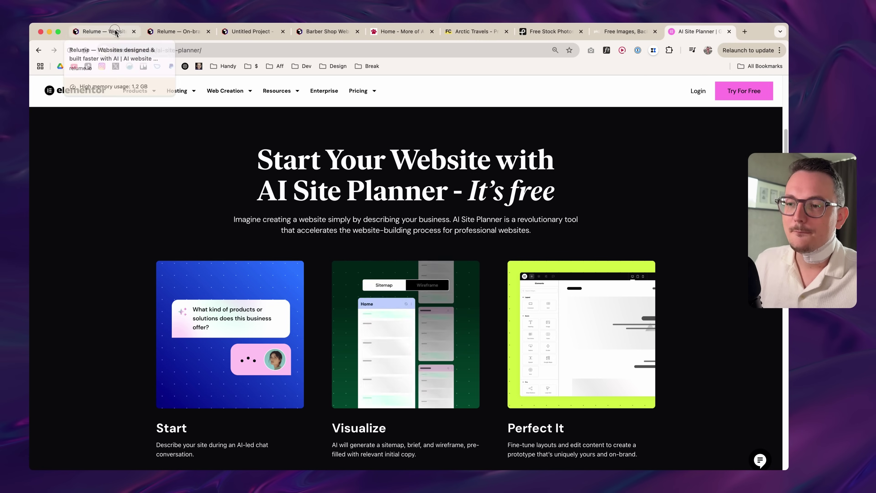
{"action": "left_click", "coordinate": [100, 32]}
Step: Scroll further down the Relume overview, then bring up the relume.io/style-guide page
{"action": "scroll", "coordinate": [405, 276], "scroll_direction": "down", "scroll_amount": 2}
{"action": "scroll", "coordinate": [406, 276], "scroll_direction": "down", "scroll_amount": 10}
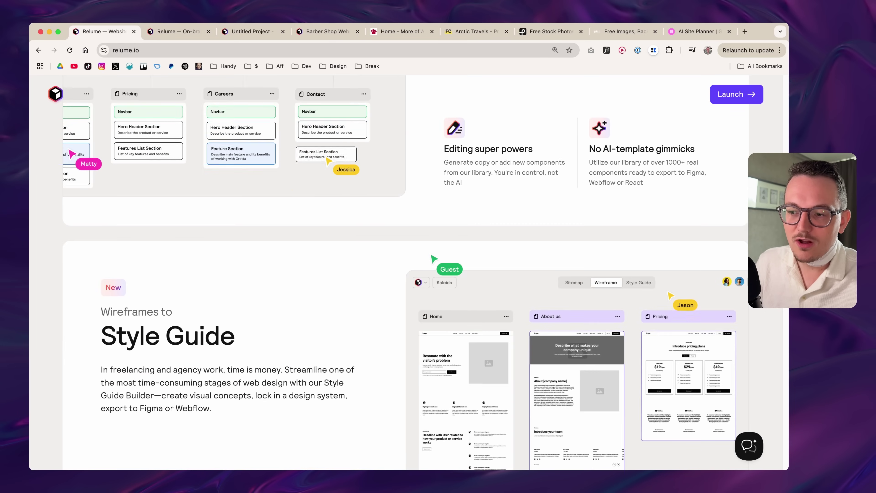
{"action": "scroll", "coordinate": [395, 258], "scroll_direction": "down", "scroll_amount": 1}
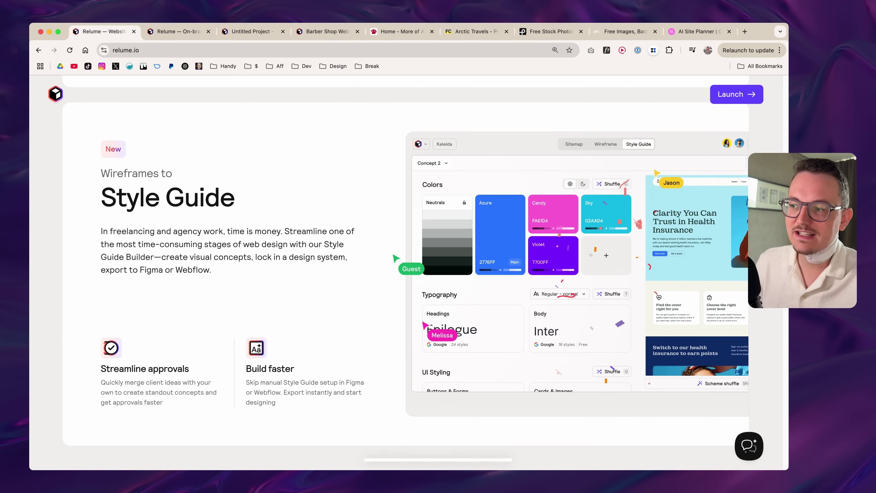
{"action": "key", "text": "ctrl+Tab"}
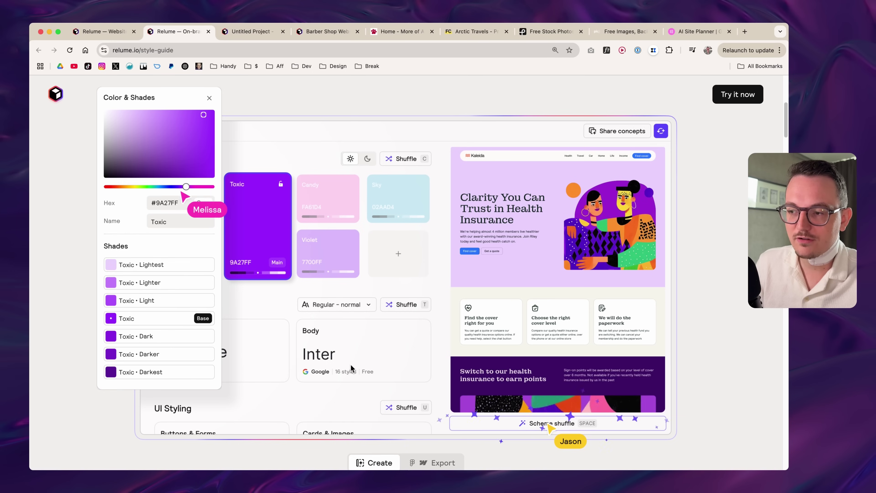
Step: Tour the style-guide page and the Untitled Project's Style Guide Builder, then bring up the Arctic Travels brief
{"action": "scroll", "coordinate": [400, 273], "scroll_direction": "down", "scroll_amount": 5}
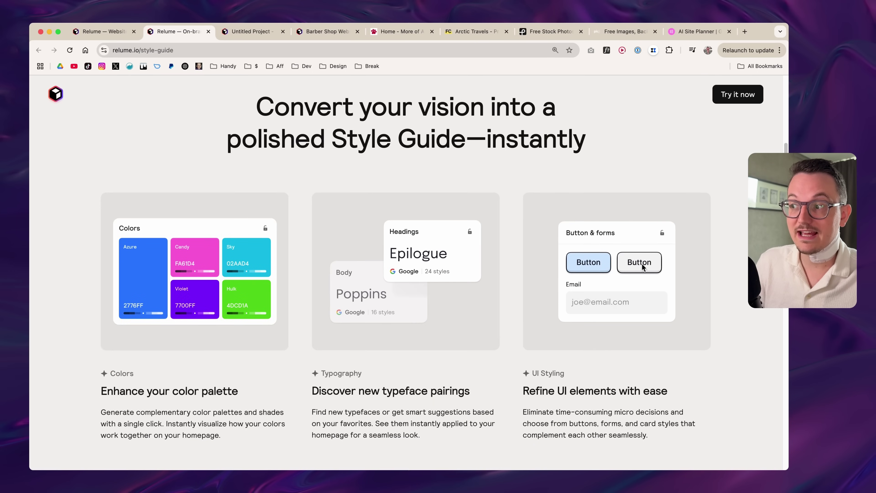
{"action": "key", "text": "ctrl+Tab"}
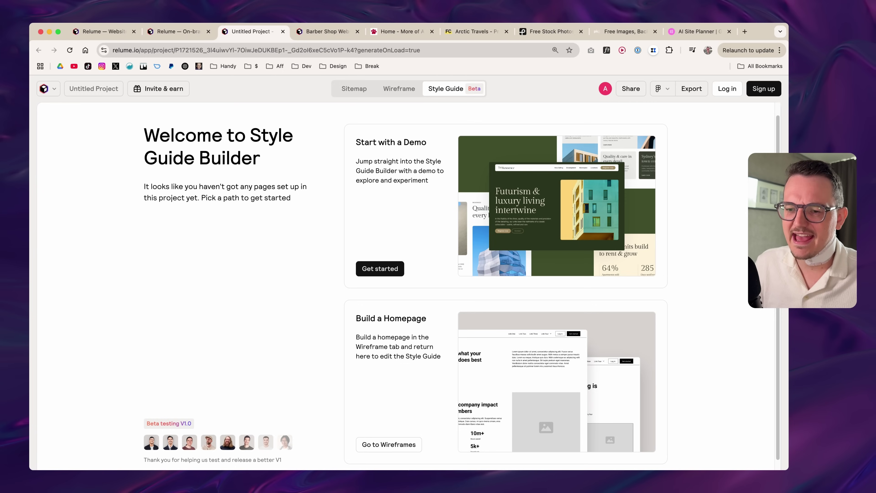
{"action": "scroll", "coordinate": [178, 352], "scroll_direction": "up", "scroll_amount": 5}
{"action": "scroll", "coordinate": [248, 336], "scroll_direction": "down", "scroll_amount": 1}
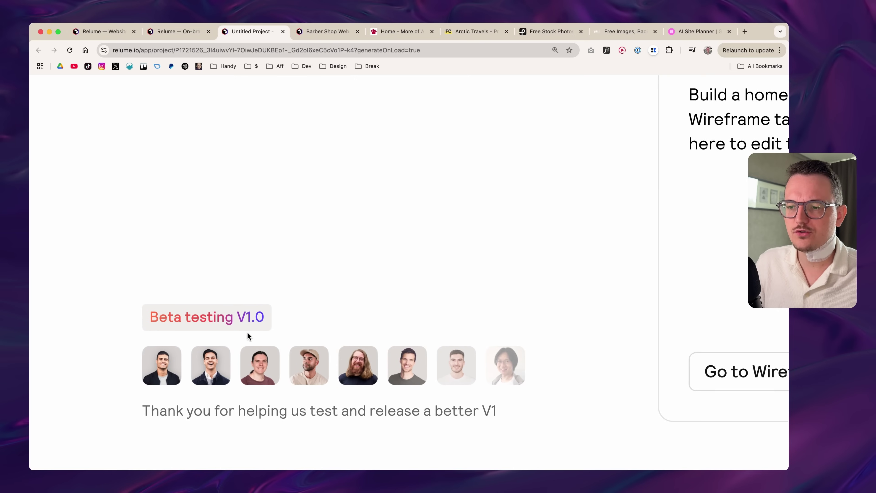
{"action": "scroll", "coordinate": [248, 335], "scroll_direction": "down", "scroll_amount": 1}
{"action": "scroll", "coordinate": [299, 314], "scroll_direction": "down", "scroll_amount": 5}
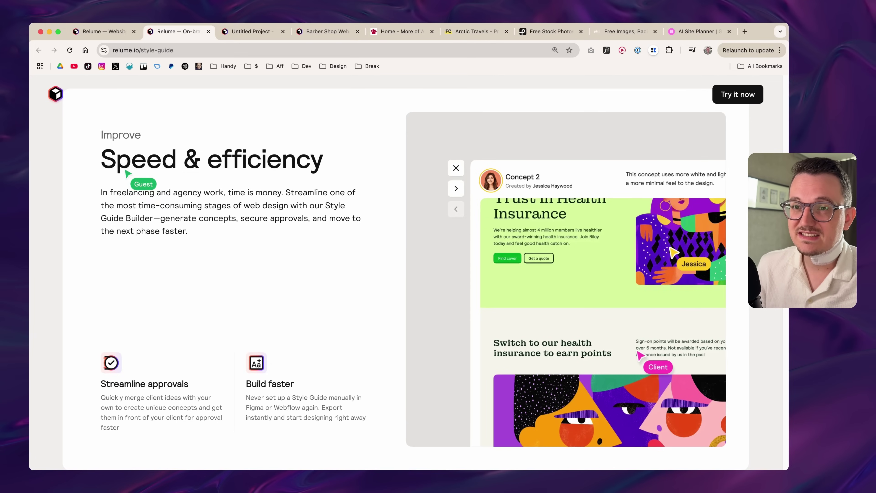
{"action": "left_click_drag", "start_coordinate": [109, 166], "coordinate": [190, 242]}
{"action": "left_click", "coordinate": [190, 241]}
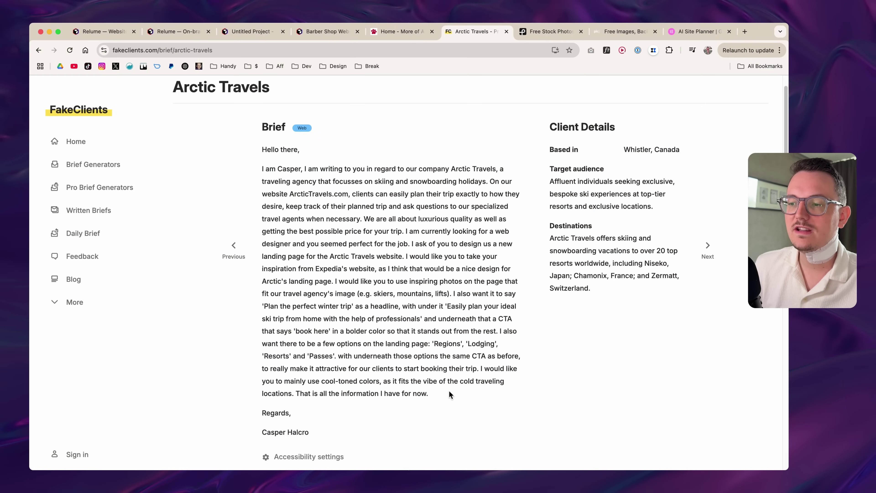
Step: Highlight the brief's key points: skiing and snowboarding holidays, easy trip planning, specialized travel agents
{"action": "left_click_drag", "start_coordinate": [449, 392], "coordinate": [262, 176]}
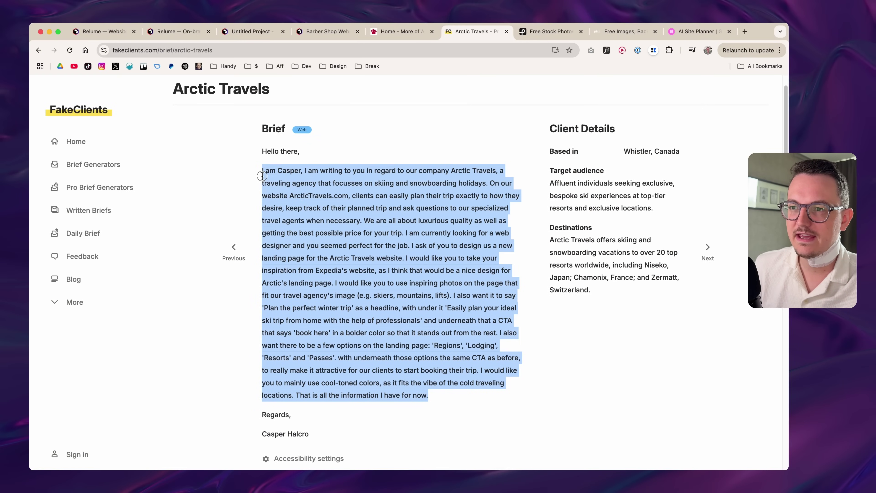
{"action": "left_click", "coordinate": [436, 215]}
{"action": "scroll", "coordinate": [453, 172], "scroll_direction": "up", "scroll_amount": 1}
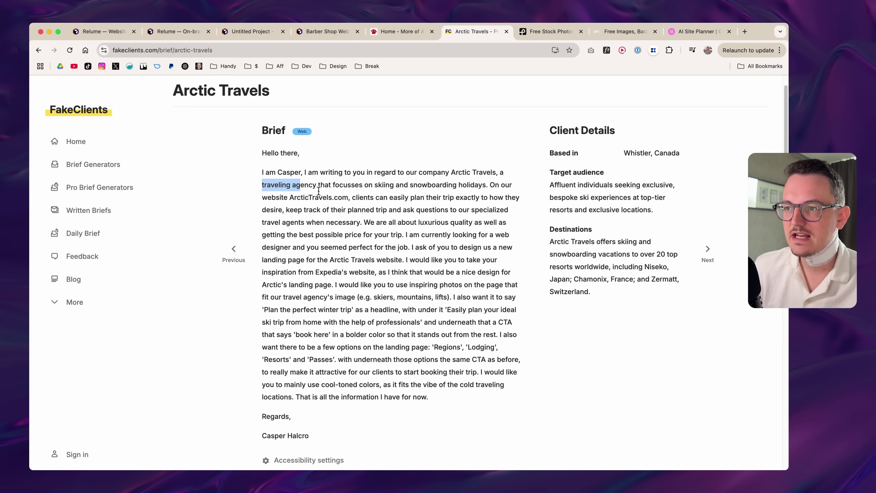
{"action": "left_click_drag", "start_coordinate": [376, 185], "coordinate": [494, 187]}
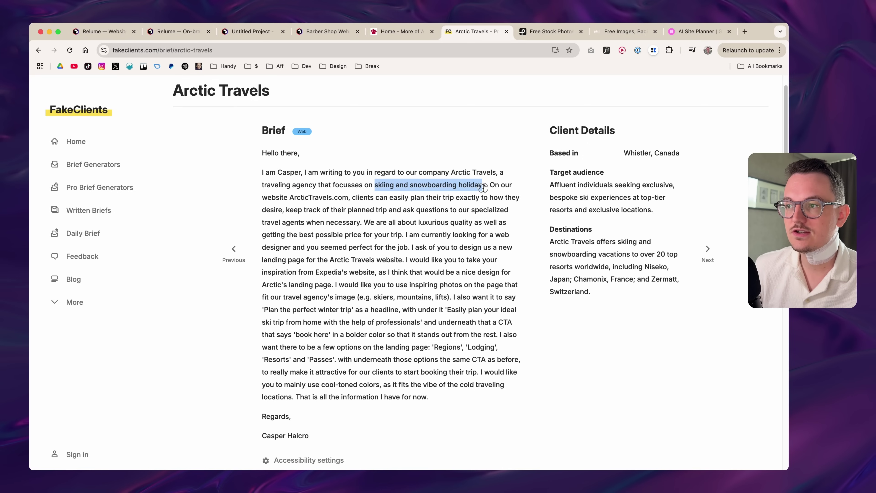
{"action": "scroll", "coordinate": [414, 200], "scroll_direction": "up", "scroll_amount": 5}
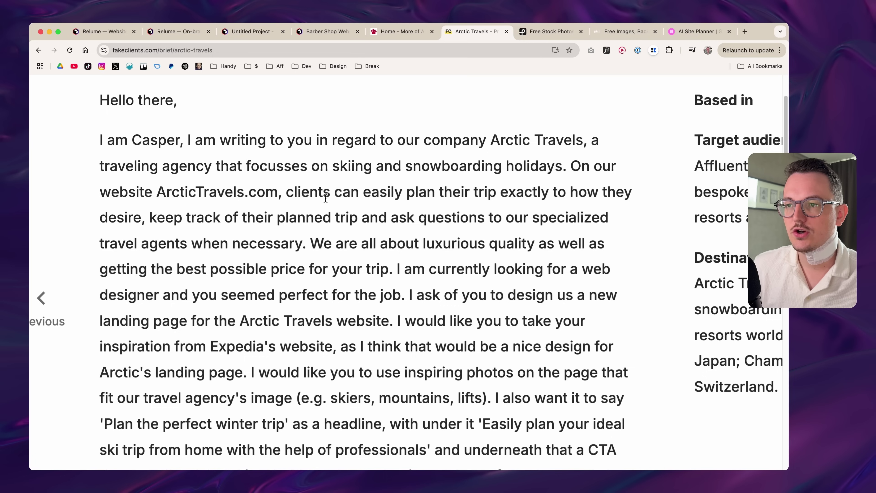
{"action": "left_click_drag", "start_coordinate": [335, 192], "coordinate": [494, 188]}
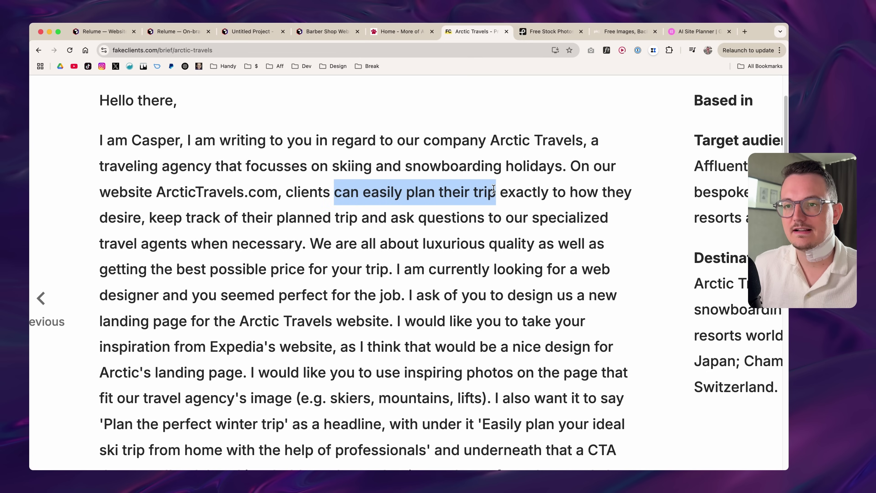
{"action": "scroll", "coordinate": [376, 234], "scroll_direction": "down", "scroll_amount": 1}
{"action": "left_click_drag", "start_coordinate": [540, 209], "coordinate": [168, 236]}
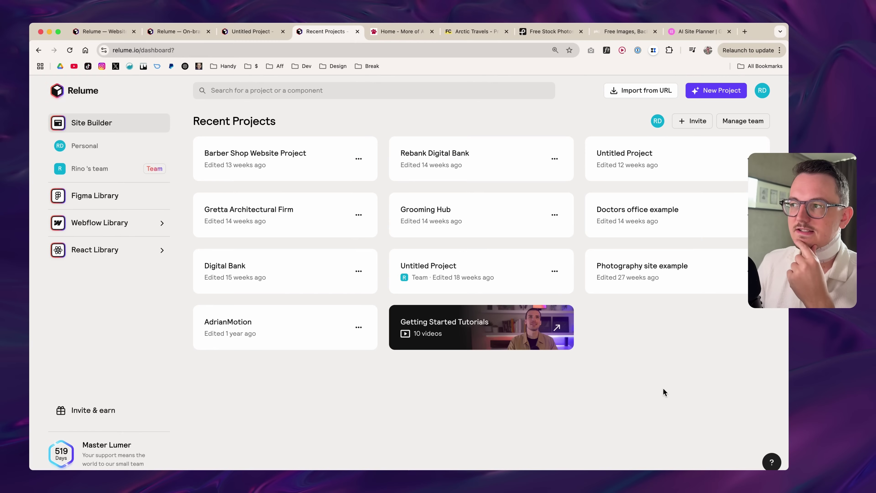
Step: Start a new project and paste the full Arctic Travels brief into its sitemap prompt
{"action": "left_click", "coordinate": [724, 93]}
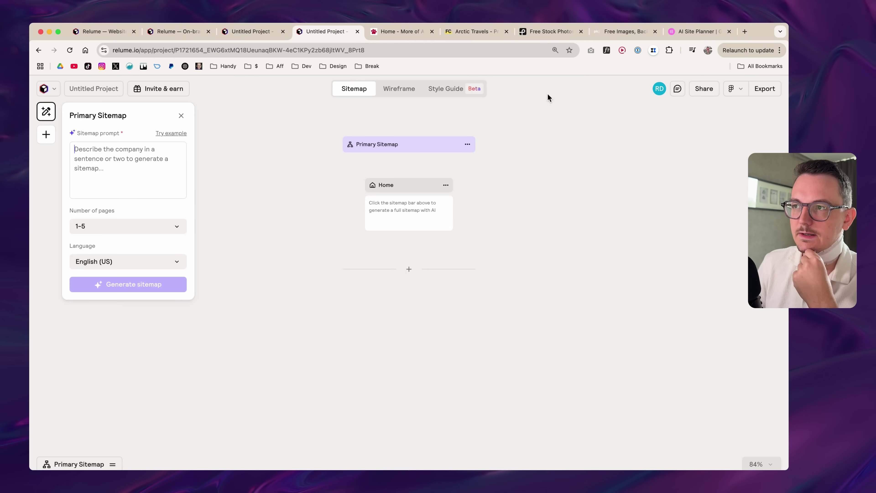
{"action": "left_click", "coordinate": [486, 34]}
{"action": "left_click_drag", "start_coordinate": [428, 394], "coordinate": [268, 171]}
{"action": "key", "text": "super+4"}
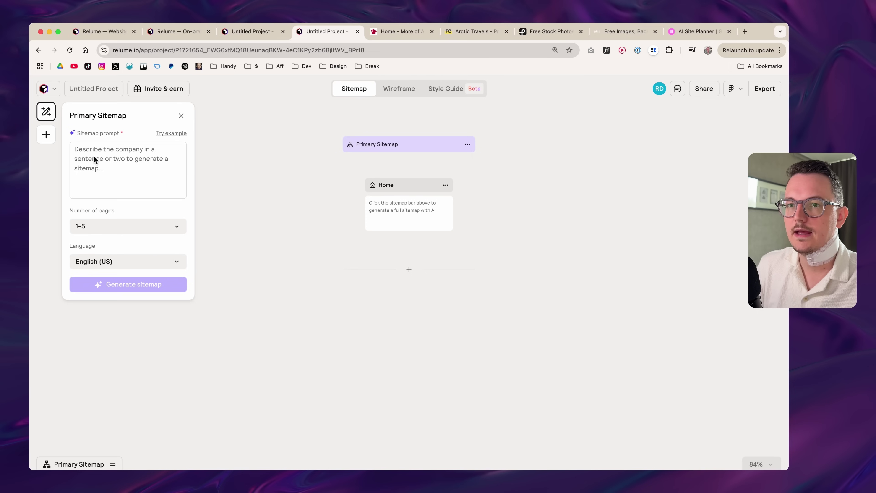
{"action": "left_click", "coordinate": [97, 156]}
{"action": "key", "text": "super+v"}
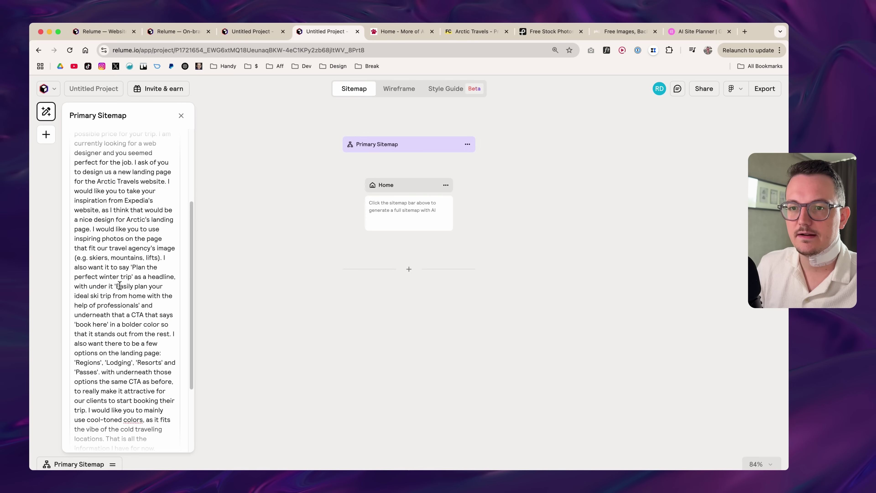
Step: Set the number of pages to 5-10 and generate the sitemap
{"action": "scroll", "coordinate": [119, 286], "scroll_direction": "down", "scroll_amount": 3}
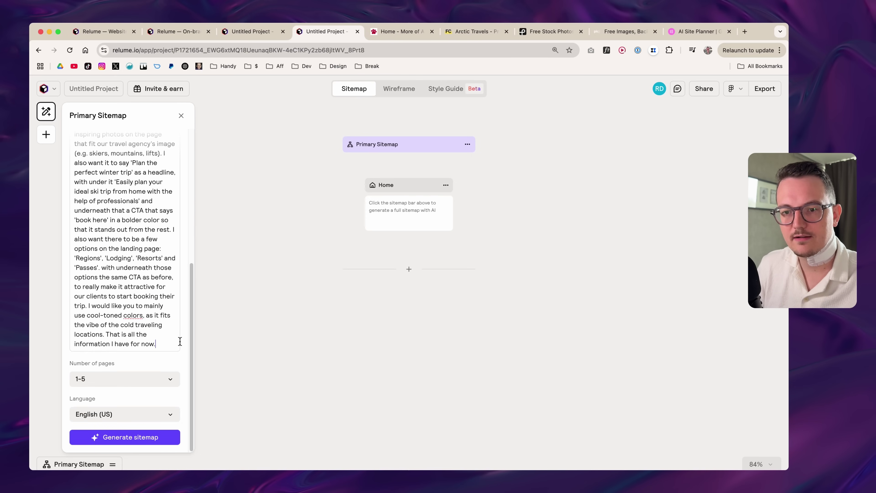
{"action": "left_click", "coordinate": [151, 381]}
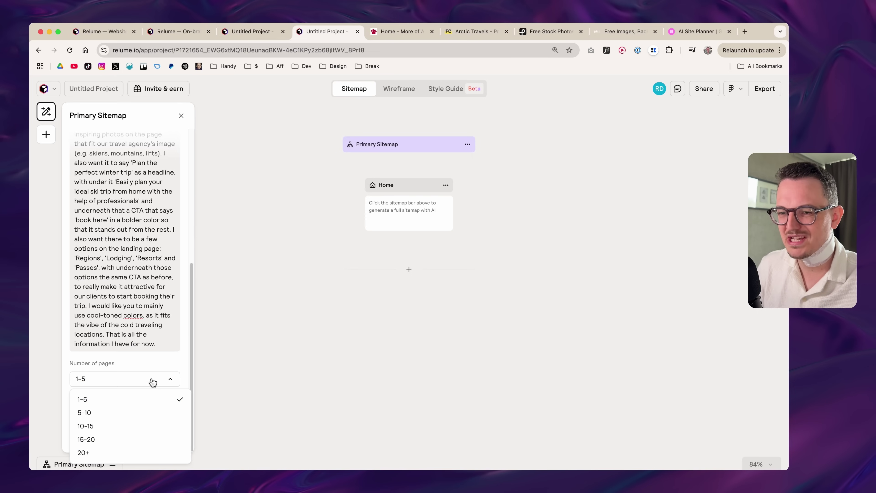
{"action": "left_click", "coordinate": [116, 412]}
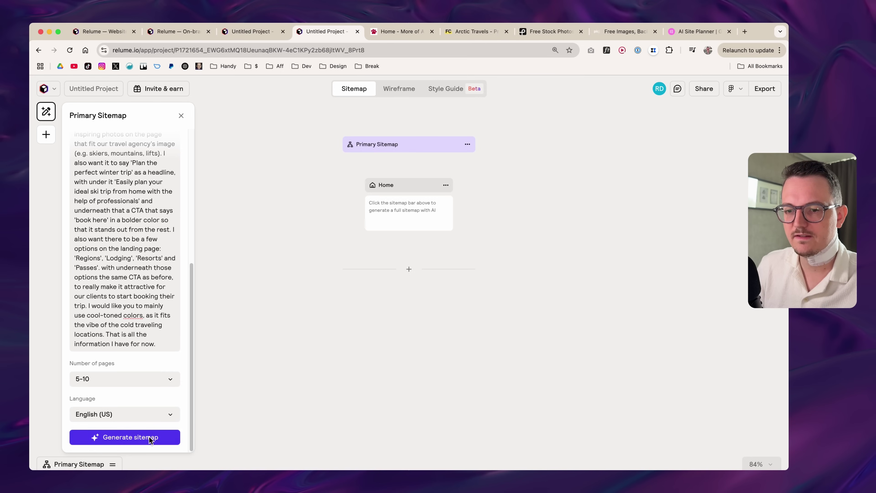
{"action": "left_click", "coordinate": [132, 437]}
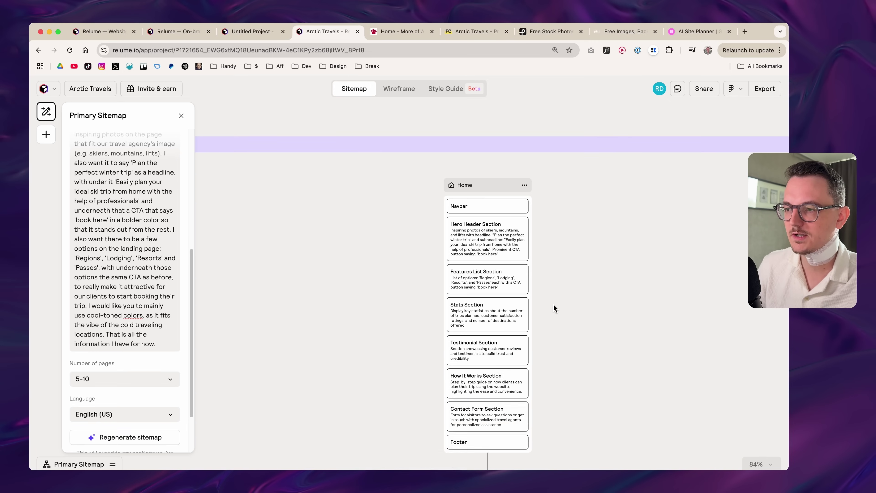
Step: Generate sections for all nine empty sitemap pages and switch to the Wireframe view
{"action": "scroll", "coordinate": [562, 283], "scroll_direction": "down", "scroll_amount": 3}
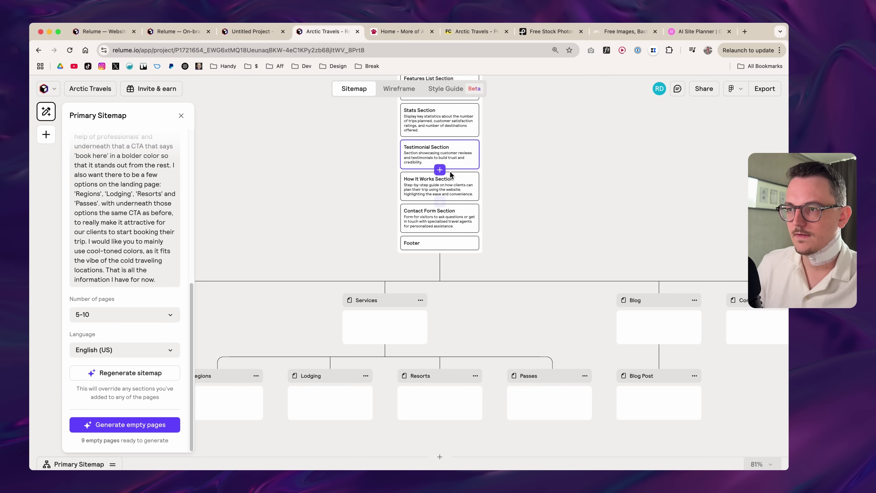
{"action": "left_click", "coordinate": [141, 427]}
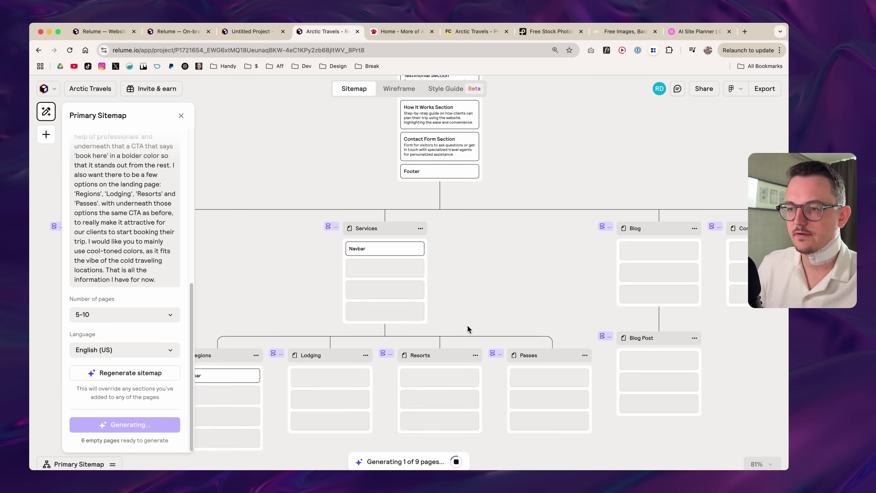
{"action": "scroll", "coordinate": [524, 267], "scroll_direction": "down", "scroll_amount": 3}
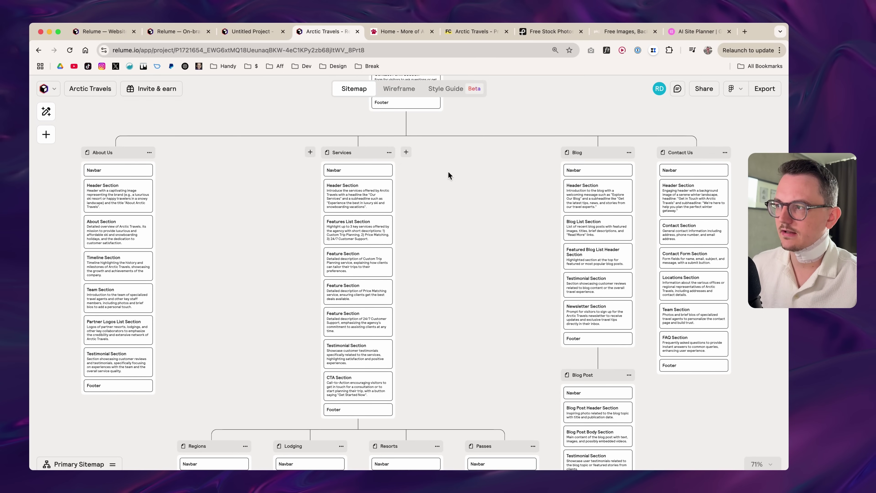
{"action": "key", "text": "w"}
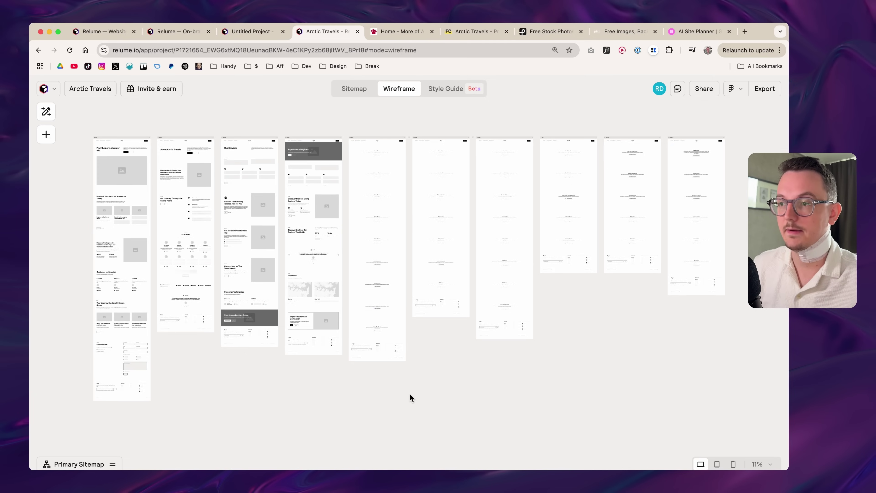
Step: Zoom into the Services wireframe and scroll across the Regions, Lodging, Resorts and Passes pages
{"action": "left_click", "coordinate": [249, 159]}
{"action": "left_click", "coordinate": [352, 189]}
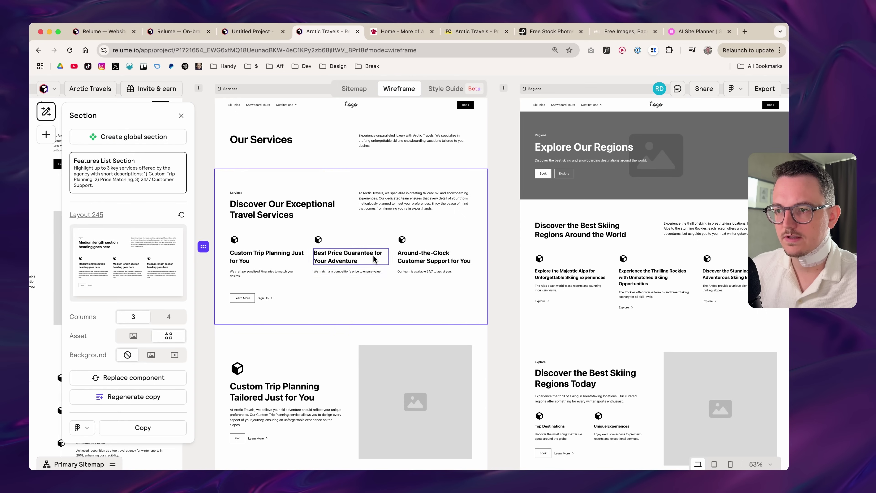
{"action": "scroll", "coordinate": [374, 259], "scroll_direction": "down", "scroll_amount": 15}
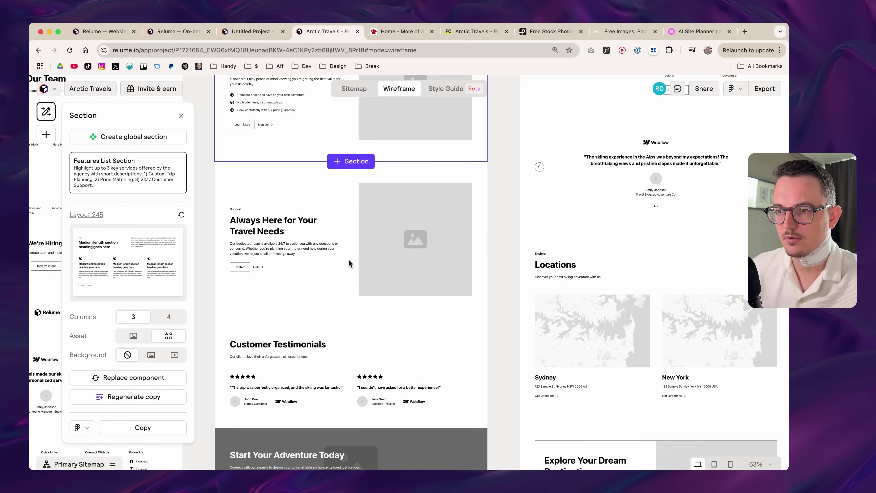
{"action": "scroll", "coordinate": [348, 260], "scroll_direction": "down", "scroll_amount": 10}
{"action": "scroll", "coordinate": [348, 260], "scroll_direction": "down", "scroll_amount": 3}
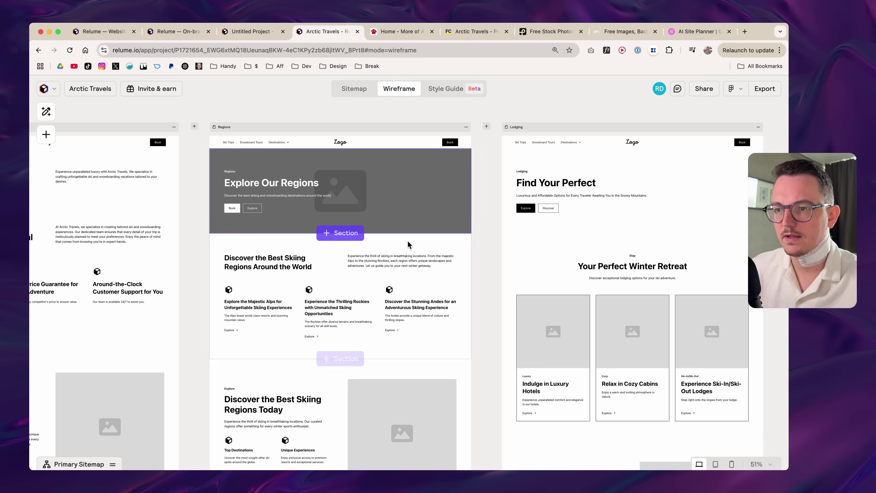
{"action": "scroll", "coordinate": [446, 281], "scroll_direction": "down", "scroll_amount": 12}
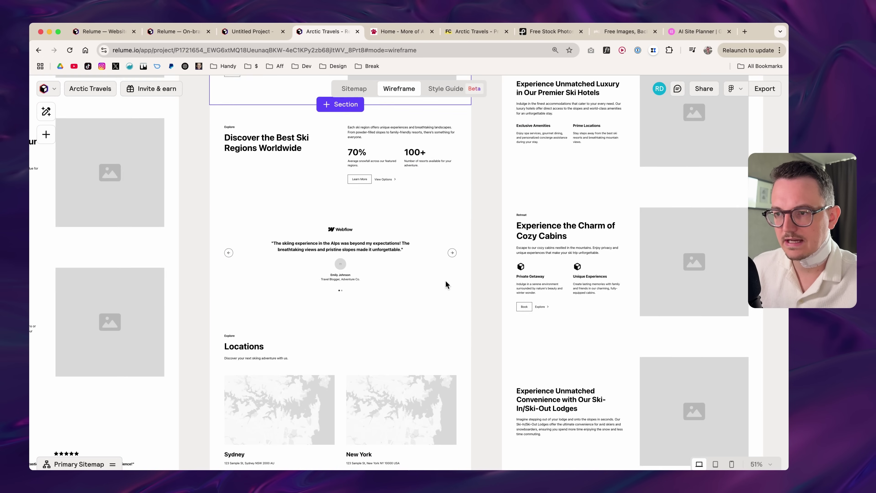
{"action": "scroll", "coordinate": [446, 281], "scroll_direction": "down", "scroll_amount": 8}
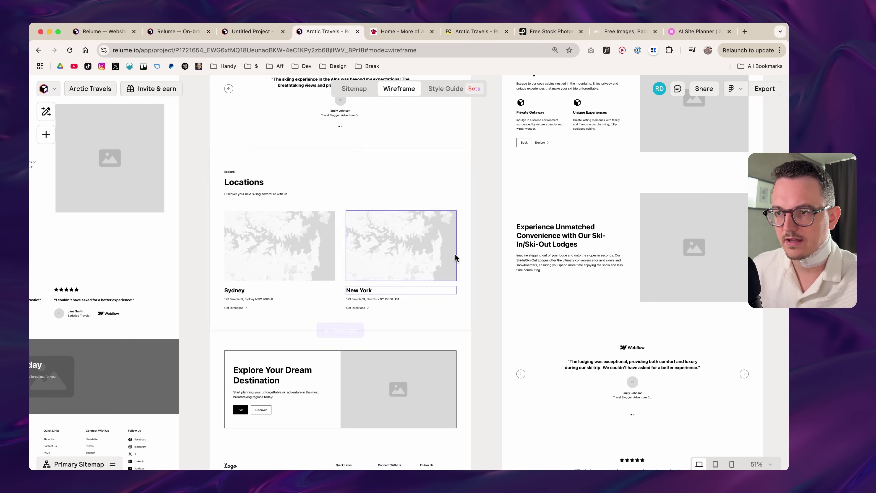
{"action": "scroll", "coordinate": [477, 183], "scroll_direction": "right", "scroll_amount": 10}
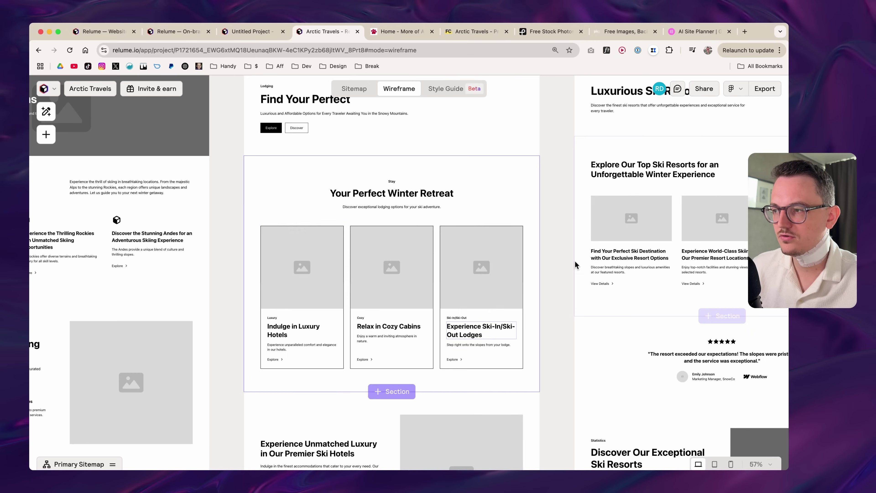
{"action": "scroll", "coordinate": [575, 265], "scroll_direction": "right", "scroll_amount": 10}
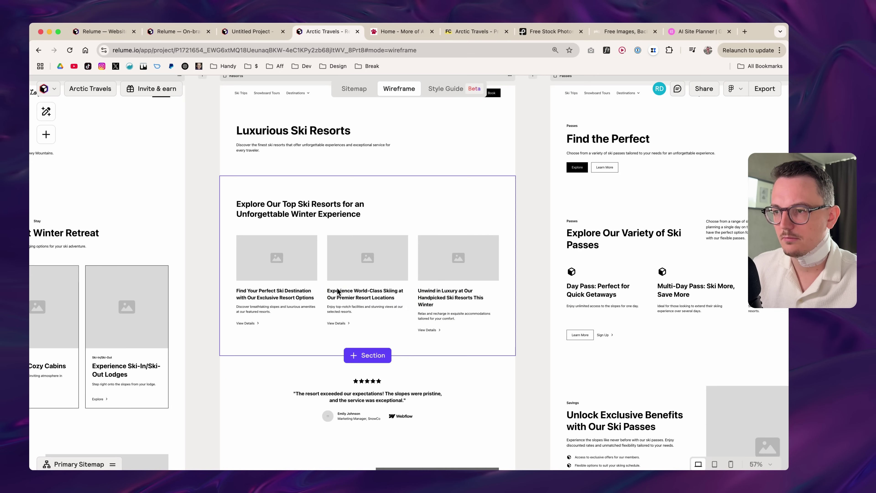
{"action": "scroll", "coordinate": [507, 257], "scroll_direction": "down", "scroll_amount": 10}
{"action": "scroll", "coordinate": [500, 202], "scroll_direction": "up", "scroll_amount": 10}
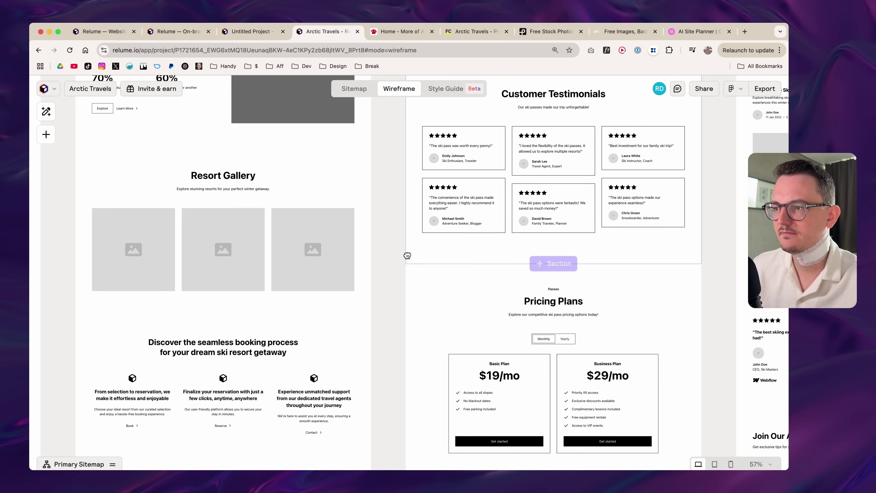
{"action": "scroll", "coordinate": [393, 174], "scroll_direction": "down", "scroll_amount": 5}
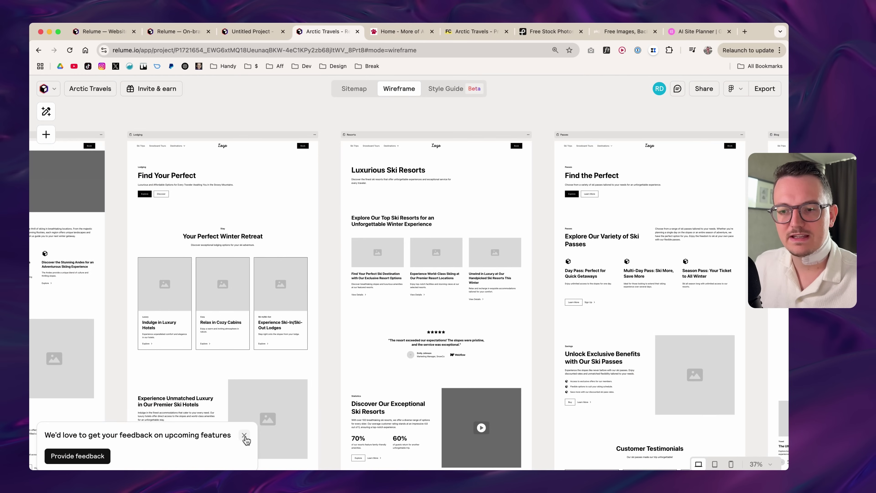
Step: Dismiss the feedback popup and switch to the project's Style Guide
{"action": "left_click", "coordinate": [244, 436]}
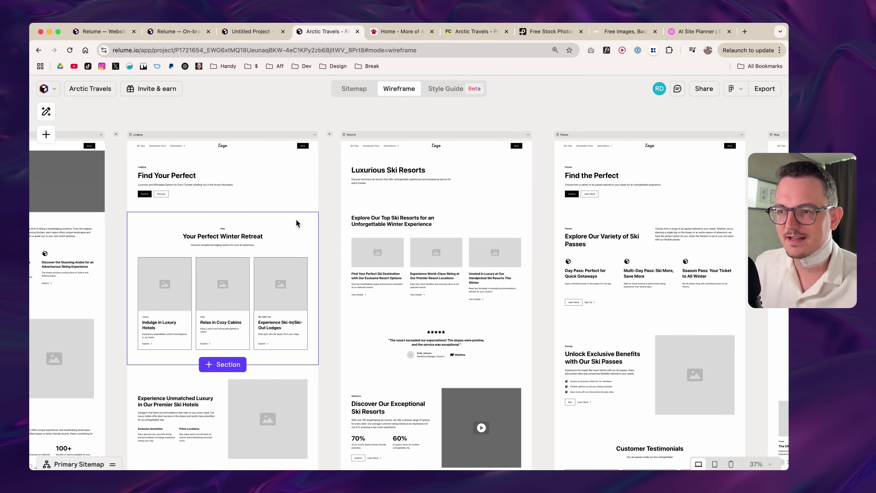
{"action": "scroll", "coordinate": [325, 203], "scroll_direction": "down", "scroll_amount": 1}
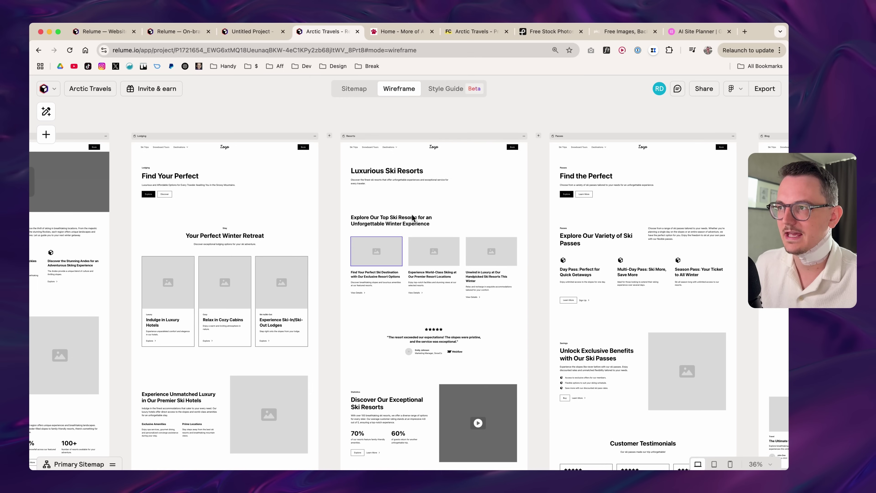
{"action": "left_click", "coordinate": [446, 88]}
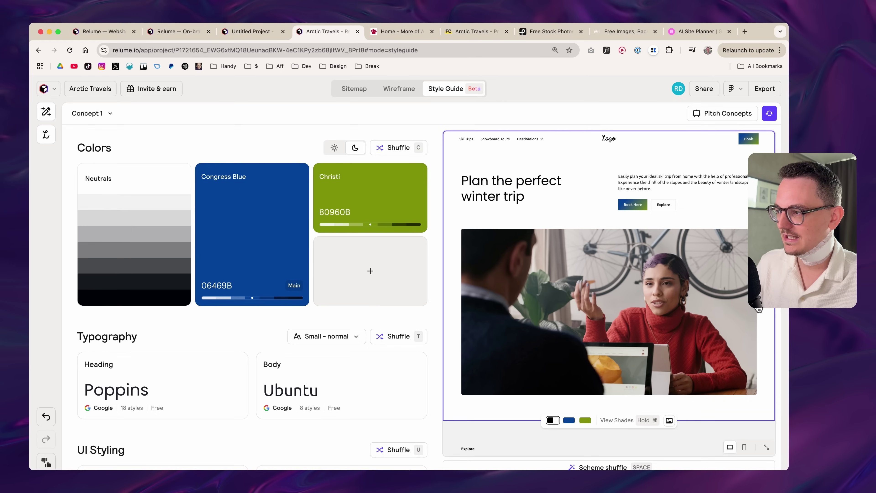
{"action": "scroll", "coordinate": [600, 293], "scroll_direction": "down", "scroll_amount": 3}
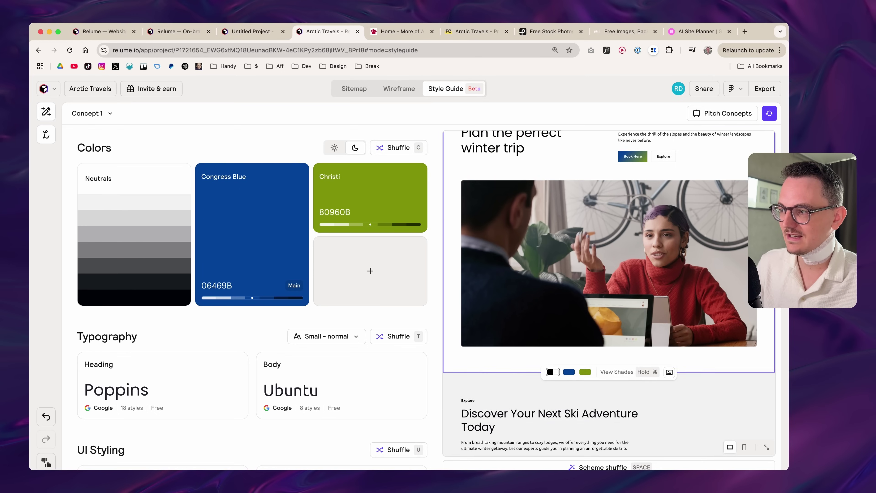
{"action": "scroll", "coordinate": [600, 293], "scroll_direction": "up", "scroll_amount": 3}
{"action": "scroll", "coordinate": [670, 309], "scroll_direction": "down", "scroll_amount": 5}
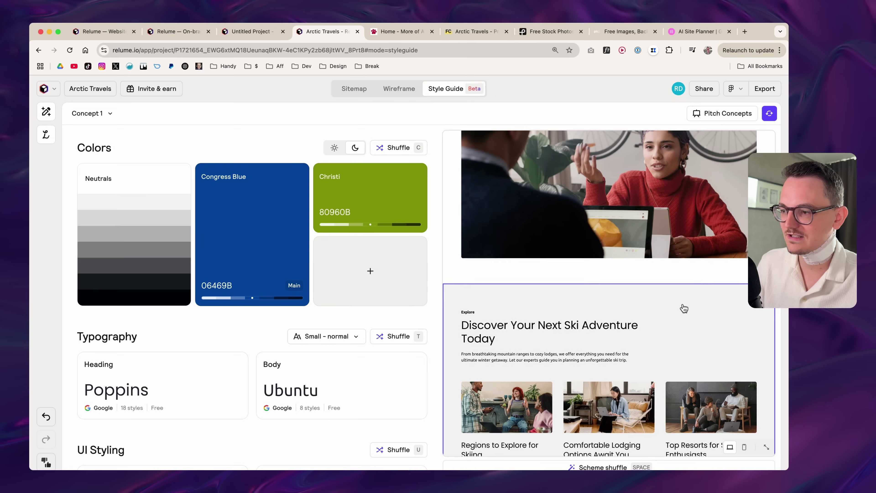
{"action": "scroll", "coordinate": [586, 300], "scroll_direction": "up", "scroll_amount": 1}
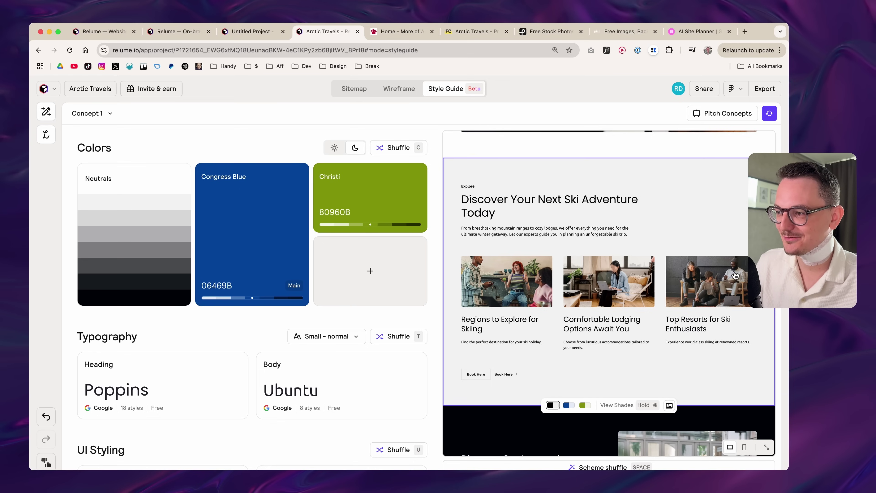
{"action": "scroll", "coordinate": [742, 294], "scroll_direction": "down", "scroll_amount": 1}
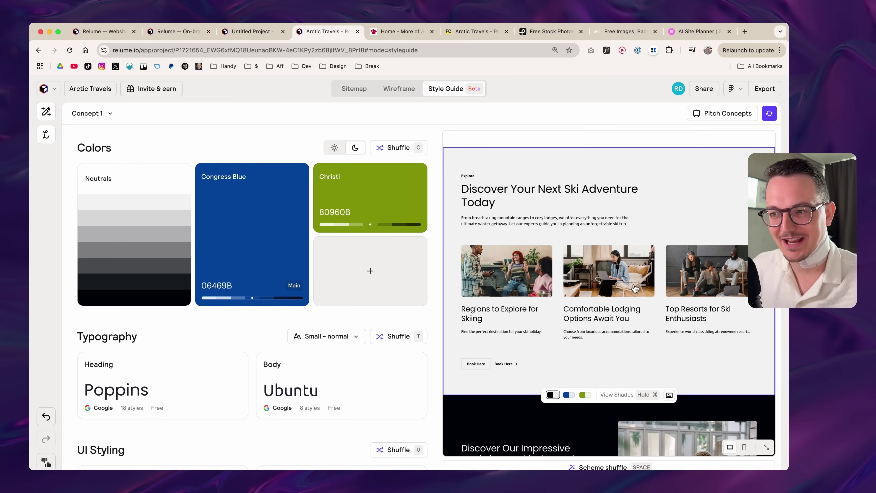
{"action": "scroll", "coordinate": [635, 288], "scroll_direction": "down", "scroll_amount": 10}
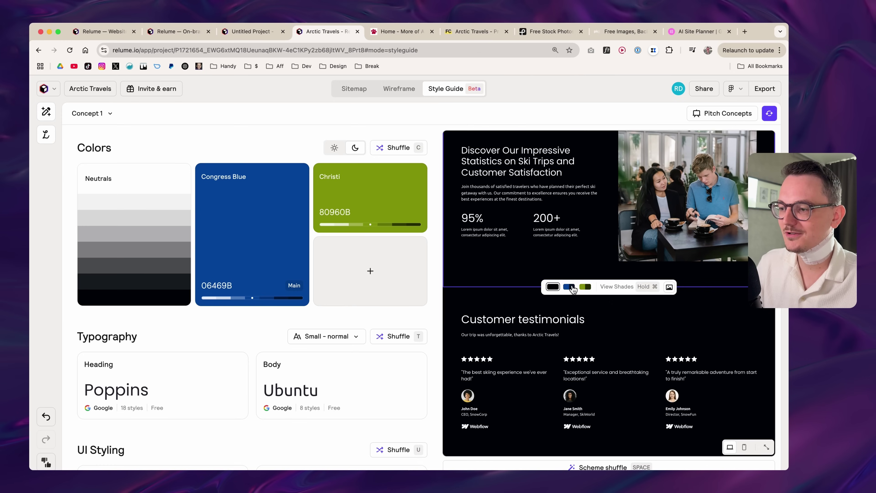
{"action": "scroll", "coordinate": [579, 310], "scroll_direction": "down", "scroll_amount": 10}
{"action": "scroll", "coordinate": [586, 331], "scroll_direction": "up", "scroll_amount": 6}
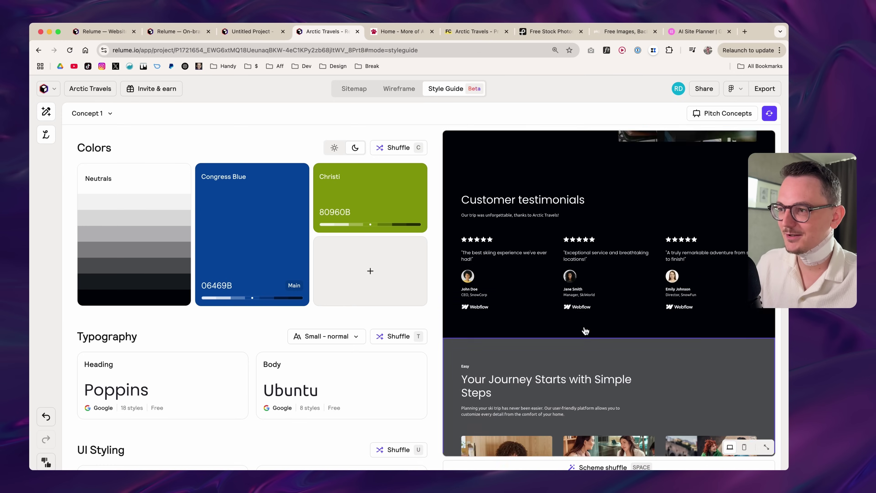
{"action": "scroll", "coordinate": [585, 331], "scroll_direction": "up", "scroll_amount": 20}
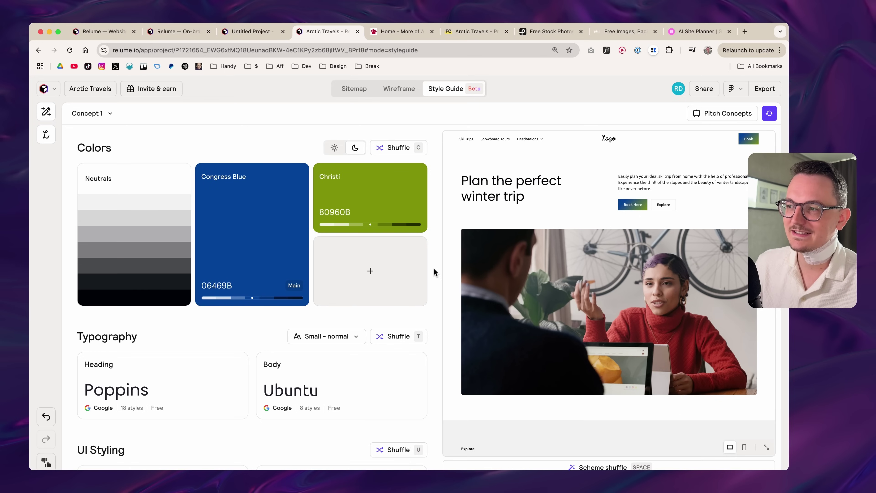
Step: Shuffle Concept 1's colour palette three times
{"action": "left_click", "coordinate": [401, 150]}
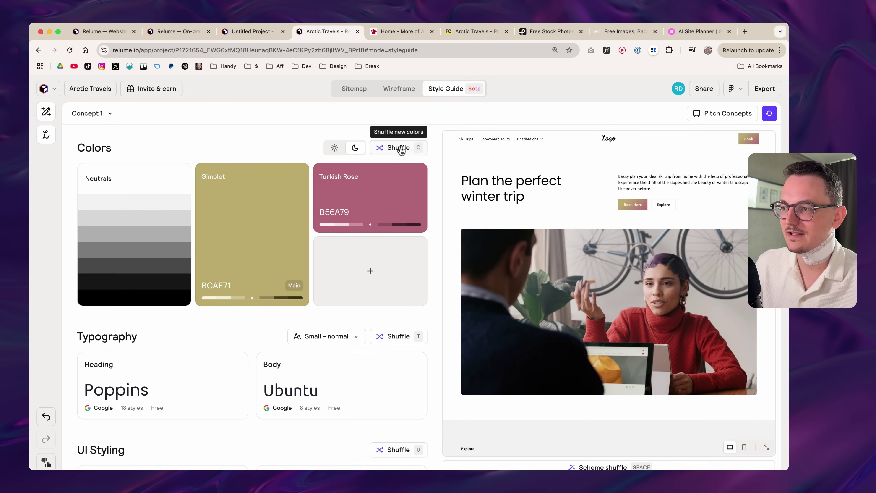
{"action": "left_click", "coordinate": [400, 150]}
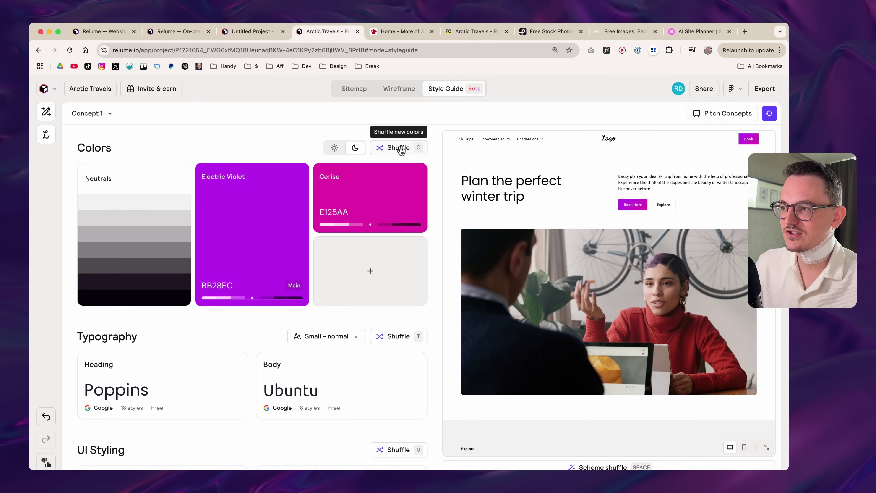
{"action": "left_click", "coordinate": [400, 149]}
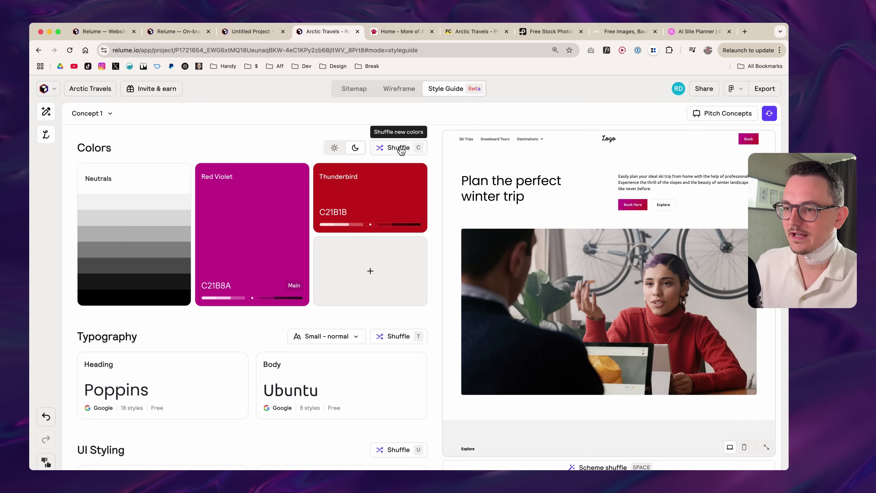
Step: Shuffle font pairings, then colours and fonts together, landing on East Side, Asparagus, Hepta Slab, Proza Libre
{"action": "left_click", "coordinate": [404, 336]}
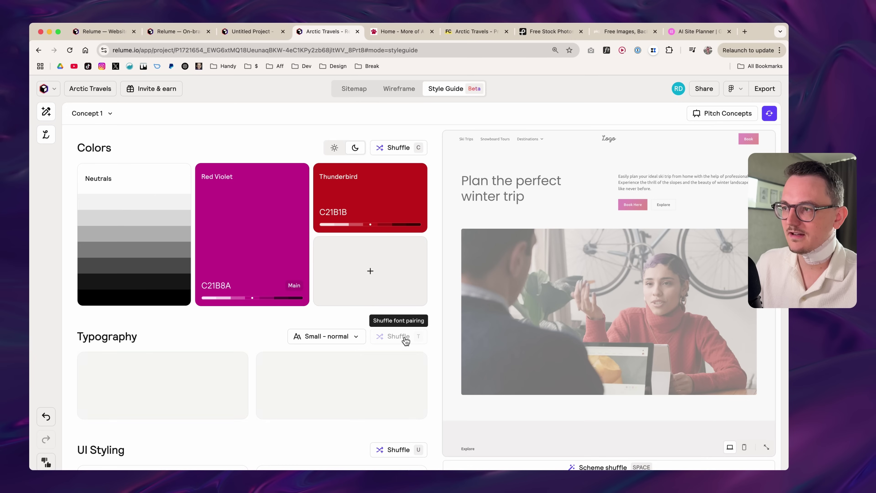
{"action": "left_click", "coordinate": [402, 337]}
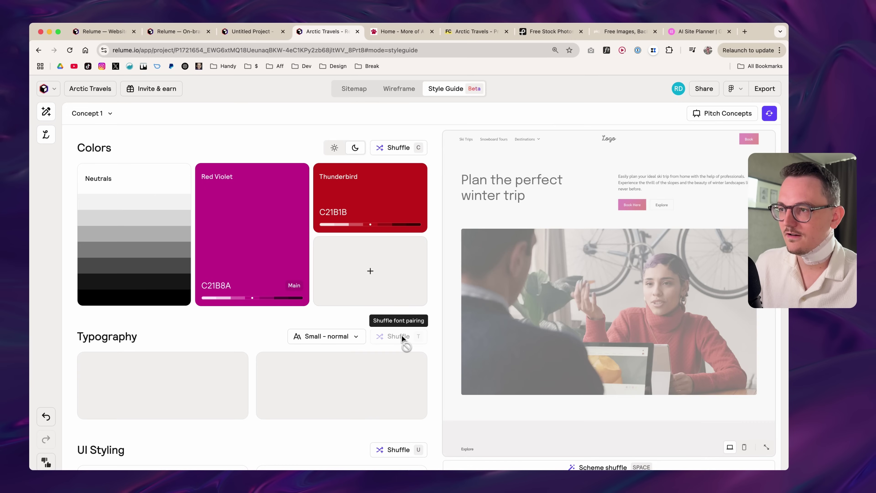
{"action": "left_click", "coordinate": [402, 337]}
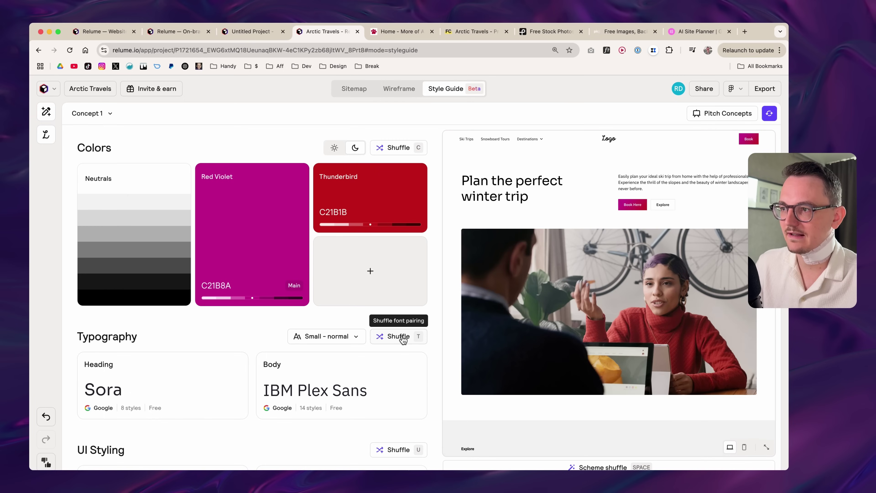
{"action": "left_click", "coordinate": [402, 338]}
{"action": "key", "text": "space"}
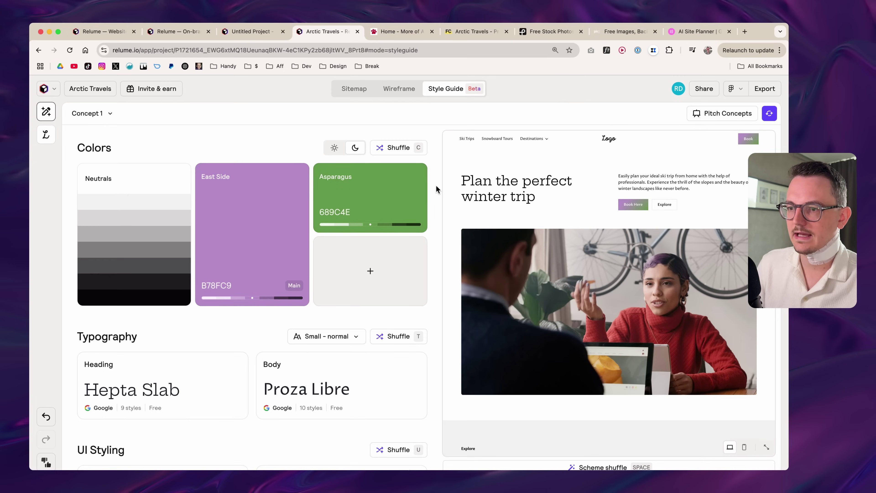
Step: Lock the Hepta Slab heading font and shuffle the body font twice until it becomes Overpass
{"action": "scroll", "coordinate": [454, 225], "scroll_direction": "down", "scroll_amount": 4}
{"action": "scroll", "coordinate": [348, 297], "scroll_direction": "down", "scroll_amount": 3}
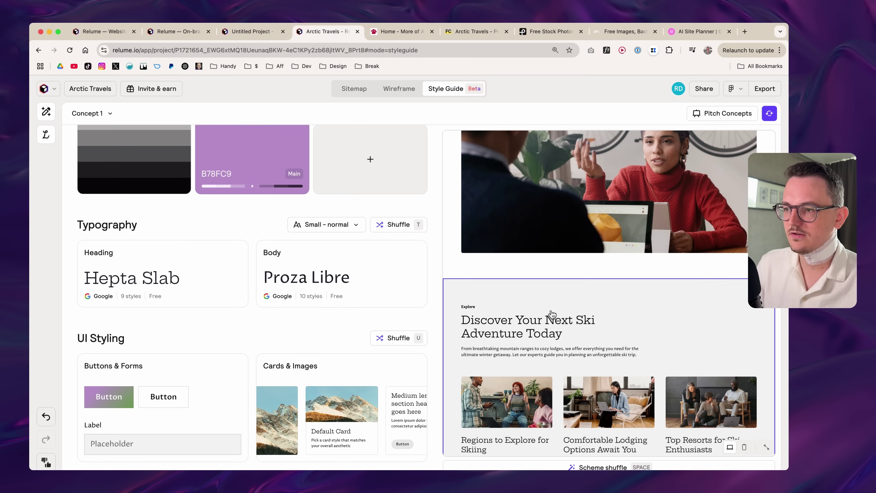
{"action": "scroll", "coordinate": [557, 319], "scroll_direction": "down", "scroll_amount": 1}
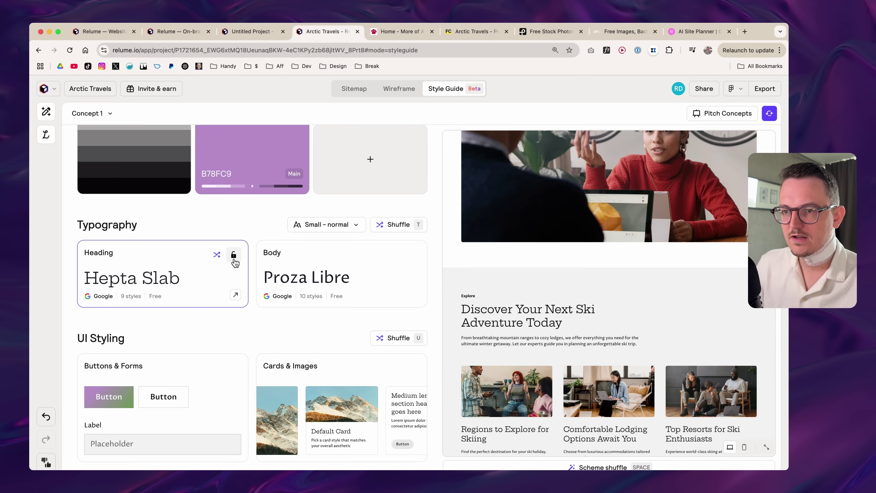
{"action": "left_click", "coordinate": [234, 255]}
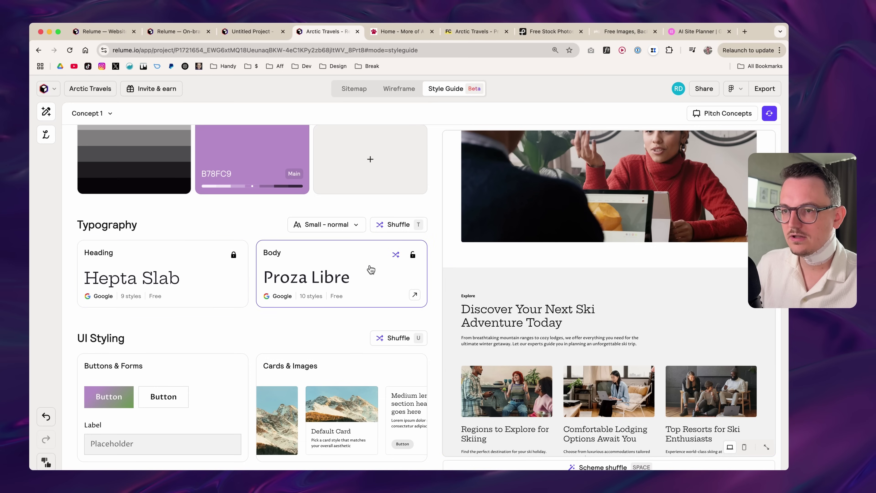
{"action": "left_click", "coordinate": [391, 227]}
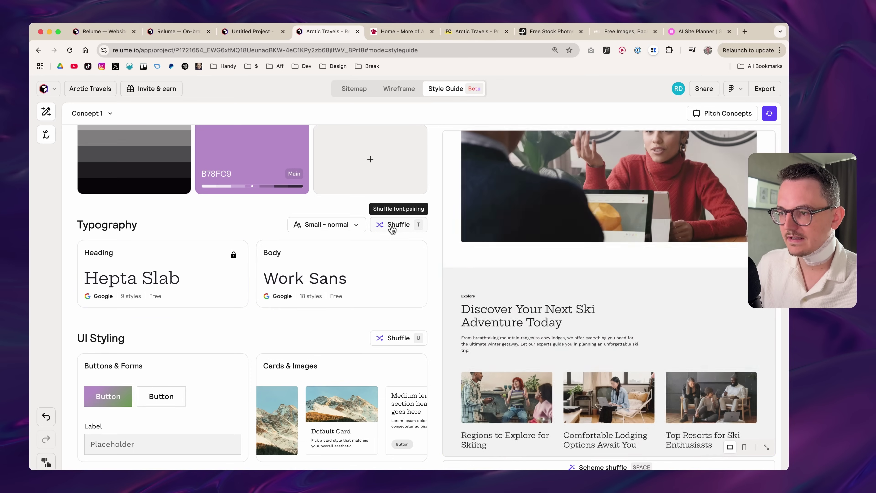
{"action": "left_click", "coordinate": [392, 227]}
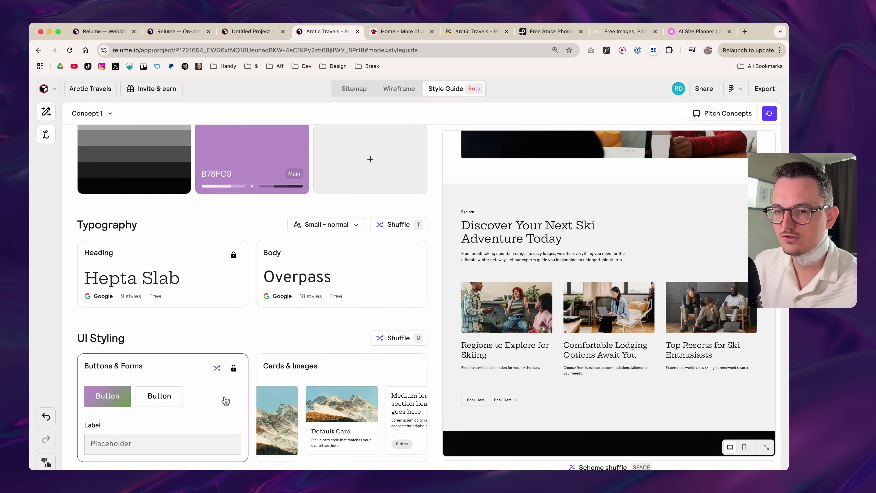
Step: Shuffle the Buttons & Forms style three times
{"action": "scroll", "coordinate": [590, 345], "scroll_direction": "up", "scroll_amount": 10}
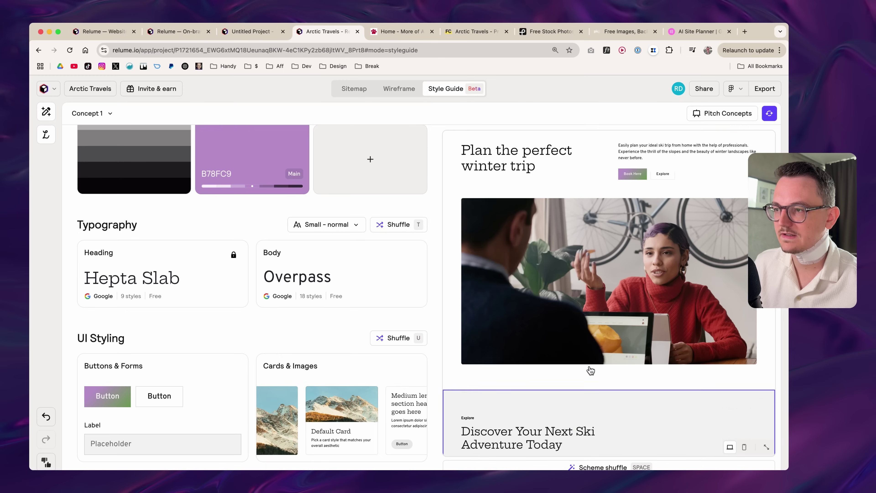
{"action": "mouse_move", "coordinate": [215, 373]}
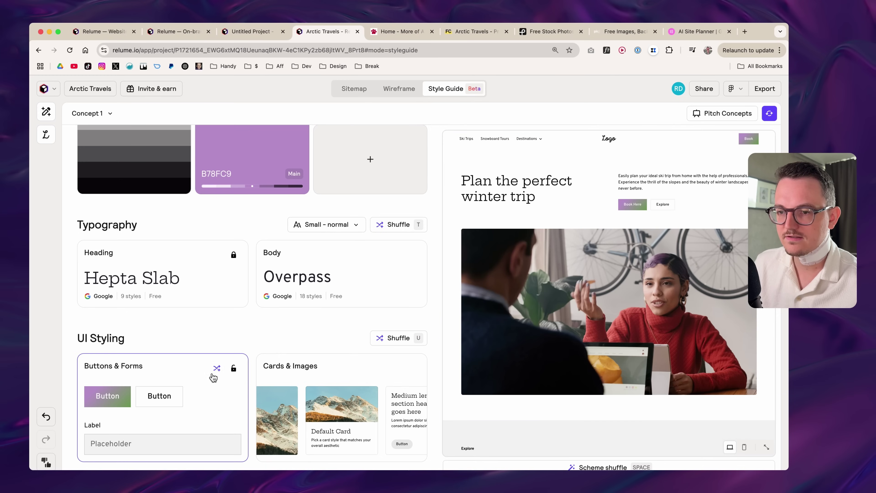
{"action": "left_click", "coordinate": [217, 370]}
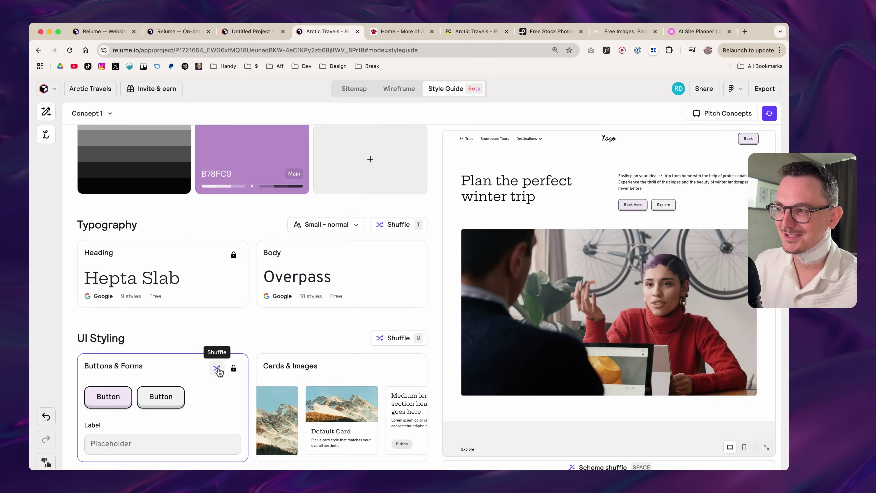
{"action": "left_click", "coordinate": [217, 369]}
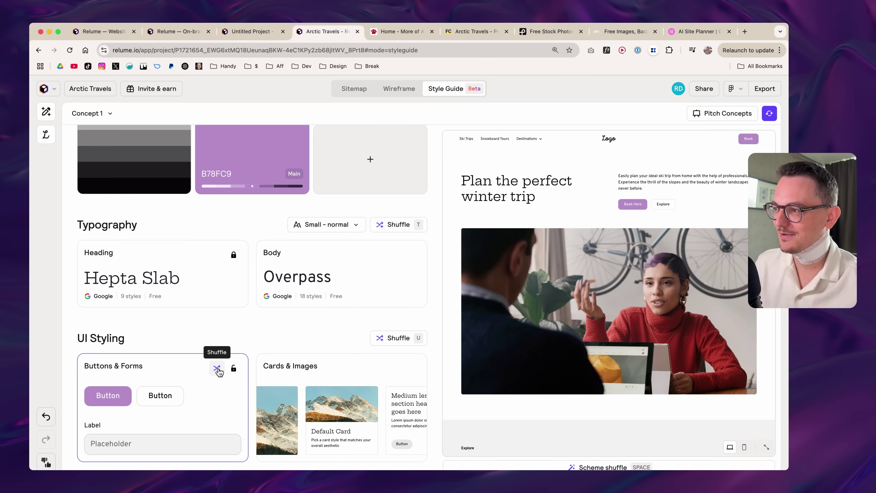
{"action": "left_click", "coordinate": [217, 369]}
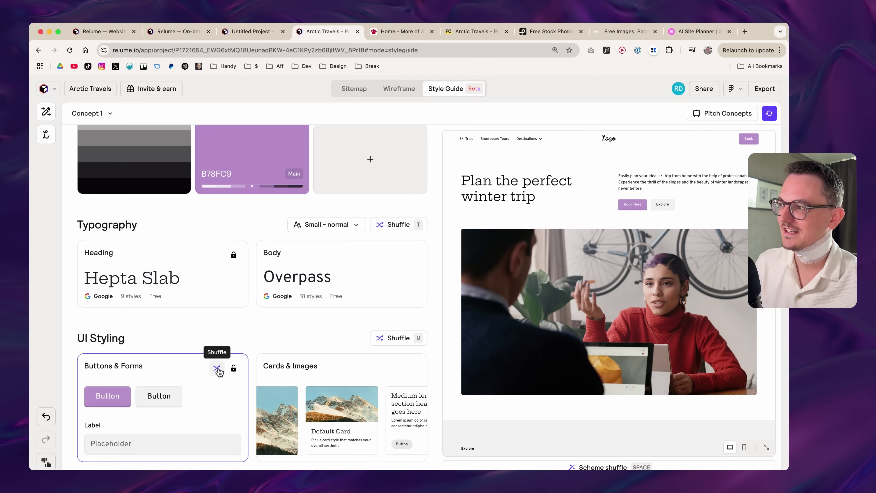
Step: Give buttons and forms the more rounded corner setting and the Bubble style
{"action": "left_click", "coordinate": [153, 366]}
{"action": "scroll", "coordinate": [153, 358], "scroll_direction": "up", "scroll_amount": 5}
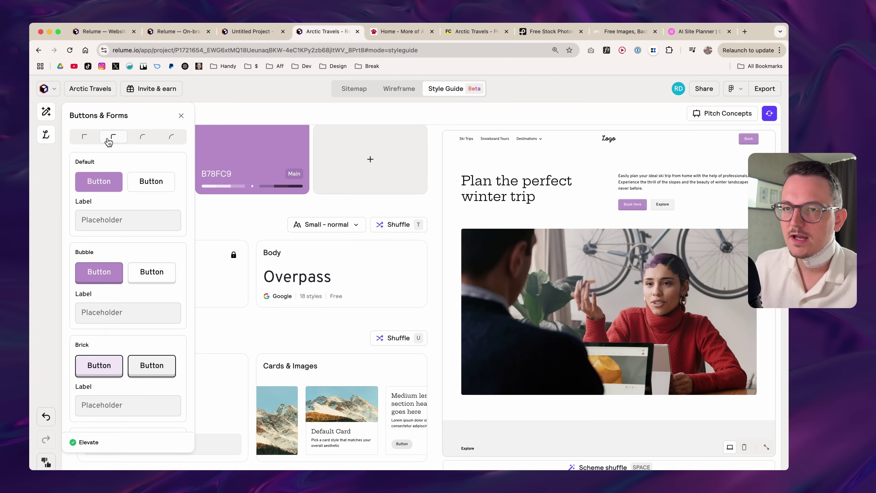
{"action": "left_click", "coordinate": [93, 140]}
{"action": "left_click", "coordinate": [142, 138]}
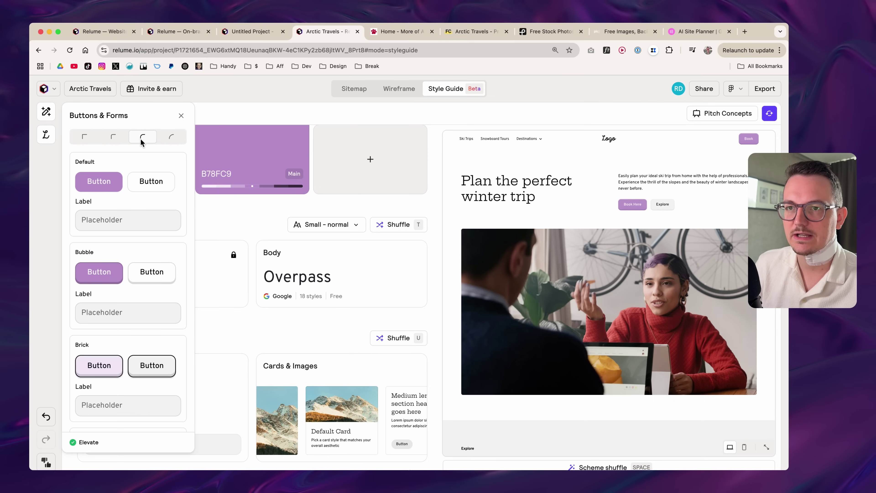
{"action": "scroll", "coordinate": [160, 240], "scroll_direction": "down", "scroll_amount": 1}
{"action": "scroll", "coordinate": [159, 241], "scroll_direction": "down", "scroll_amount": 1}
{"action": "left_click", "coordinate": [153, 275]}
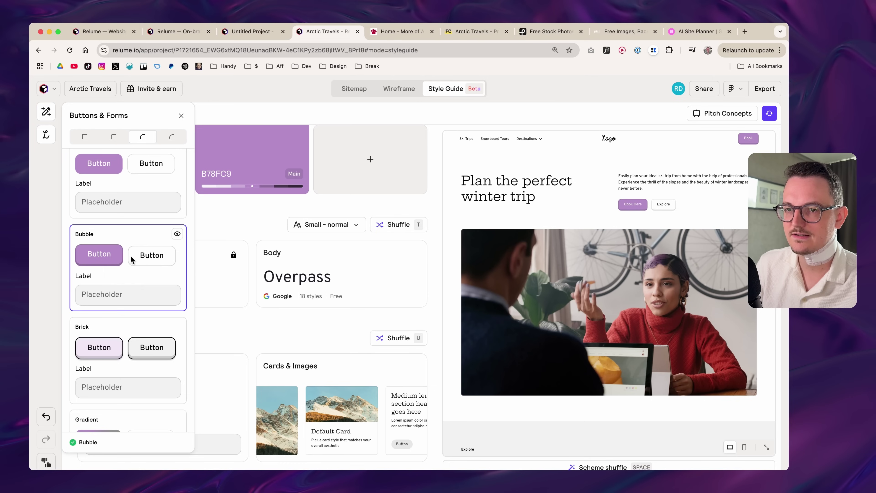
Step: Upload the Living with Pixels logo in the Brand settings for light and dark modes
{"action": "left_click", "coordinate": [498, 141]}
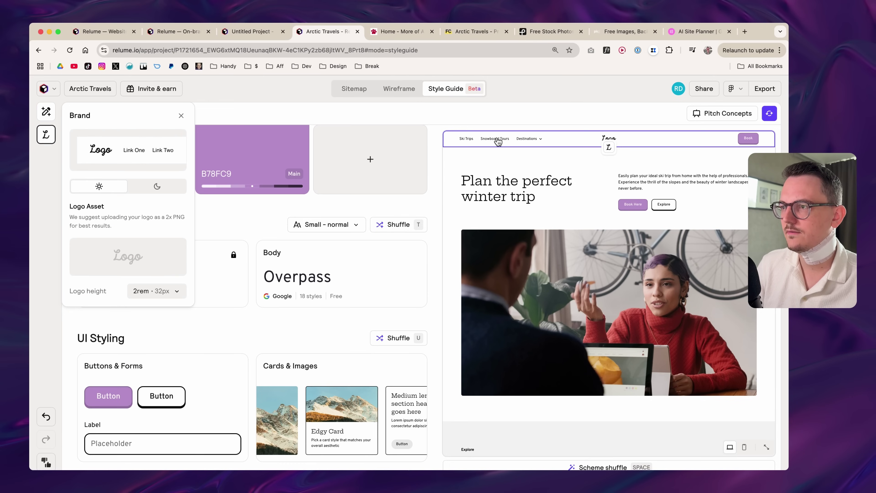
{"action": "scroll", "coordinate": [551, 276], "scroll_direction": "down", "scroll_amount": 7}
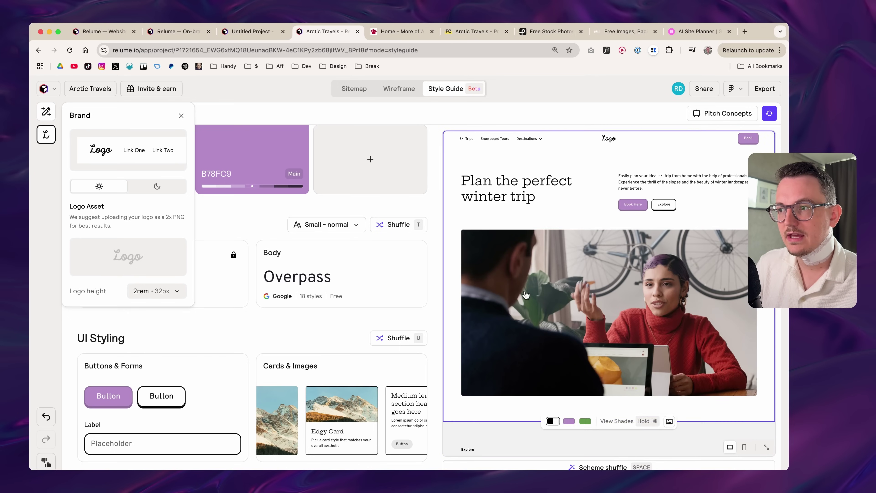
{"action": "mouse_move", "coordinate": [137, 262]}
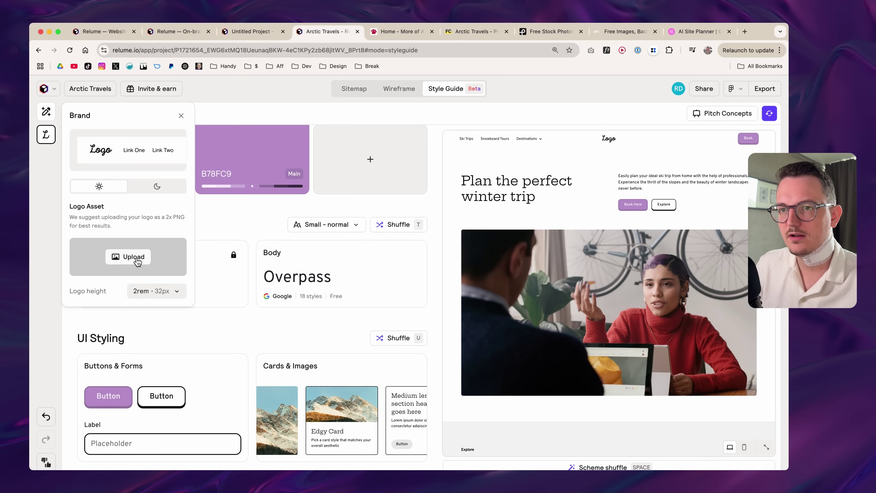
{"action": "left_click", "coordinate": [137, 262]}
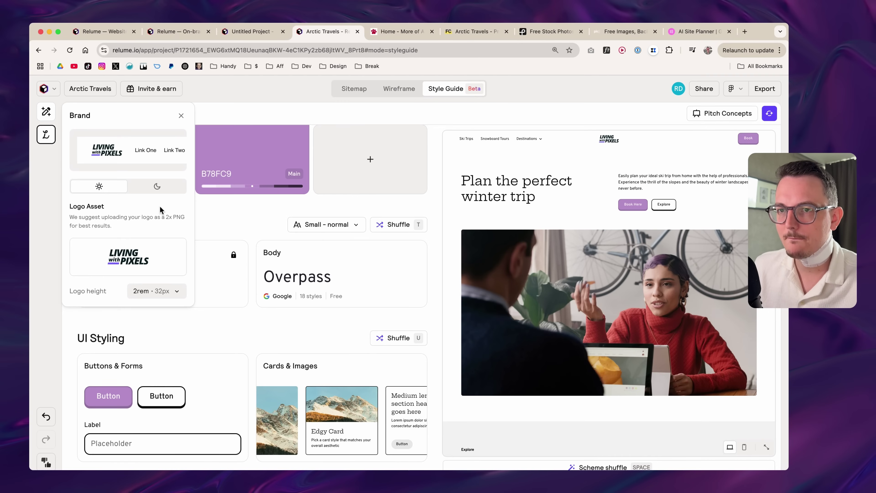
{"action": "left_click", "coordinate": [156, 185]}
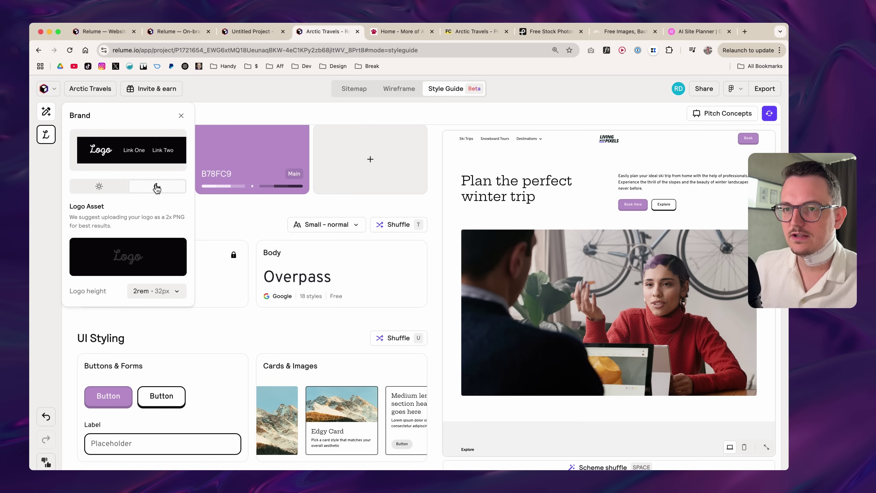
Step: Set the logo height to 2.5rem · 40px and close the brand settings
{"action": "mouse_move", "coordinate": [136, 247]}
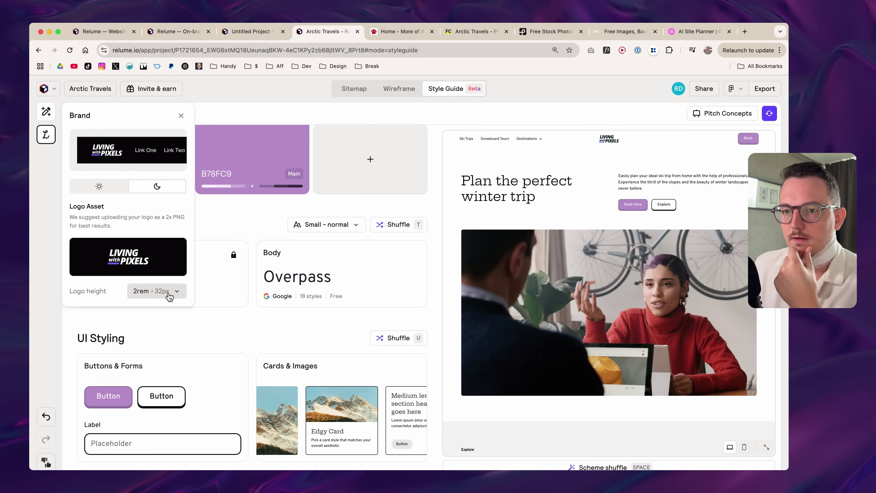
{"action": "left_click", "coordinate": [157, 293]}
{"action": "left_click", "coordinate": [168, 352]}
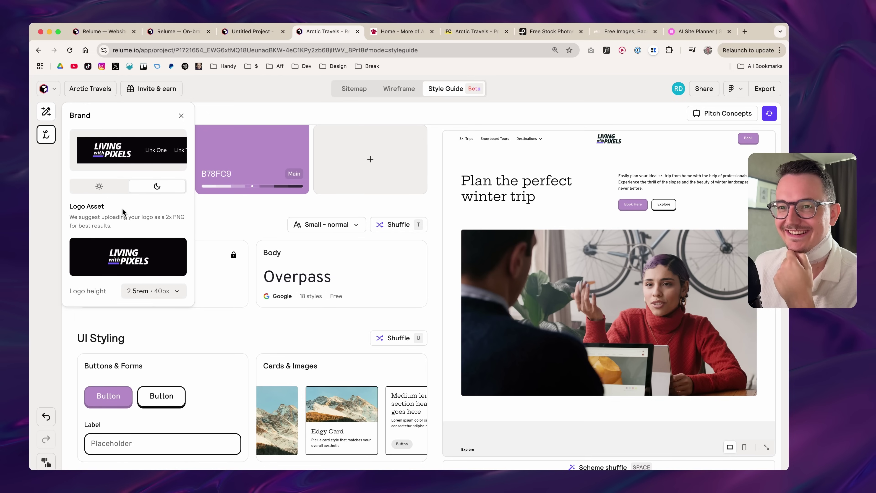
{"action": "left_click", "coordinate": [279, 153]}
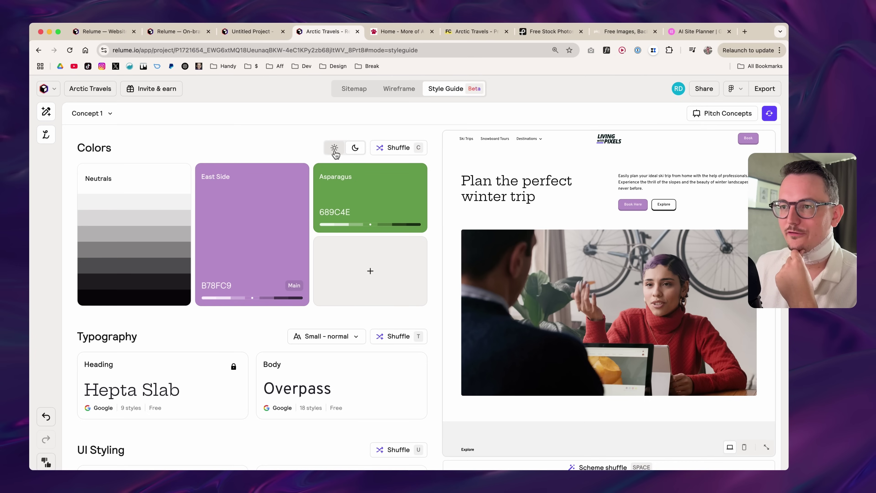
Step: Flip the Colors sun/moon switch between light and dark themes and scroll through the homepage preview
{"action": "left_click", "coordinate": [334, 148]}
{"action": "left_click", "coordinate": [353, 150]}
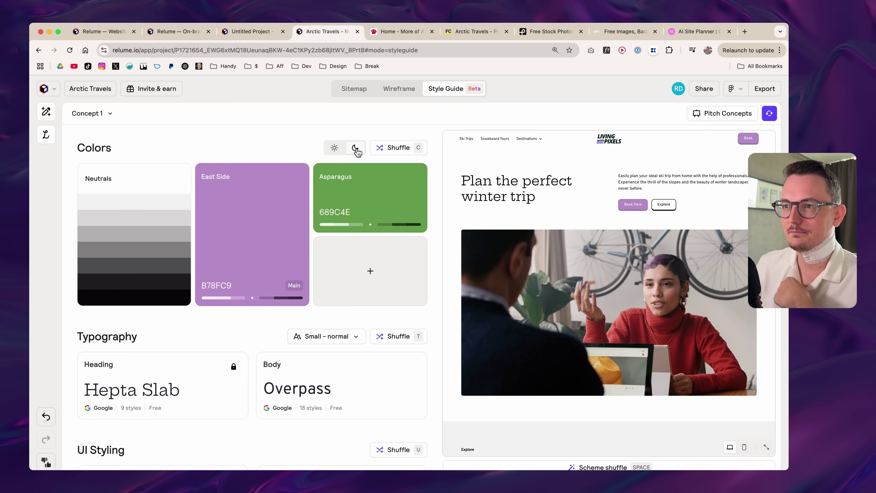
{"action": "left_click", "coordinate": [334, 148]}
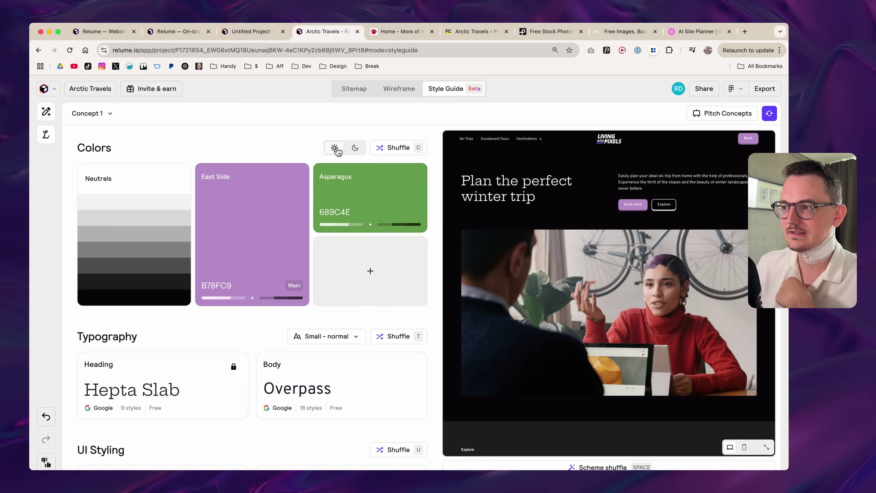
{"action": "scroll", "coordinate": [652, 273], "scroll_direction": "down", "scroll_amount": 10}
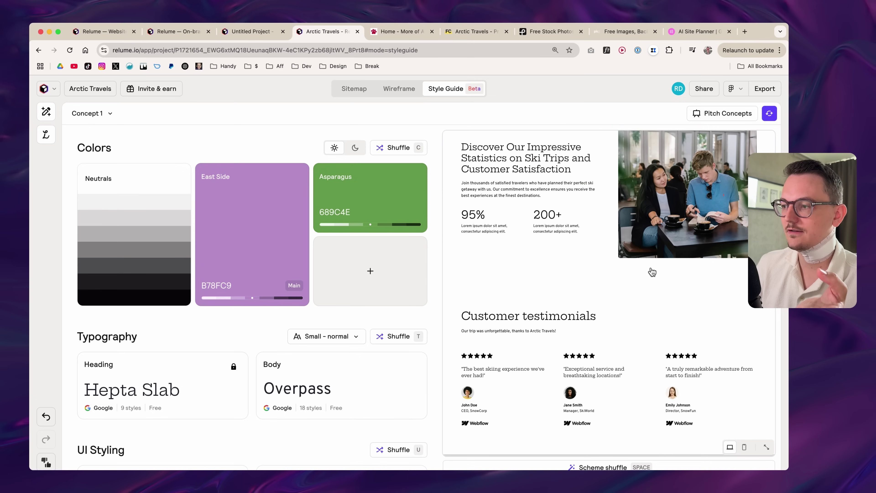
{"action": "left_click", "coordinate": [355, 148]}
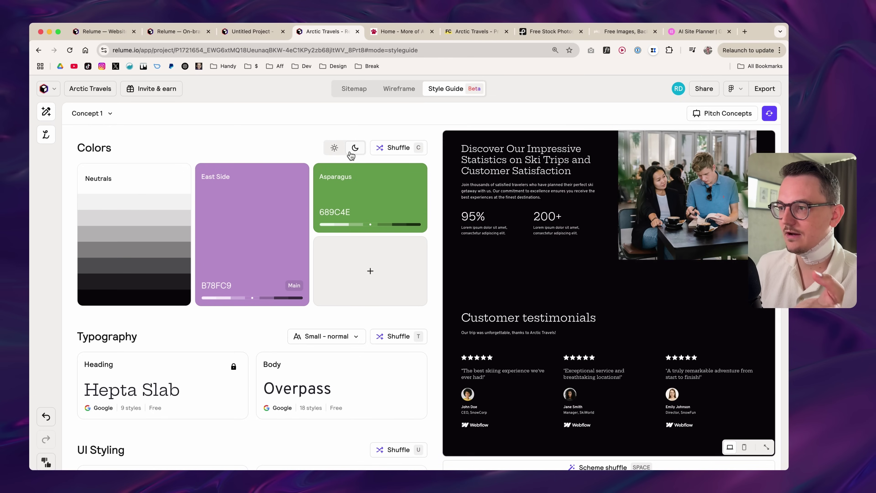
{"action": "scroll", "coordinate": [702, 317], "scroll_direction": "down", "scroll_amount": 4}
{"action": "scroll", "coordinate": [702, 317], "scroll_direction": "down", "scroll_amount": 5}
{"action": "scroll", "coordinate": [697, 314], "scroll_direction": "up", "scroll_amount": 8}
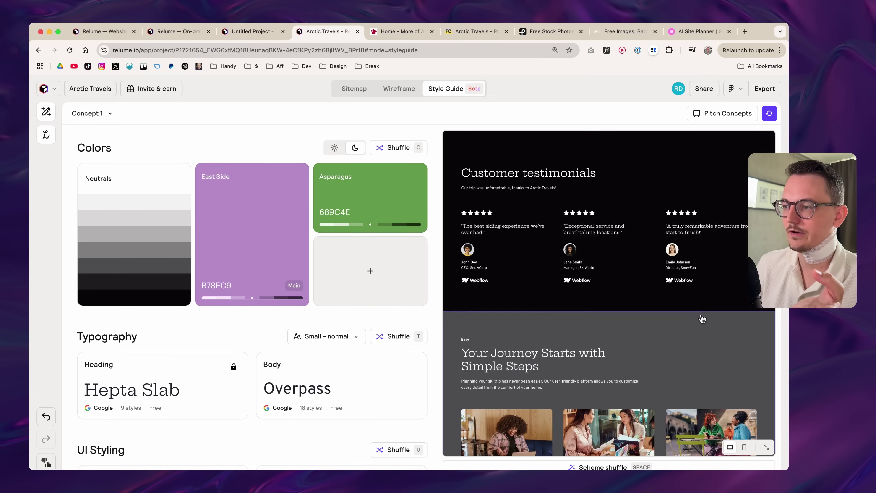
{"action": "scroll", "coordinate": [693, 312], "scroll_direction": "up", "scroll_amount": 5}
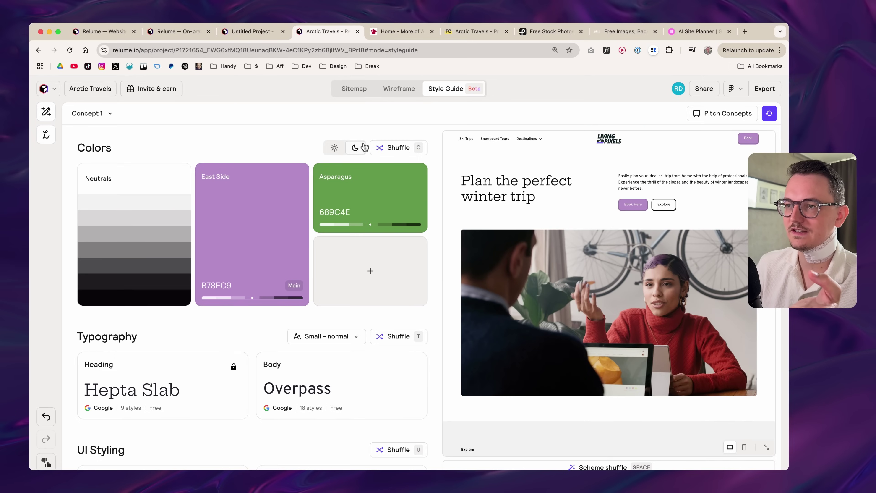
Step: Select the hero section and cycle its background through green, black and dark green swatches
{"action": "left_click", "coordinate": [466, 223]}
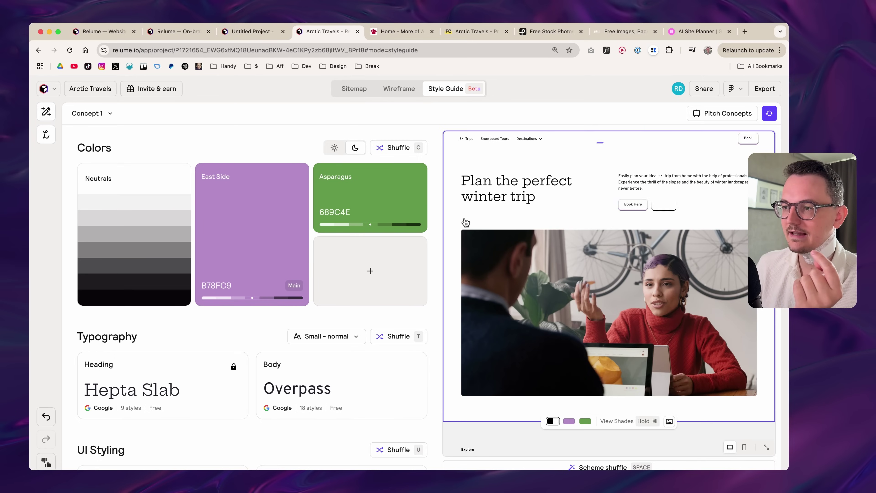
{"action": "left_click", "coordinate": [467, 222]}
{"action": "left_click", "coordinate": [469, 222]}
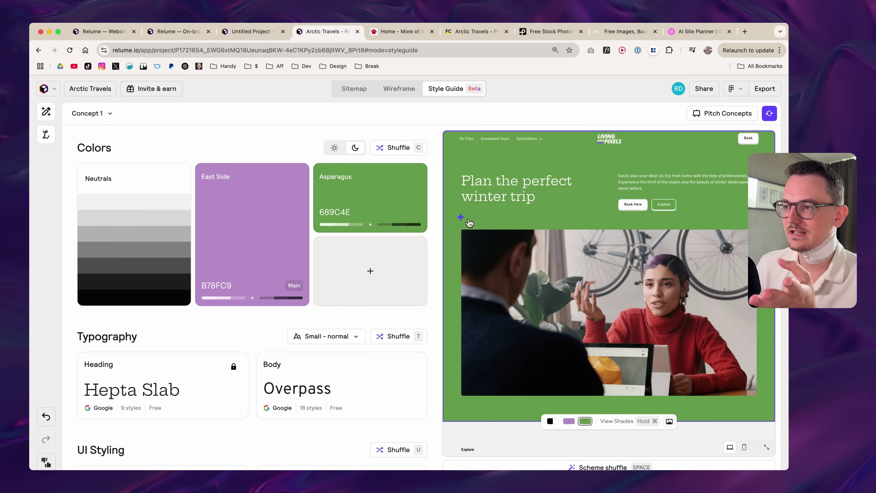
{"action": "left_click", "coordinate": [469, 223]}
{"action": "left_click", "coordinate": [469, 223]}
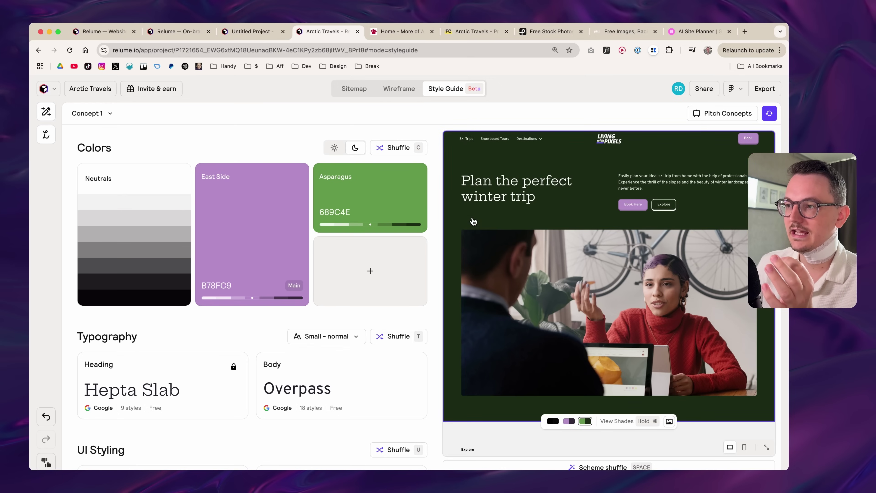
Step: Compare shades with ⌘ held, settle the hero on a light background, and open Section images
{"action": "left_click", "coordinate": [570, 421]}
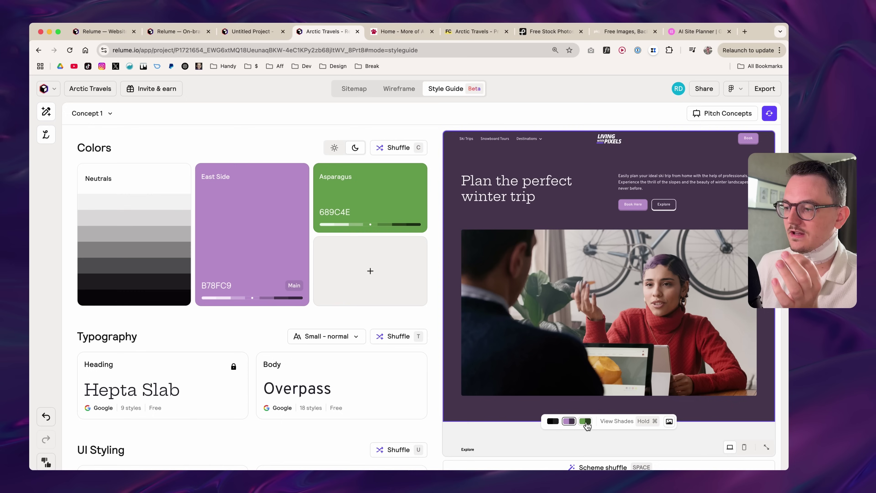
{"action": "left_click", "coordinate": [586, 421]}
{"action": "key", "text": "super"}
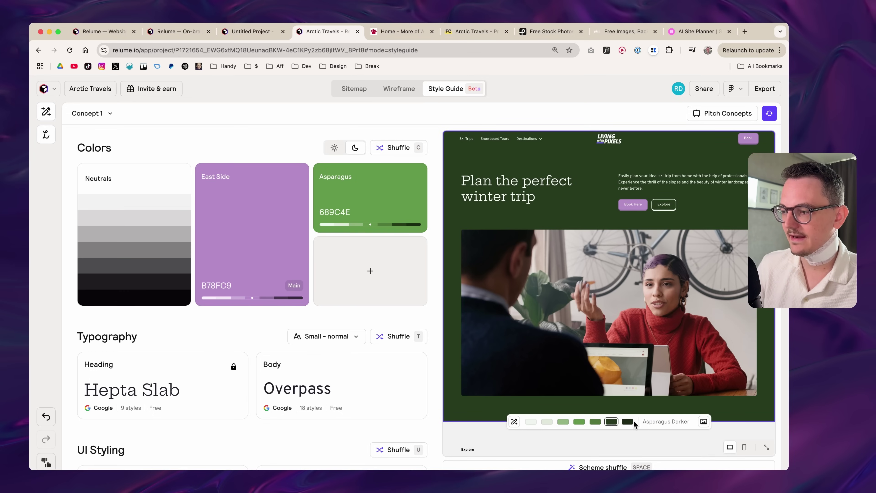
{"action": "left_click", "coordinate": [548, 422]}
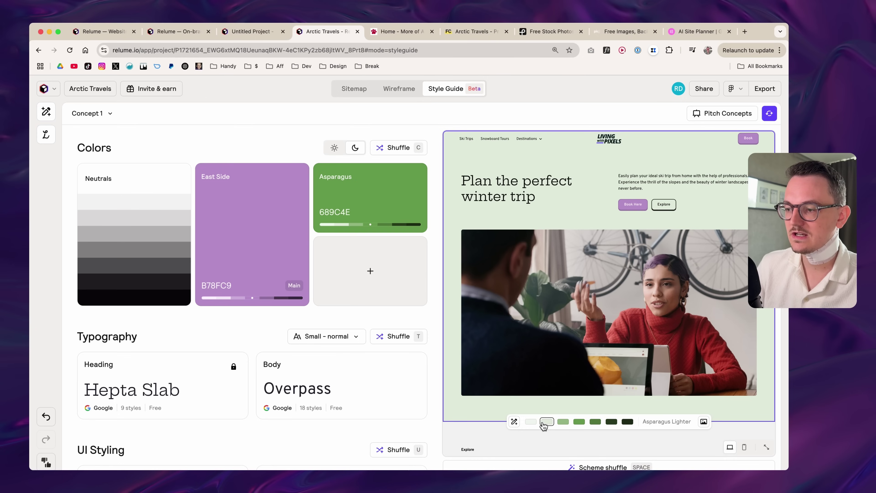
{"action": "left_click", "coordinate": [595, 421]}
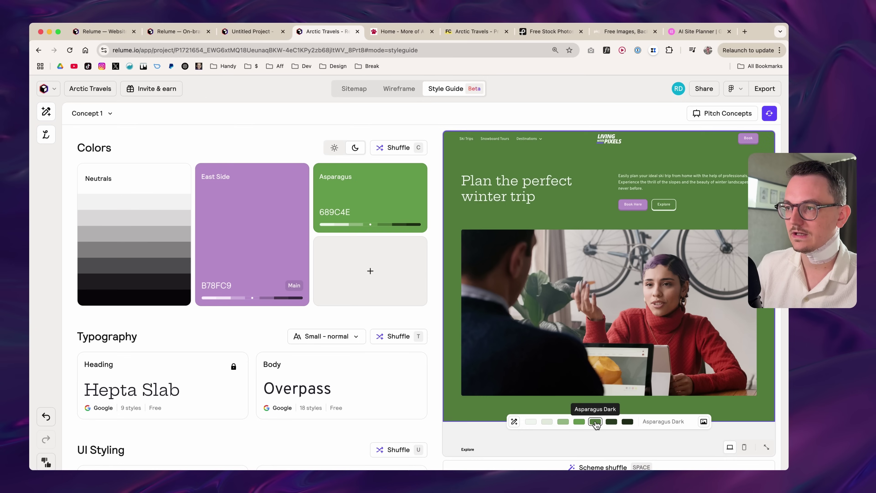
{"action": "left_click", "coordinate": [563, 422]}
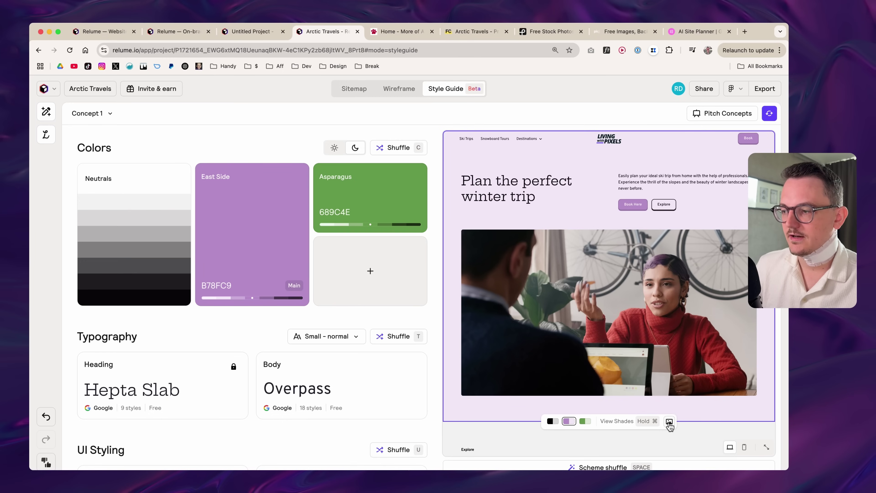
{"action": "left_click", "coordinate": [669, 421]}
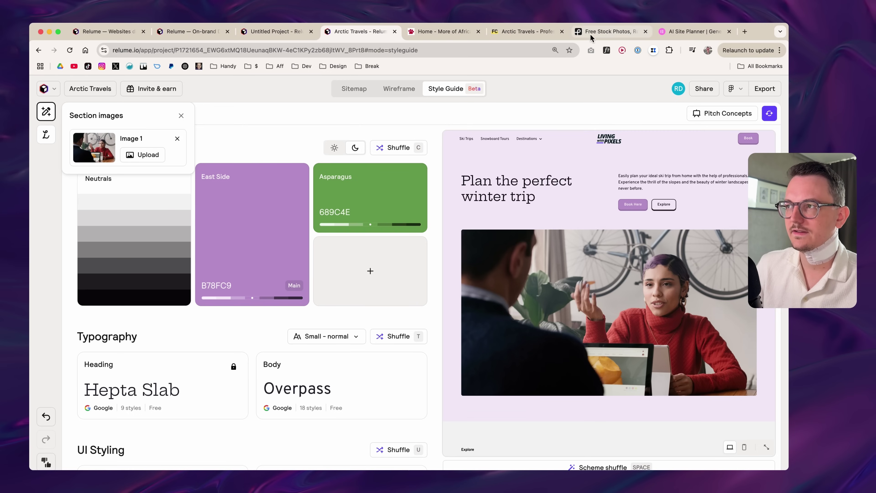
Step: Search Pexels for 'skiing' and download the snowboarder photo
{"action": "left_click", "coordinate": [592, 35]}
{"action": "left_click", "coordinate": [357, 260]}
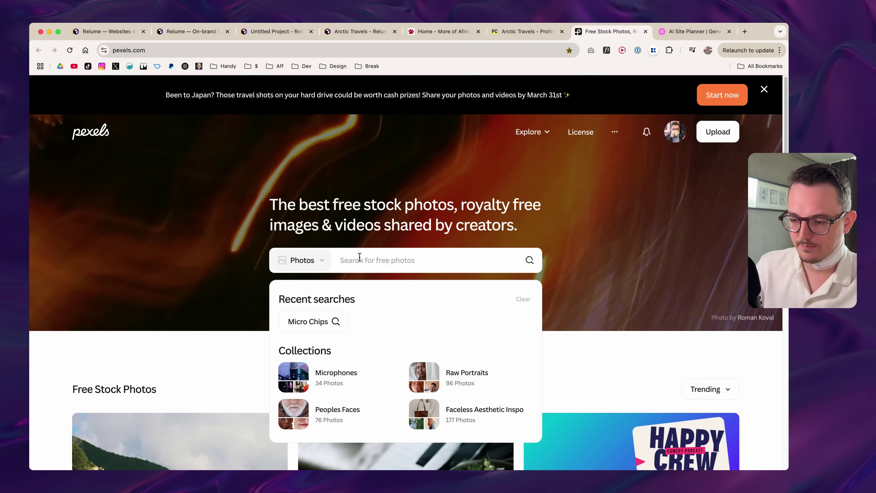
{"action": "type", "text": "skiing"}
{"action": "key", "text": "Return"}
{"action": "scroll", "coordinate": [291, 241], "scroll_direction": "down", "scroll_amount": 10}
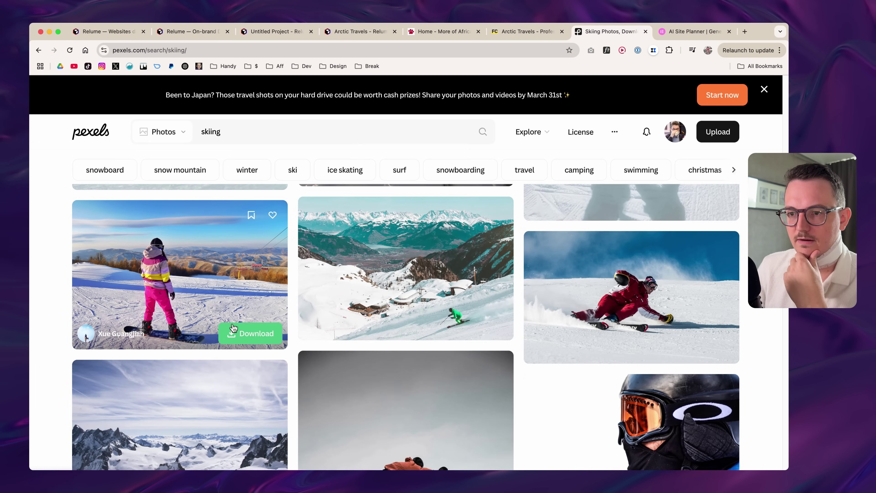
{"action": "left_click", "coordinate": [235, 332]}
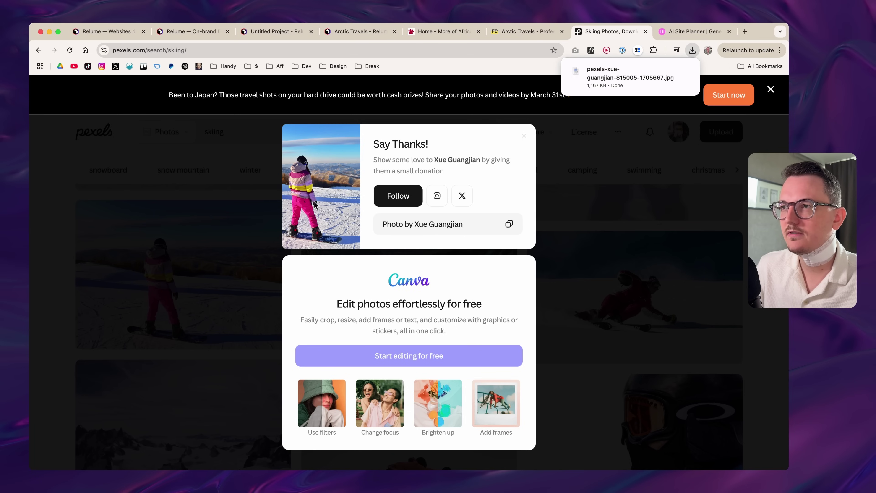
Step: Back in the Arctic Travels project, cycle the preview through colour shades to a dark tone
{"action": "left_click", "coordinate": [357, 34]}
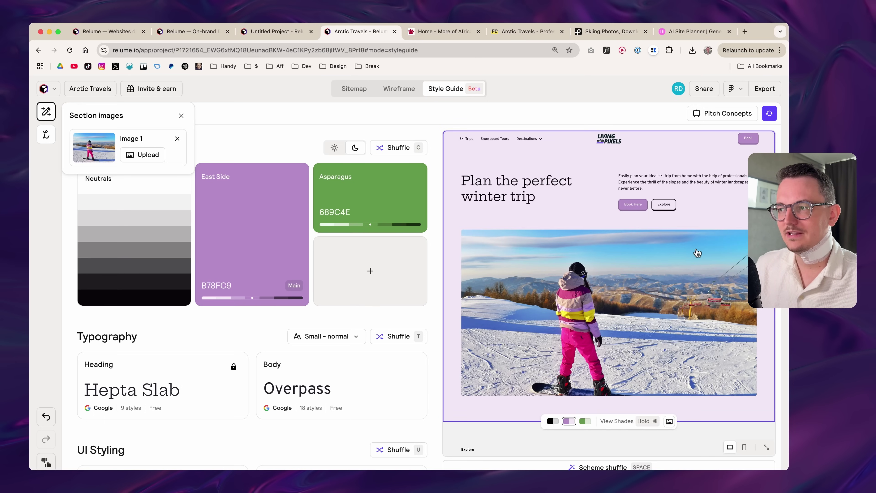
{"action": "left_click", "coordinate": [592, 192]}
{"action": "left_click", "coordinate": [593, 192]}
{"action": "left_click", "coordinate": [593, 193]}
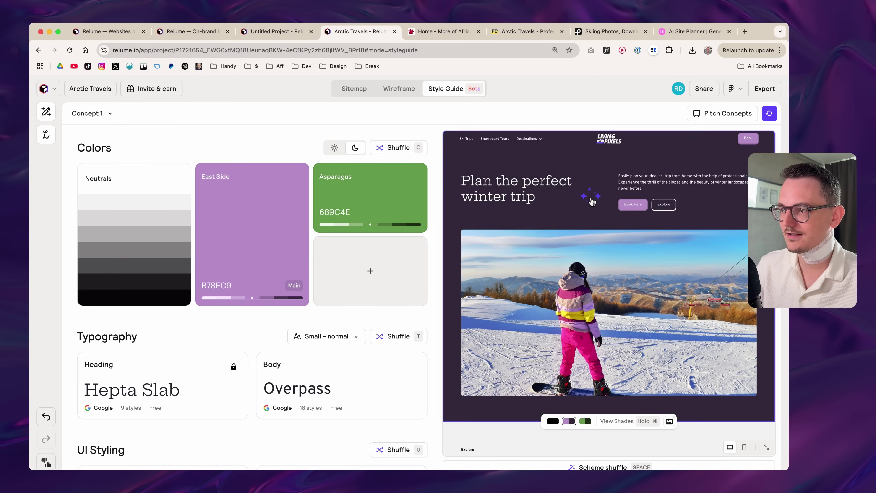
Step: In the Home page wireframe, replace the hero section with the Header 9 layout
{"action": "left_click", "coordinate": [410, 92]}
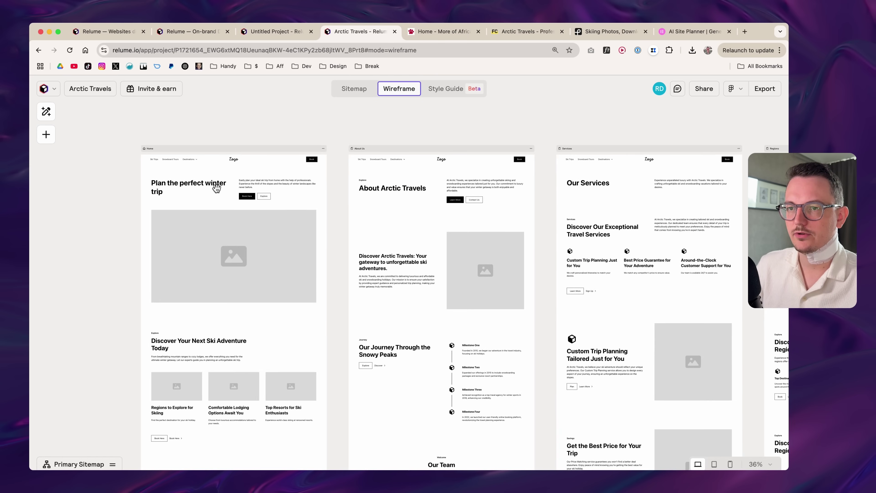
{"action": "left_click", "coordinate": [214, 201]}
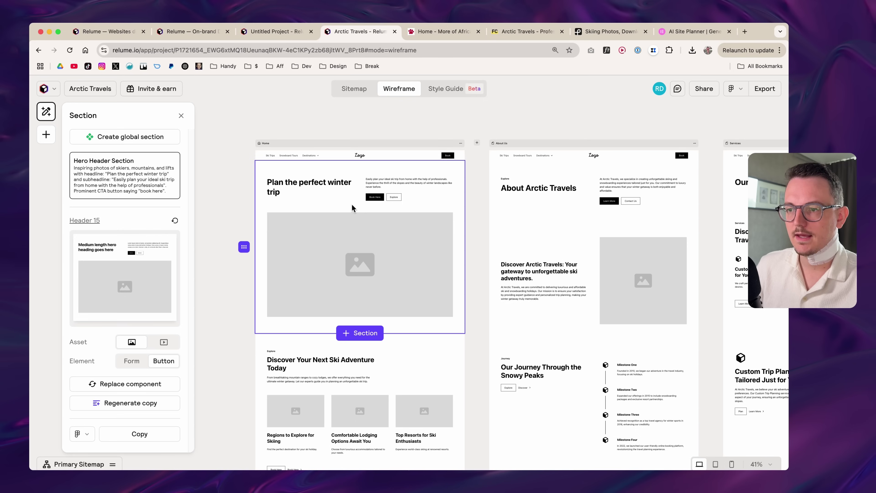
{"action": "left_click", "coordinate": [149, 384]}
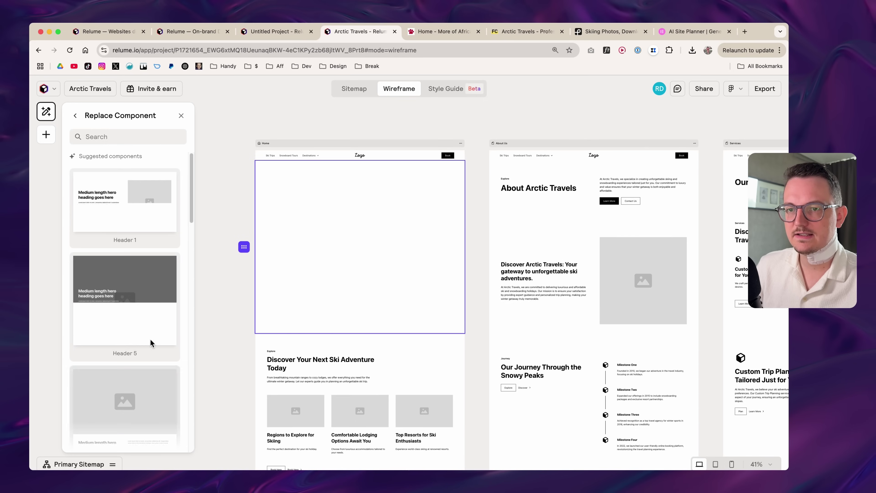
{"action": "scroll", "coordinate": [158, 280], "scroll_direction": "down", "scroll_amount": 5}
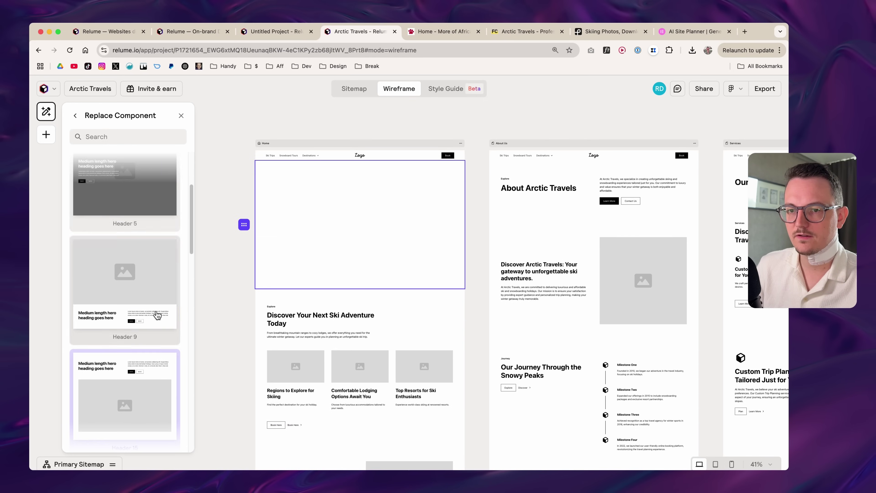
{"action": "scroll", "coordinate": [145, 310], "scroll_direction": "up", "scroll_amount": 1}
{"action": "left_click", "coordinate": [147, 235]}
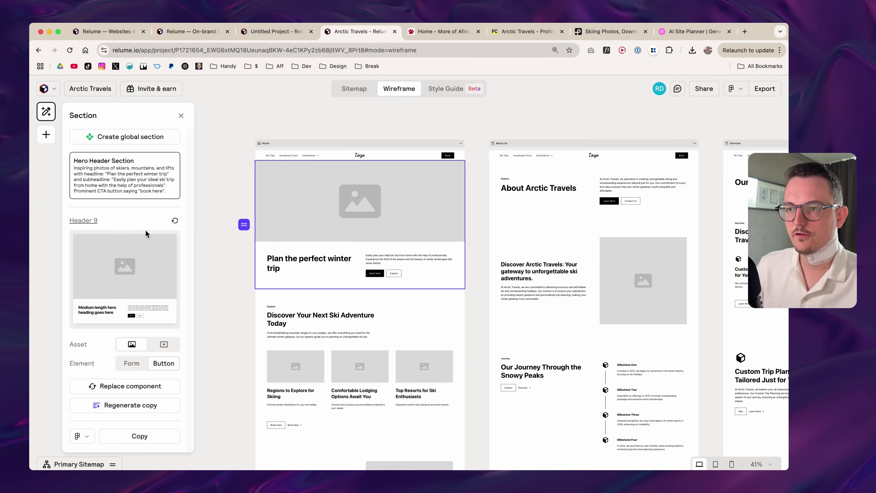
{"action": "left_click", "coordinate": [450, 89]}
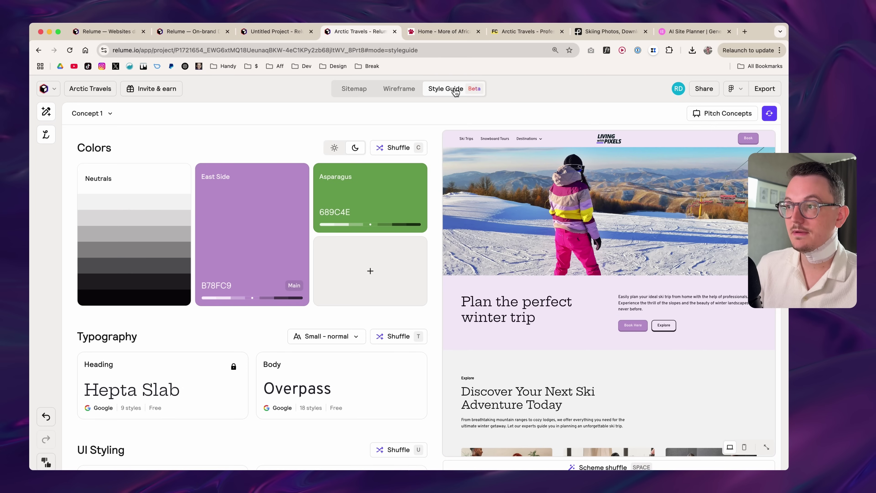
Step: Scroll the snowboarder homepage preview, then expand it to fill the panel at desktop width
{"action": "mouse_move", "coordinate": [611, 245]}
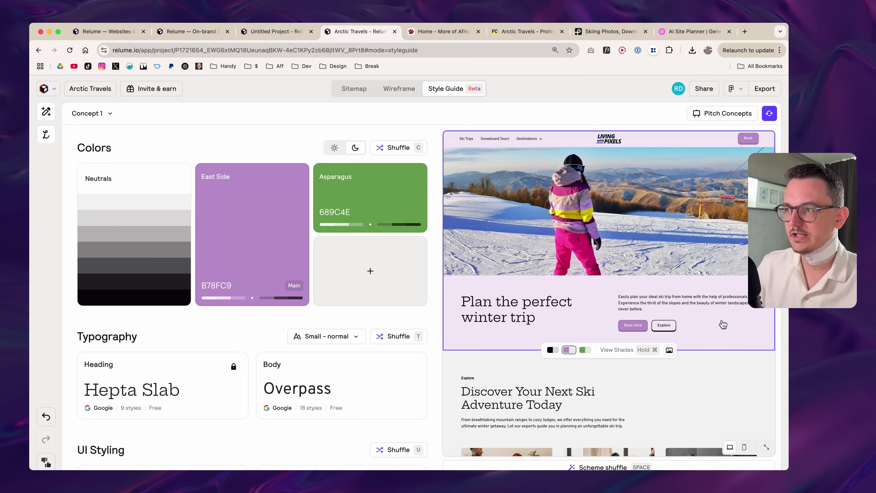
{"action": "scroll", "coordinate": [723, 325], "scroll_direction": "down", "scroll_amount": 3}
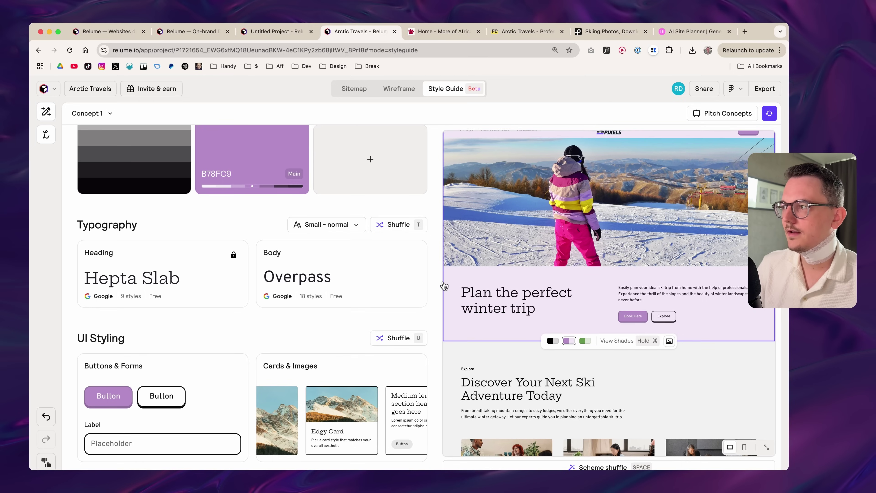
{"action": "scroll", "coordinate": [445, 286], "scroll_direction": "up", "scroll_amount": 1}
{"action": "scroll", "coordinate": [589, 395], "scroll_direction": "down", "scroll_amount": 15}
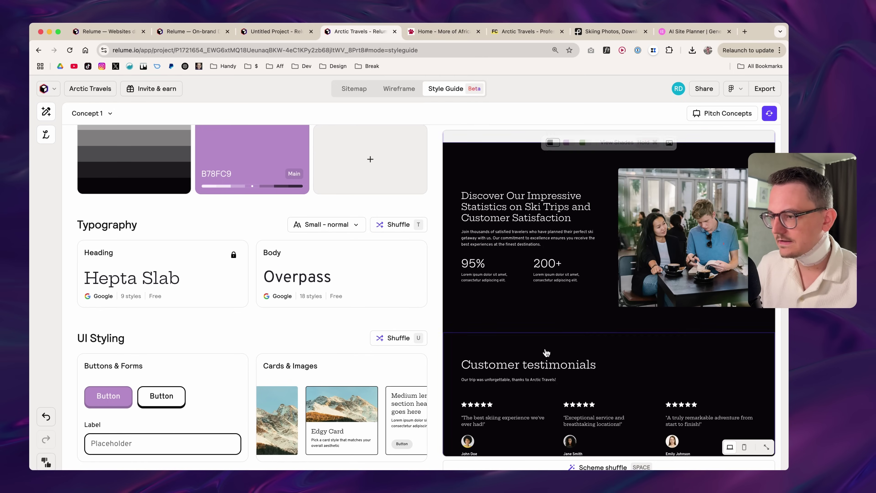
{"action": "scroll", "coordinate": [589, 394], "scroll_direction": "up", "scroll_amount": 5}
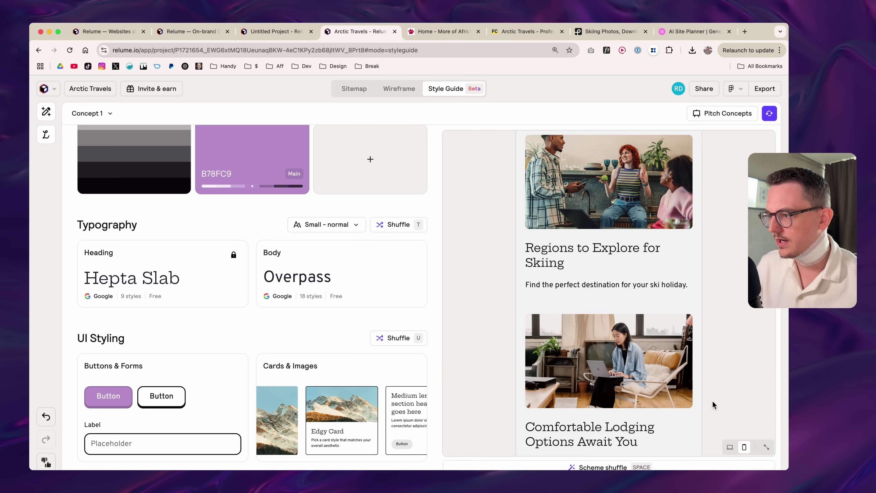
{"action": "scroll", "coordinate": [630, 324], "scroll_direction": "up", "scroll_amount": 10}
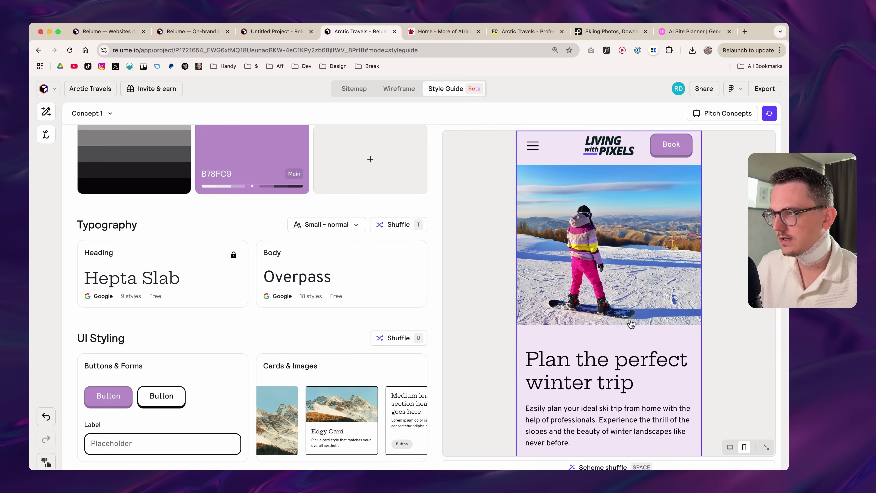
{"action": "left_click", "coordinate": [766, 447]}
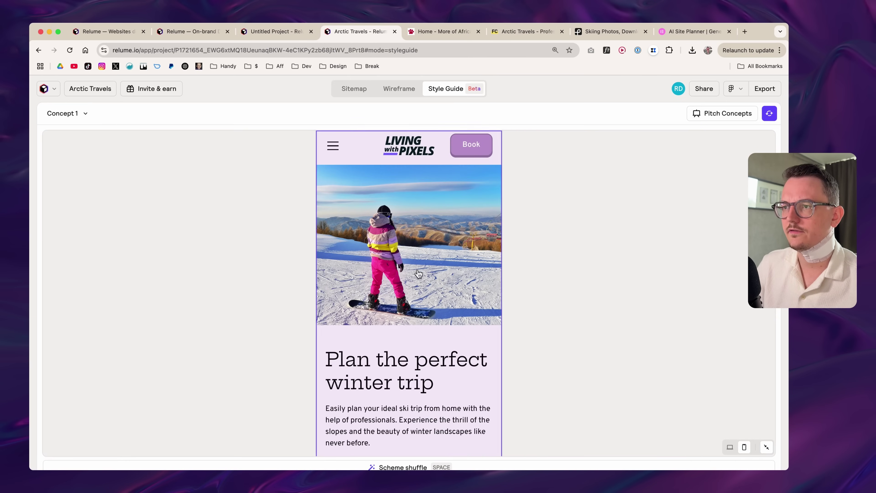
{"action": "left_click", "coordinate": [730, 447]}
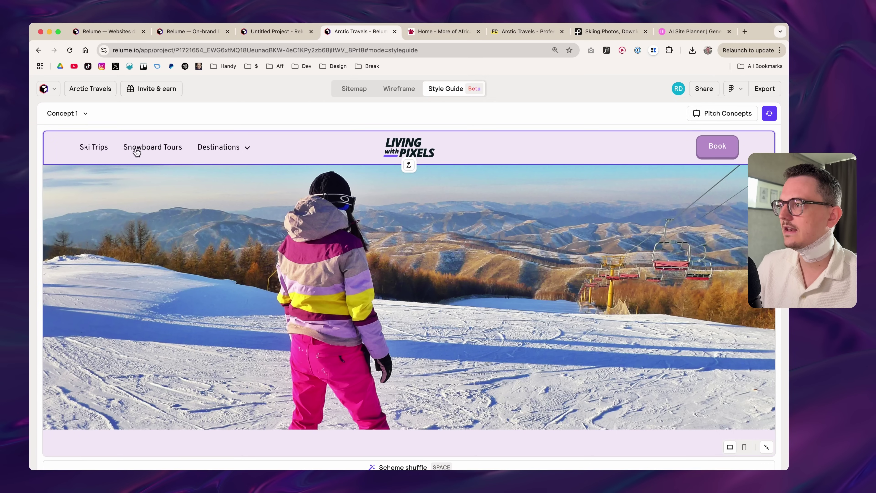
Step: Copy the project's share link, open it in an incognito window, and view its Wireframe and Style Guide tabs
{"action": "left_click", "coordinate": [704, 89]}
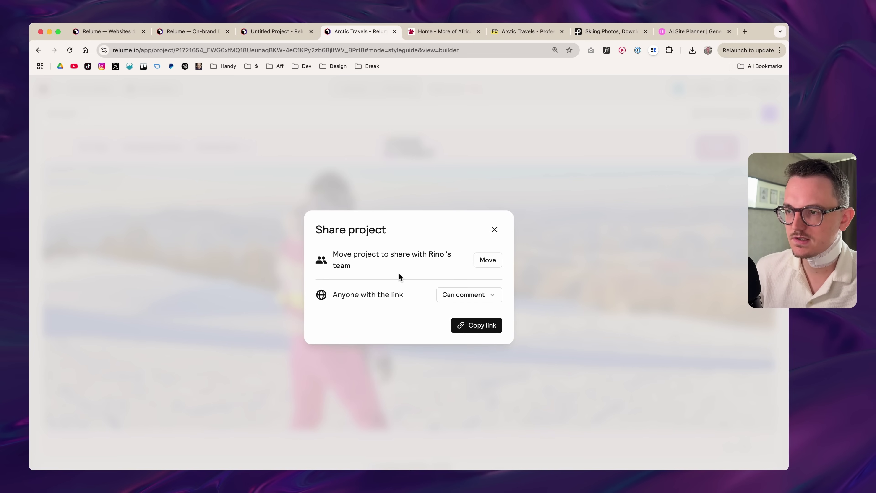
{"action": "left_click", "coordinate": [473, 325]}
{"action": "key", "text": "super+shift+n"}
{"action": "key", "text": "super+v"}
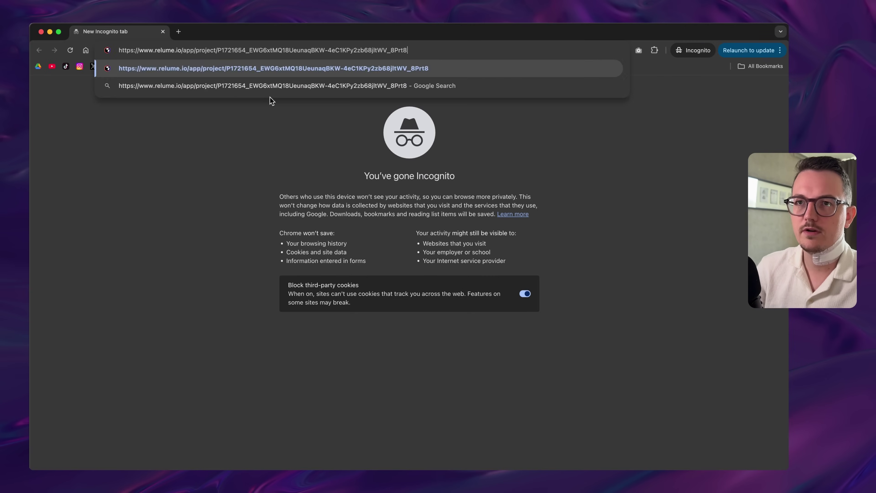
{"action": "key", "text": "Return"}
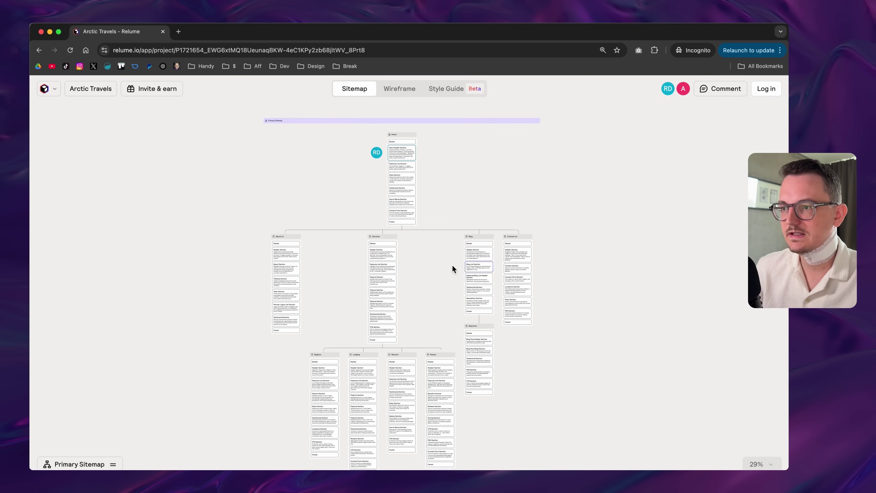
{"action": "left_click", "coordinate": [403, 89]}
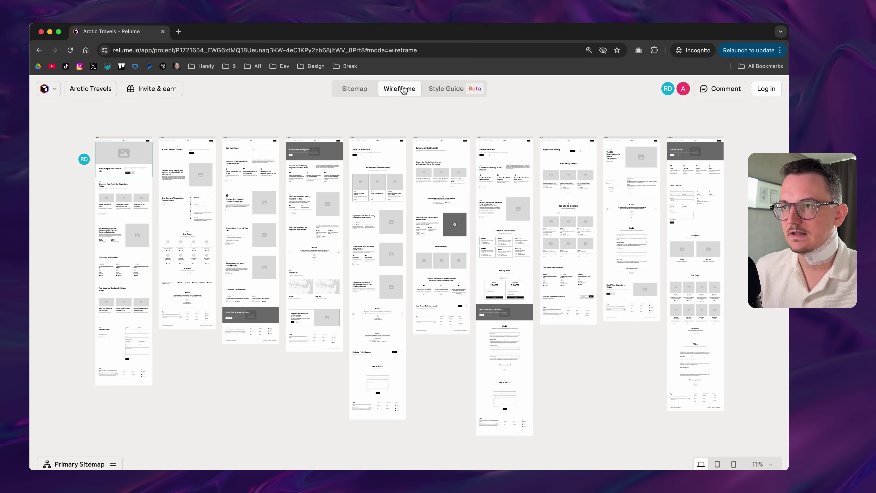
{"action": "left_click", "coordinate": [449, 89]}
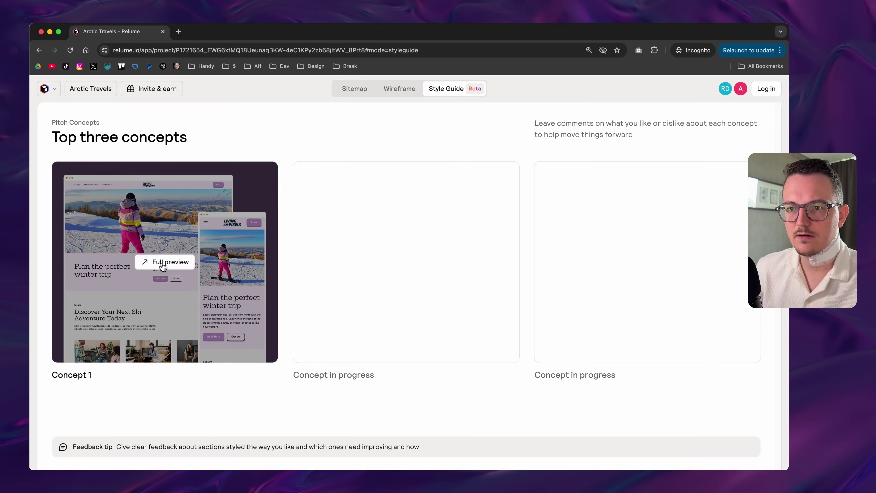
Step: Open Concept 1's full-width preview, scroll it, close and reopen it, then leave it for the editor
{"action": "left_click", "coordinate": [162, 262]}
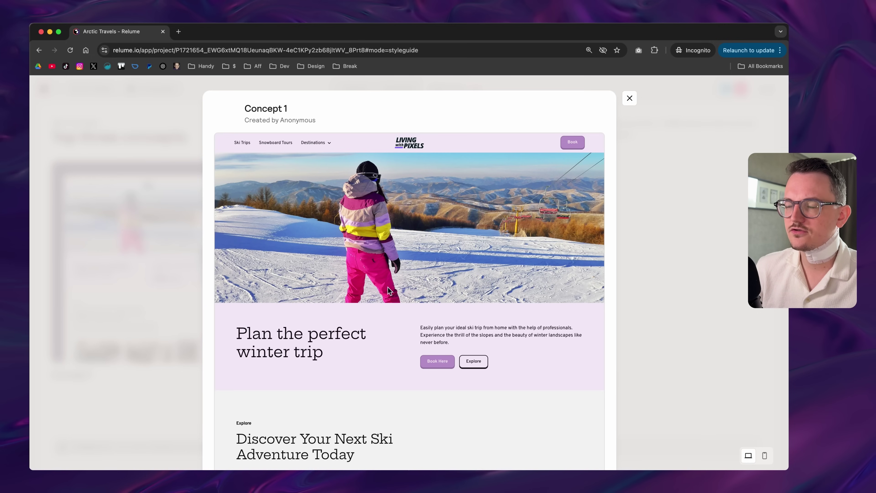
{"action": "scroll", "coordinate": [356, 286], "scroll_direction": "down", "scroll_amount": 15}
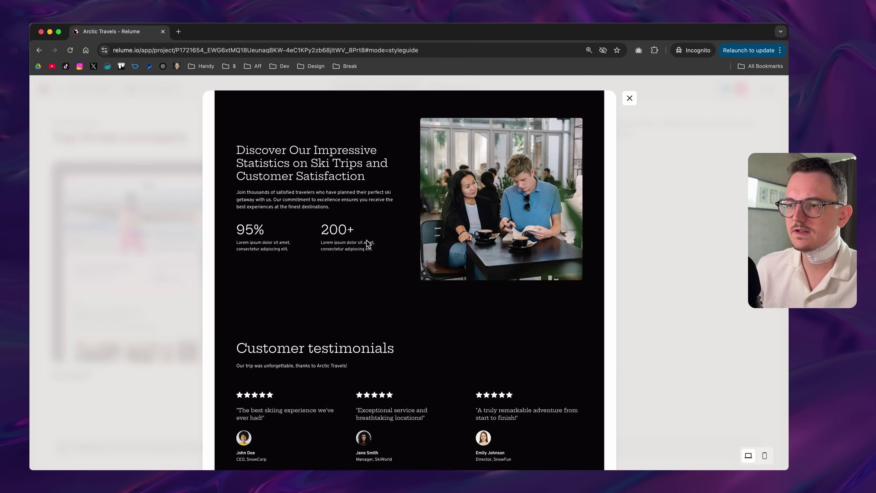
{"action": "scroll", "coordinate": [368, 239], "scroll_direction": "up", "scroll_amount": 5}
{"action": "scroll", "coordinate": [368, 243], "scroll_direction": "up", "scroll_amount": 10}
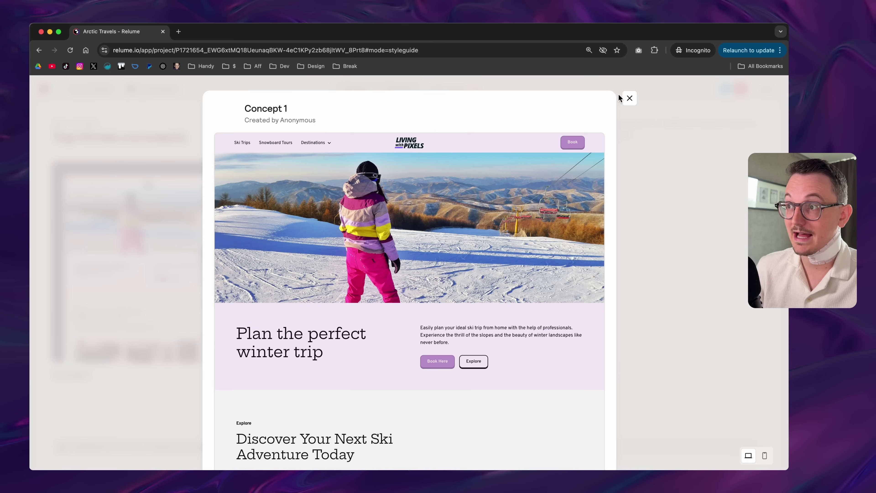
{"action": "left_click", "coordinate": [630, 99]}
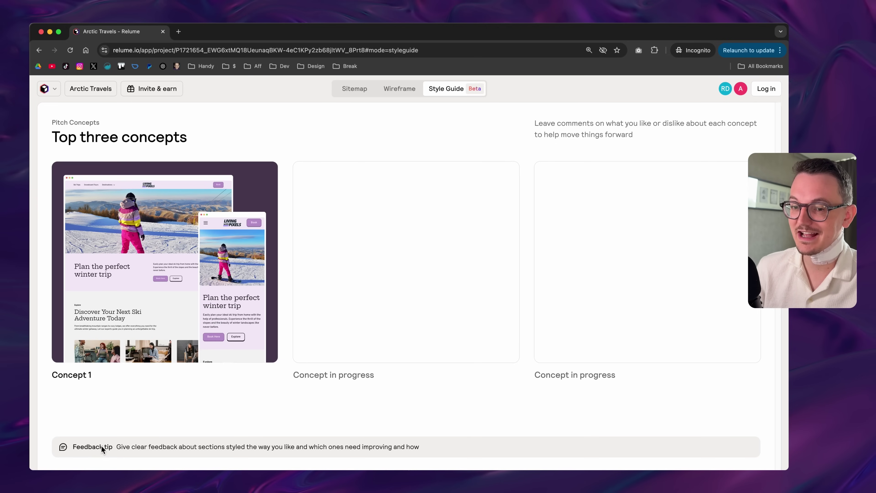
{"action": "mouse_move", "coordinate": [194, 300]}
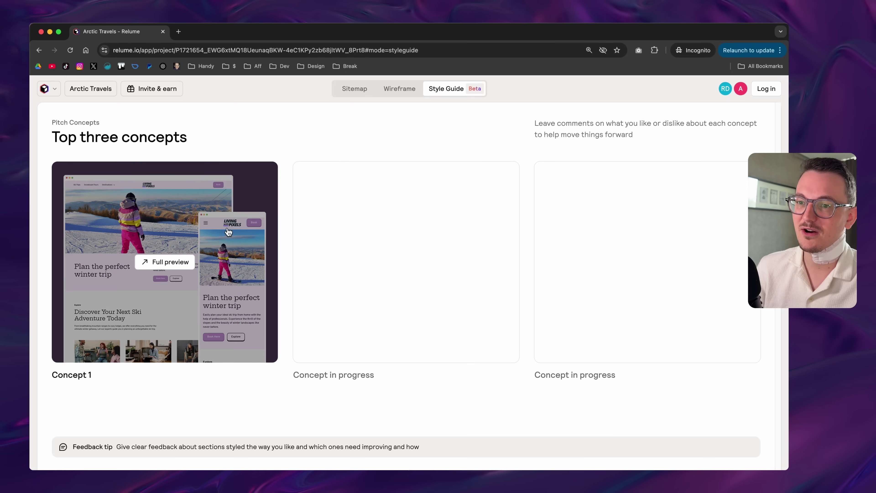
{"action": "mouse_move", "coordinate": [209, 238]}
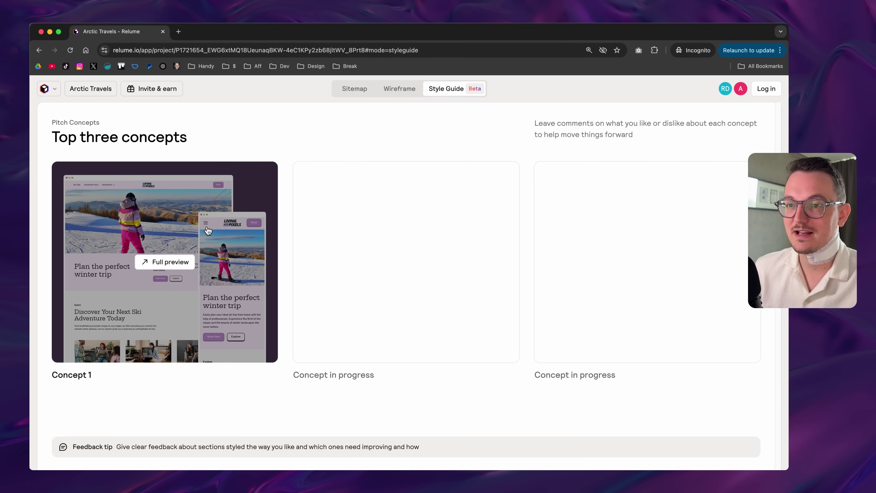
{"action": "left_click", "coordinate": [206, 228]}
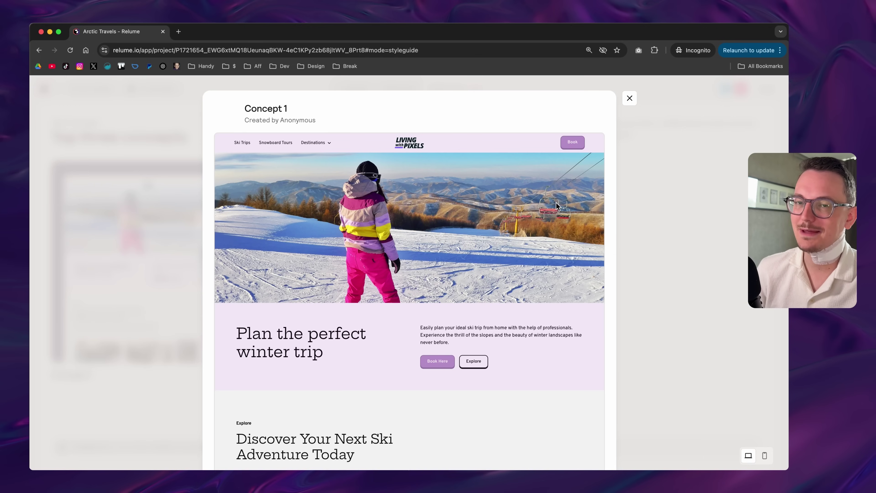
{"action": "left_click", "coordinate": [630, 98]}
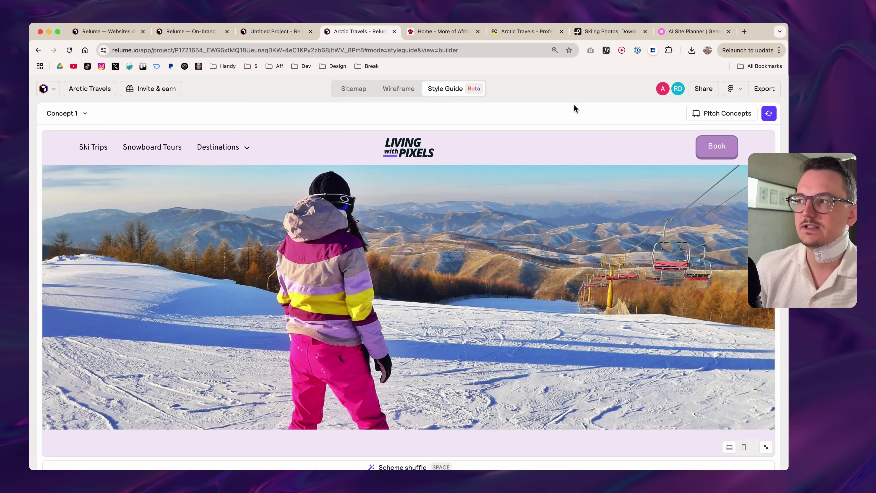
{"action": "key", "text": "Escape"}
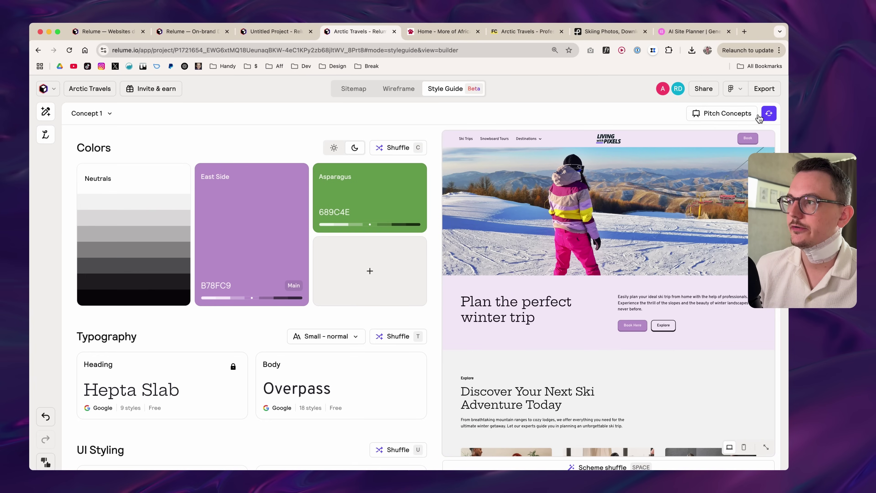
Step: Add Concept 2 from the concepts dropdown, review it, and generate a random new style
{"action": "left_click", "coordinate": [93, 113]}
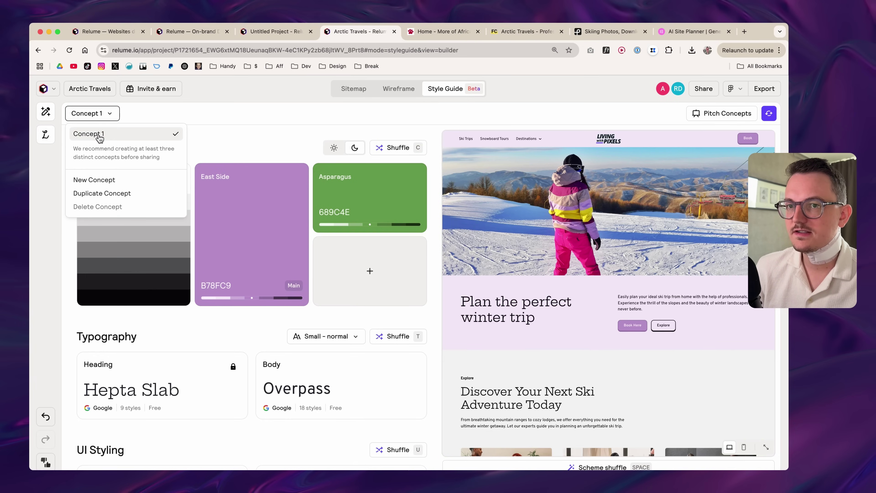
{"action": "left_click", "coordinate": [110, 180]}
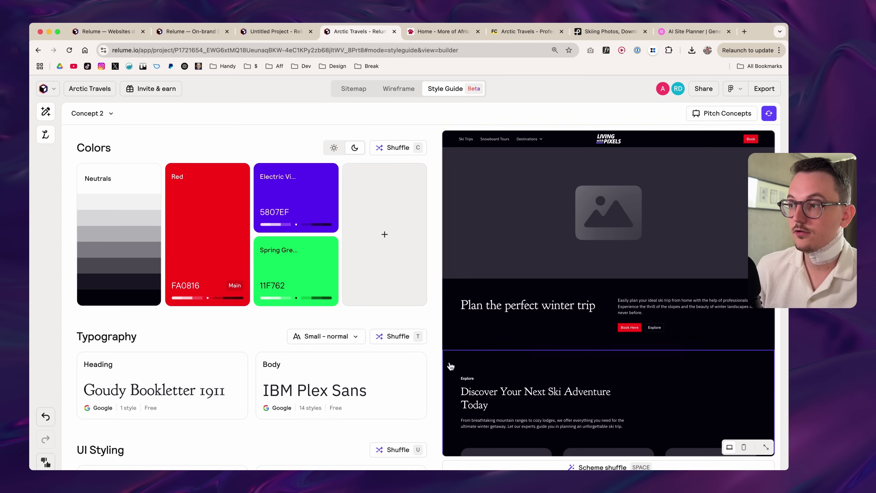
{"action": "scroll", "coordinate": [513, 334], "scroll_direction": "down", "scroll_amount": 3}
{"action": "scroll", "coordinate": [512, 334], "scroll_direction": "up", "scroll_amount": 3}
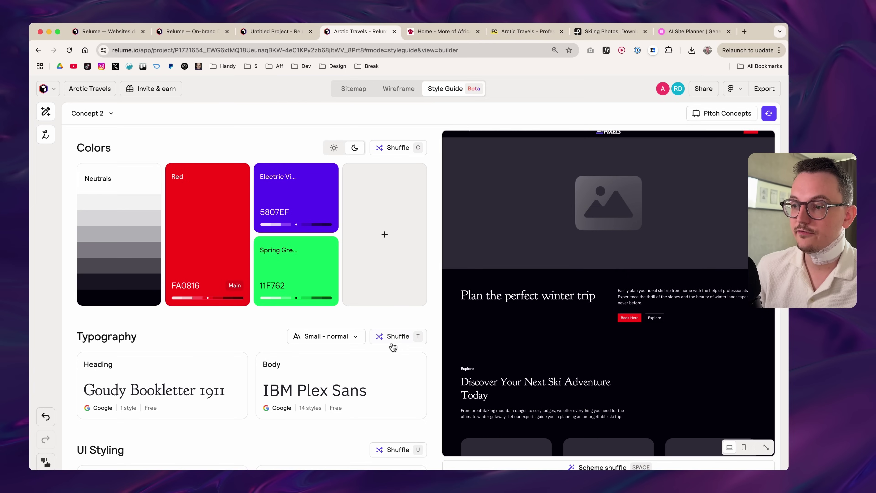
{"action": "scroll", "coordinate": [500, 345], "scroll_direction": "up", "scroll_amount": 1}
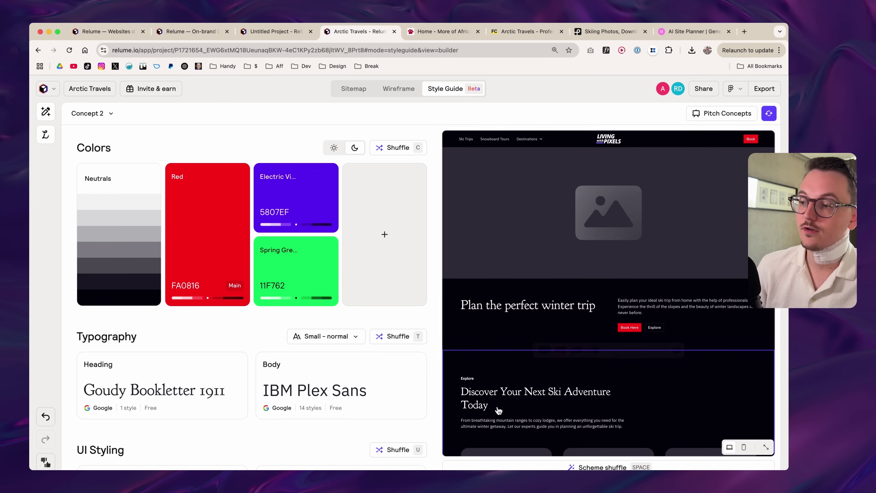
{"action": "left_click", "coordinate": [770, 115]}
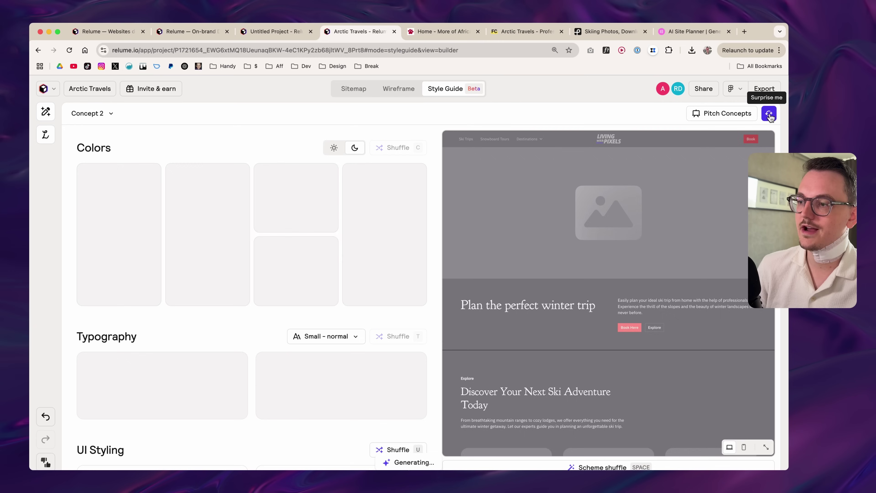
Step: Regenerate Concept 2 twice until it gets Earls Green C0C02F, Cerulean Blue 2A51C0, Modak and Sarabun
{"action": "scroll", "coordinate": [614, 193], "scroll_direction": "down", "scroll_amount": 10}
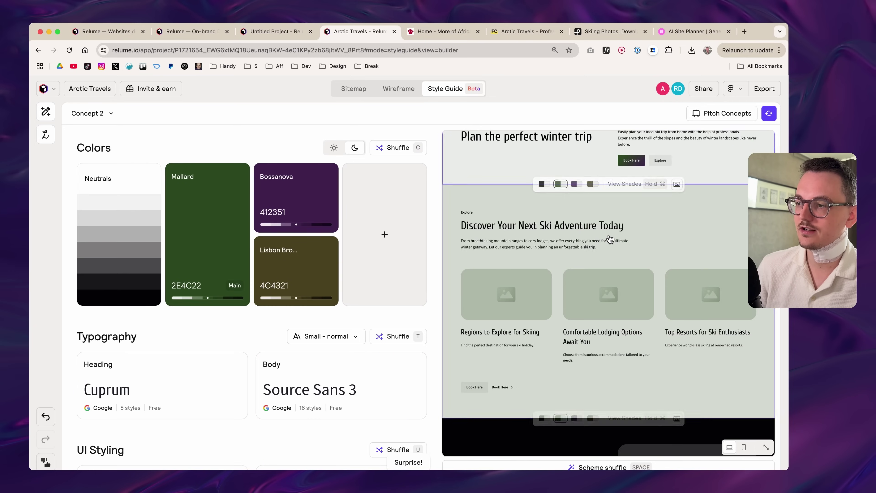
{"action": "scroll", "coordinate": [644, 217], "scroll_direction": "up", "scroll_amount": 10}
{"action": "left_click", "coordinate": [768, 115]}
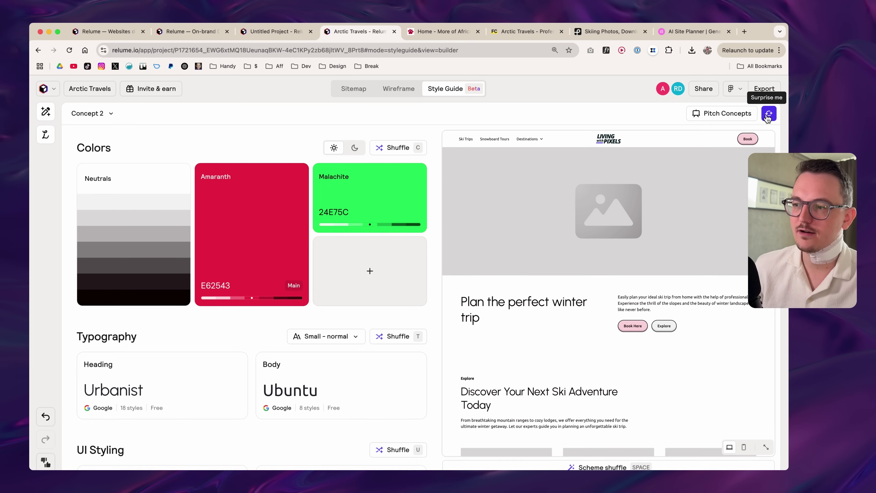
{"action": "left_click", "coordinate": [767, 117]}
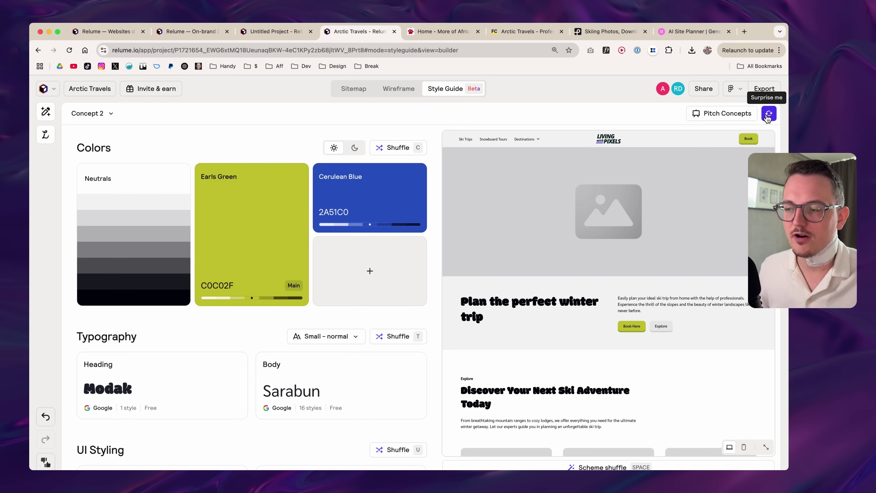
Step: Load dribbble in a new tab, scroll through its shot feed, then return to the Relume tab
{"action": "left_click", "coordinate": [744, 32]}
{"action": "type", "text": "dribbble"}
{"action": "key", "text": "Return"}
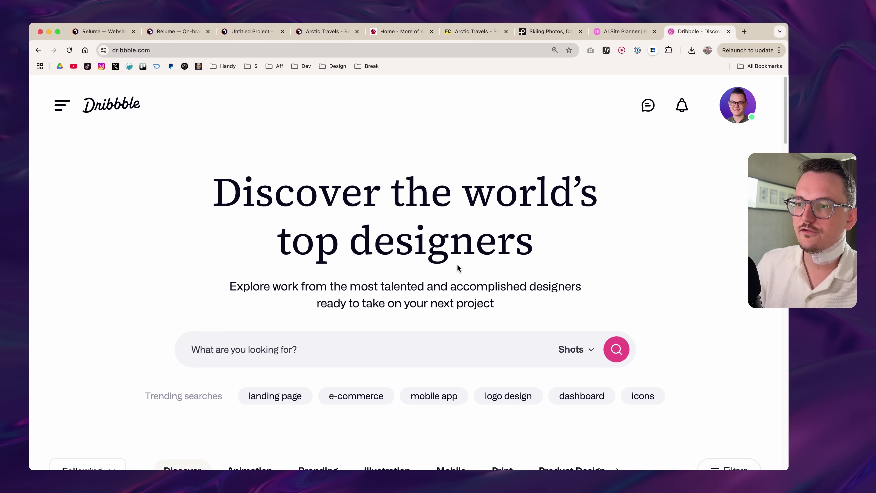
{"action": "scroll", "coordinate": [211, 188], "scroll_direction": "down", "scroll_amount": 8}
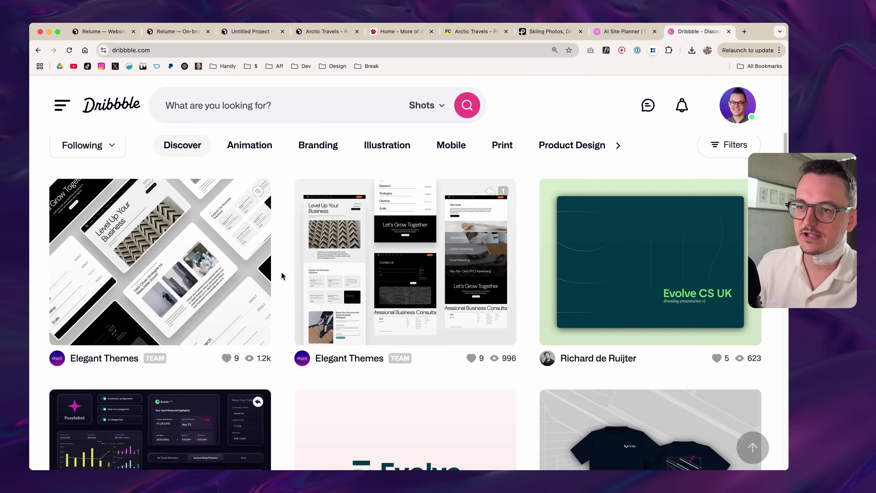
{"action": "scroll", "coordinate": [282, 272], "scroll_direction": "down", "scroll_amount": 4}
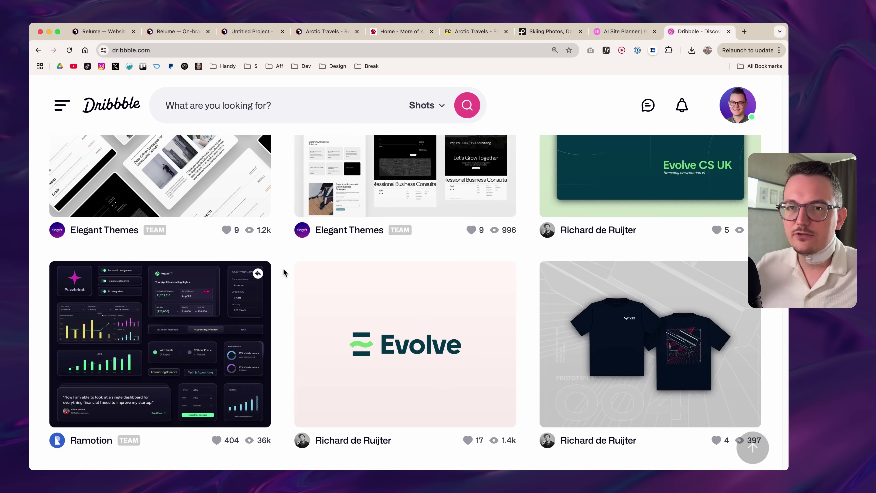
{"action": "scroll", "coordinate": [274, 306], "scroll_direction": "down", "scroll_amount": 6}
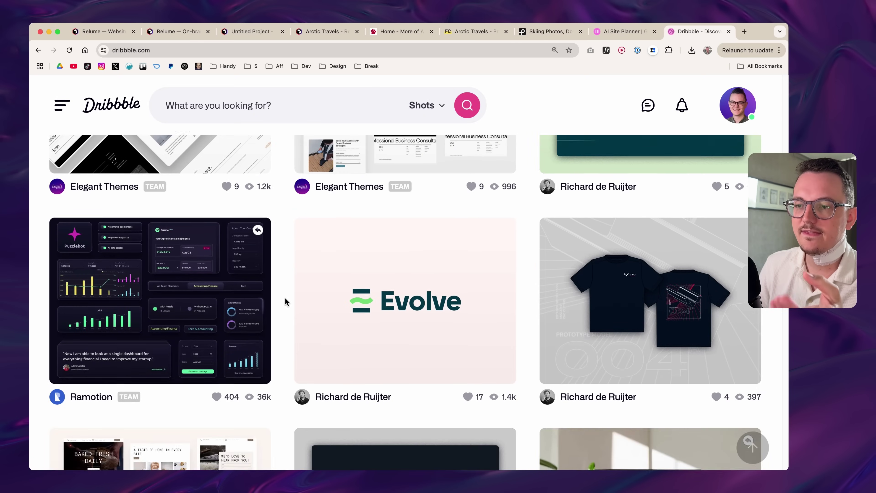
{"action": "scroll", "coordinate": [284, 299], "scroll_direction": "down", "scroll_amount": 2}
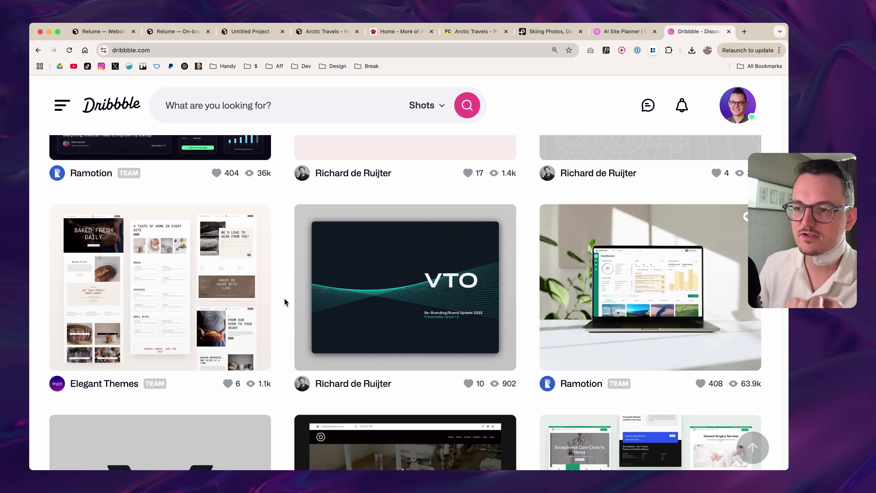
{"action": "key", "text": "super+4"}
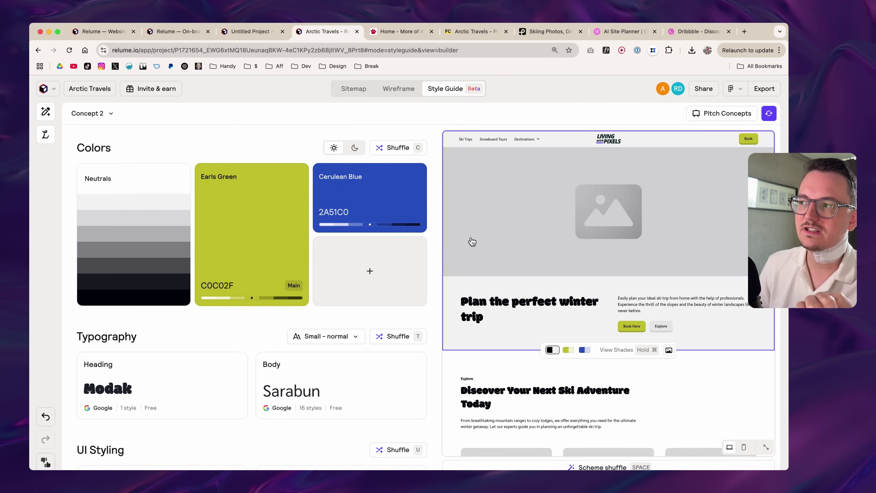
Step: Regenerate Concept 2's random style twice, compare it with Concept 1, then return to Concept 2
{"action": "left_click", "coordinate": [769, 113]}
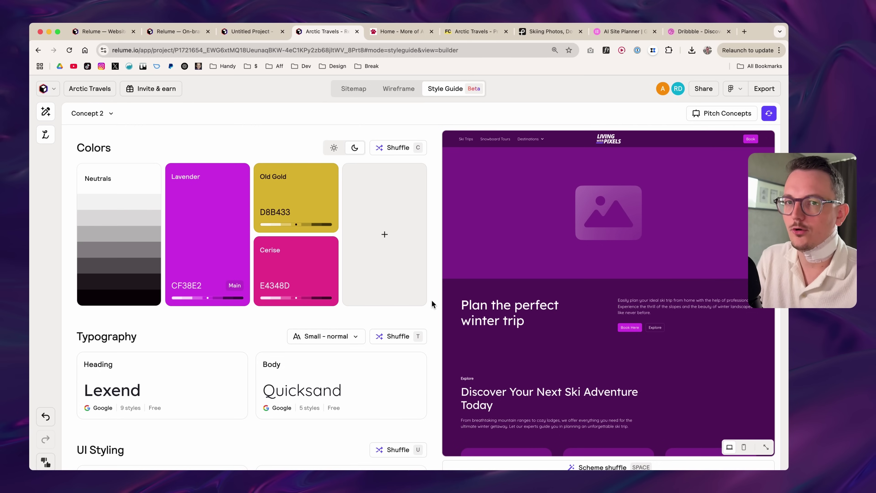
{"action": "left_click", "coordinate": [769, 114]}
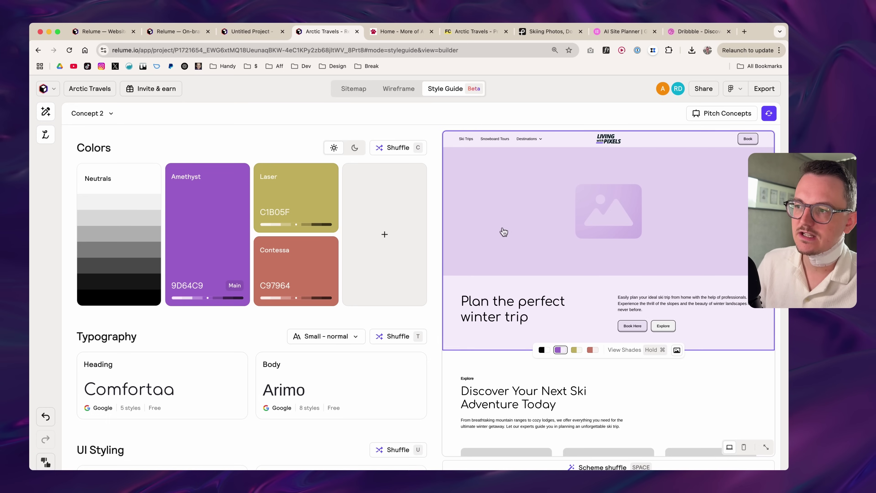
{"action": "left_click", "coordinate": [97, 116]}
{"action": "left_click", "coordinate": [96, 116]}
{"action": "left_click", "coordinate": [98, 117]}
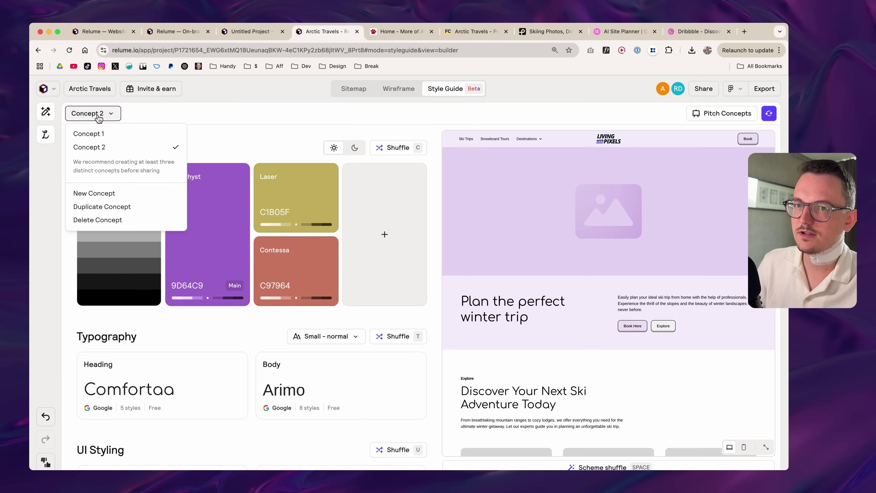
{"action": "left_click", "coordinate": [114, 139]}
{"action": "left_click", "coordinate": [112, 115]}
{"action": "left_click", "coordinate": [114, 147]}
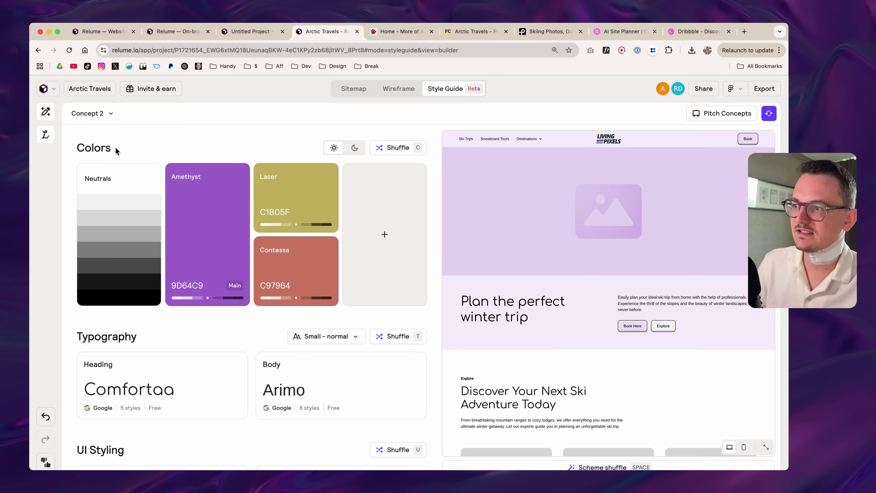
Step: Shuffle Concept 2 to the Razzmatazz and Christine palette, review it, and open the pitch concepts page
{"action": "key", "text": "space"}
{"action": "scroll", "coordinate": [543, 293], "scroll_direction": "down", "scroll_amount": 6}
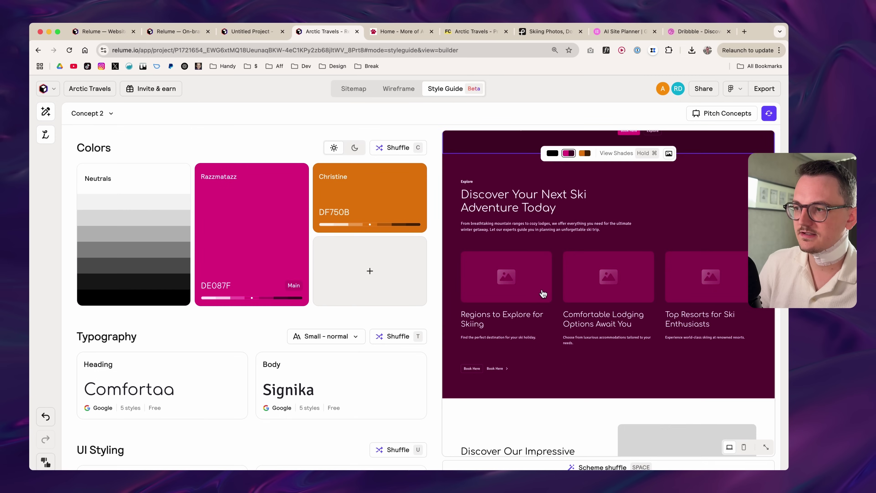
{"action": "scroll", "coordinate": [543, 293], "scroll_direction": "down", "scroll_amount": 6}
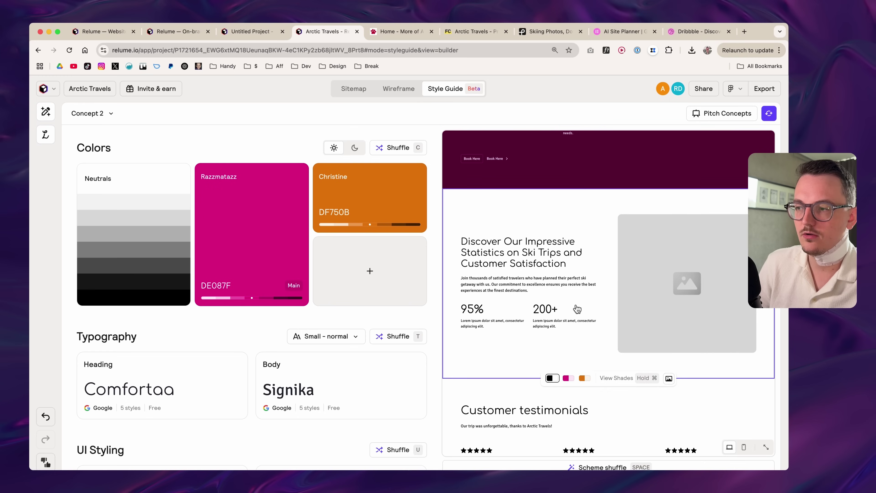
{"action": "scroll", "coordinate": [577, 309], "scroll_direction": "up", "scroll_amount": 12}
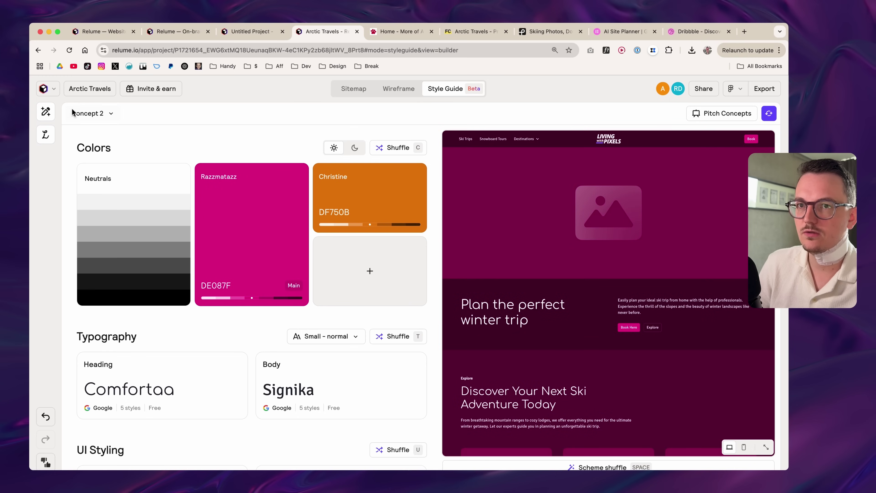
{"action": "left_click", "coordinate": [72, 112]}
{"action": "left_click", "coordinate": [91, 114]}
{"action": "scroll", "coordinate": [611, 261], "scroll_direction": "down", "scroll_amount": 5}
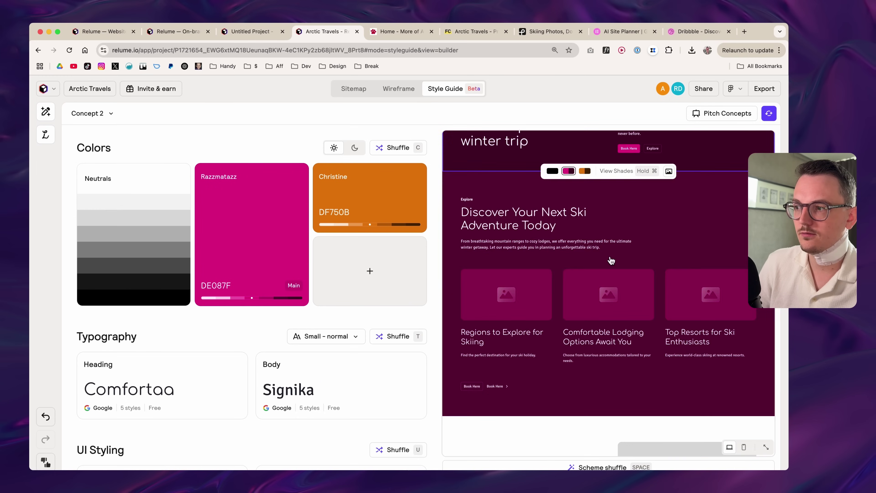
{"action": "scroll", "coordinate": [639, 298], "scroll_direction": "down", "scroll_amount": 3}
{"action": "scroll", "coordinate": [640, 297], "scroll_direction": "up", "scroll_amount": 5}
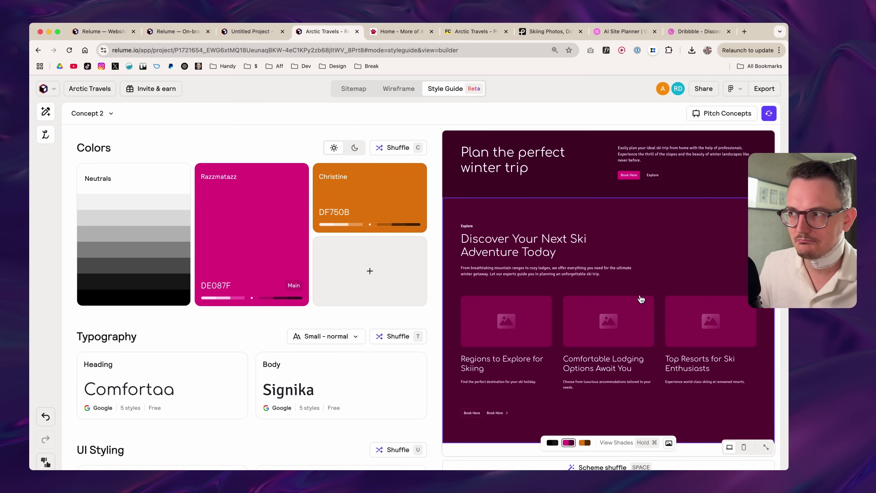
{"action": "scroll", "coordinate": [641, 299], "scroll_direction": "up", "scroll_amount": 4}
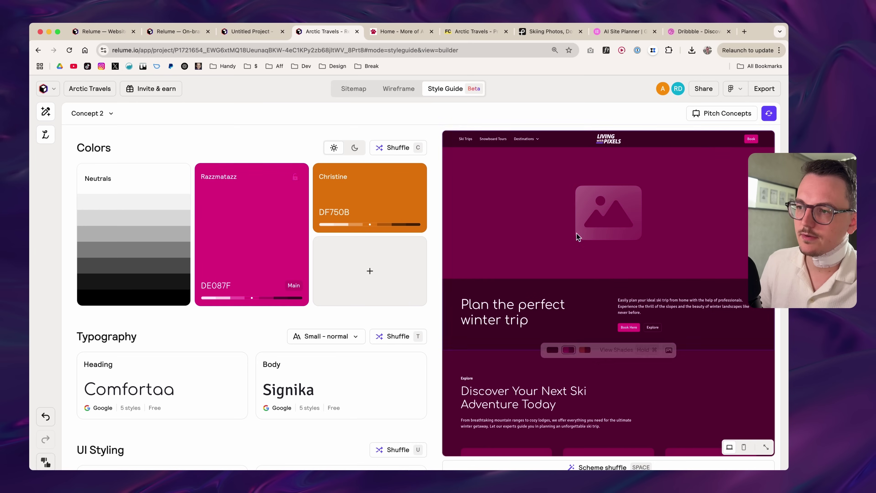
{"action": "left_click", "coordinate": [732, 115]}
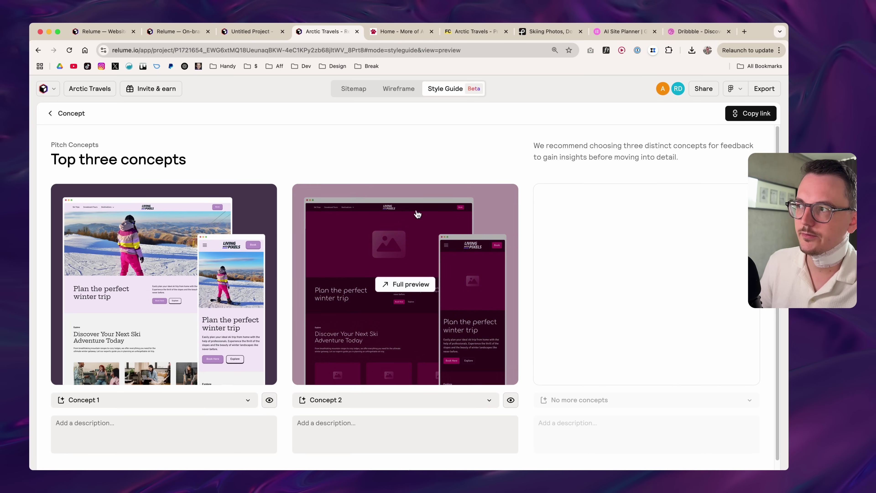
Step: Write Concept 2's description: 'This style works for the brand if you want ot focus on...'
{"action": "scroll", "coordinate": [287, 345], "scroll_direction": "down", "scroll_amount": 1}
{"action": "left_click", "coordinate": [340, 418]}
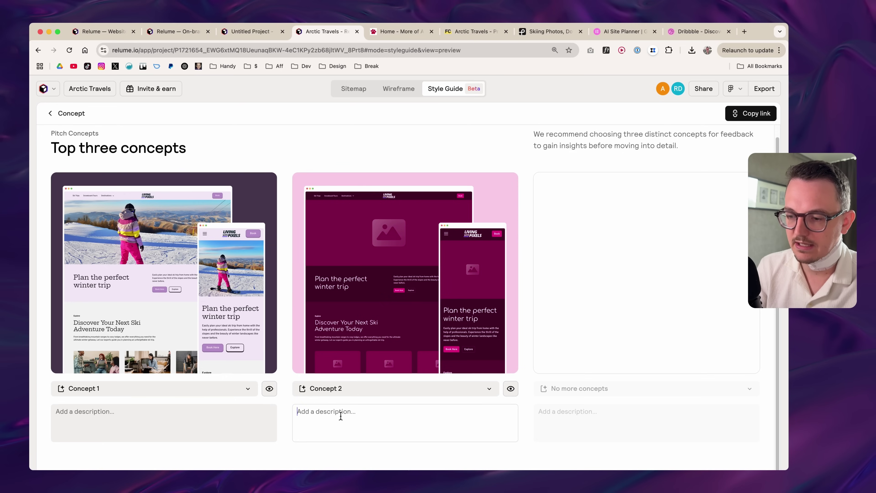
{"action": "type", "text": "This style works"}
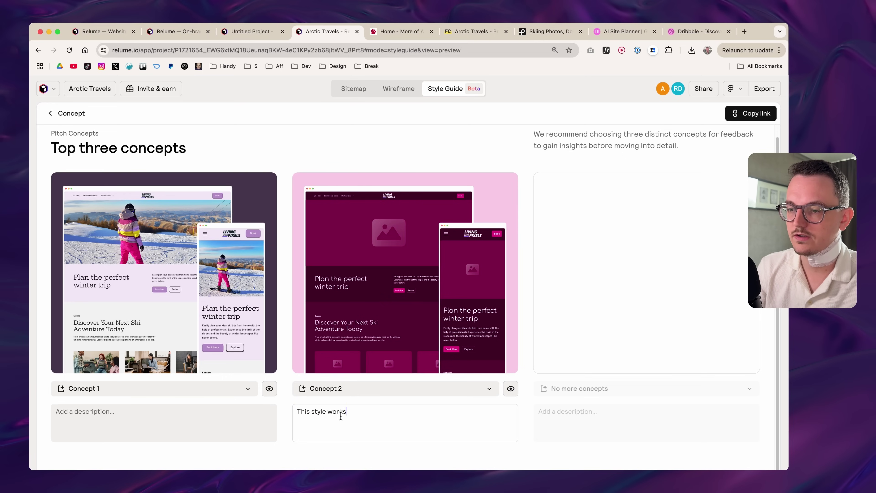
{"action": "type", "text": " for the brand if you want ot focus on..."}
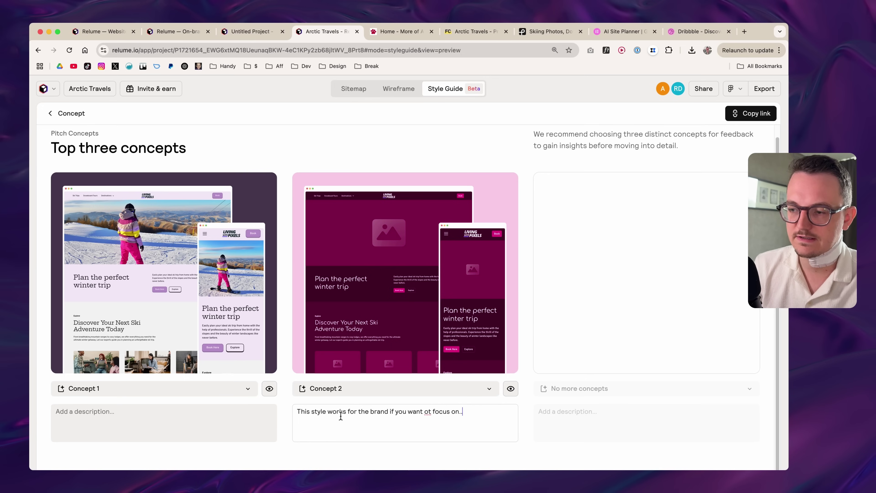
{"action": "left_click", "coordinate": [615, 260]}
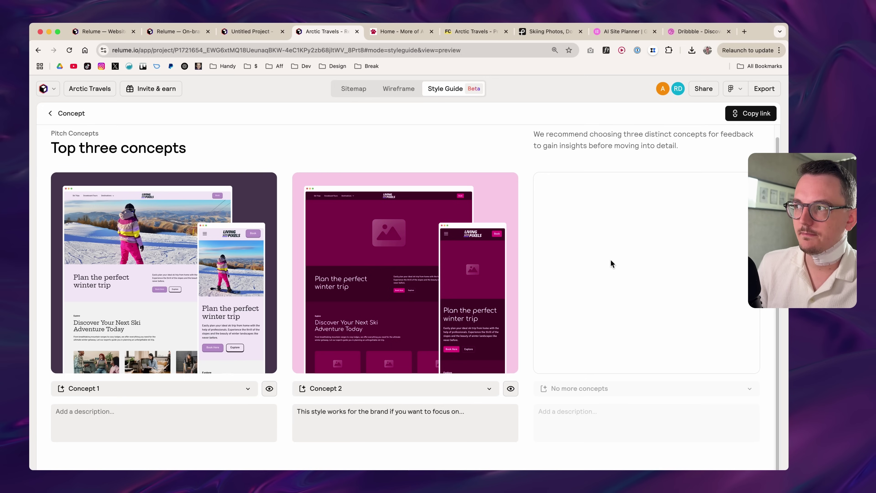
Step: In the client's incognito view, full-preview Concept 2 then Concept 1, then open the wireframes
{"action": "key", "text": "super+grave"}
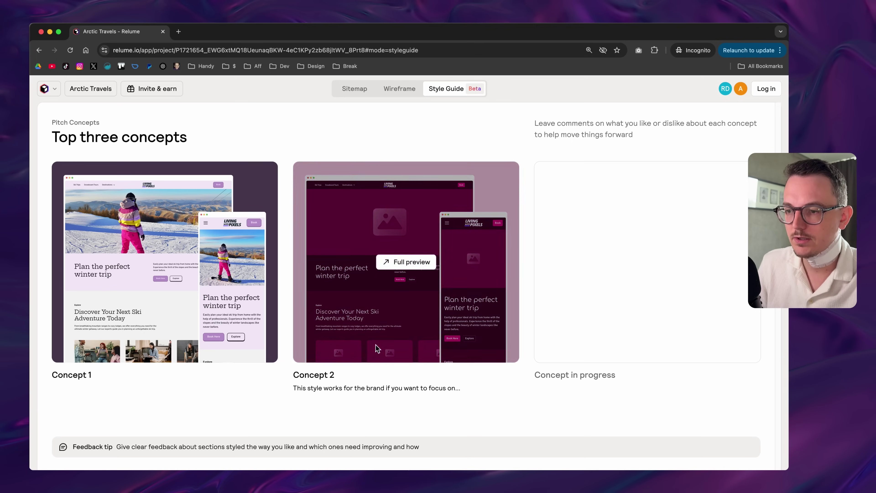
{"action": "left_click", "coordinate": [411, 263]}
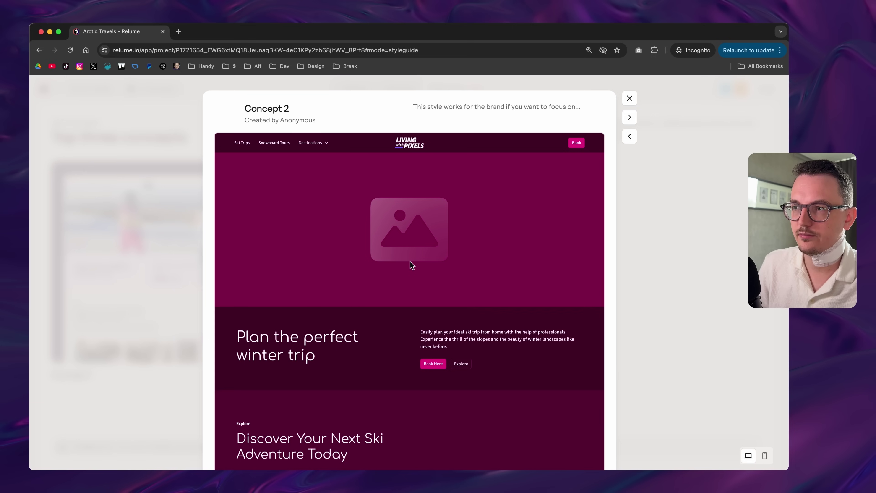
{"action": "left_click", "coordinate": [630, 118]}
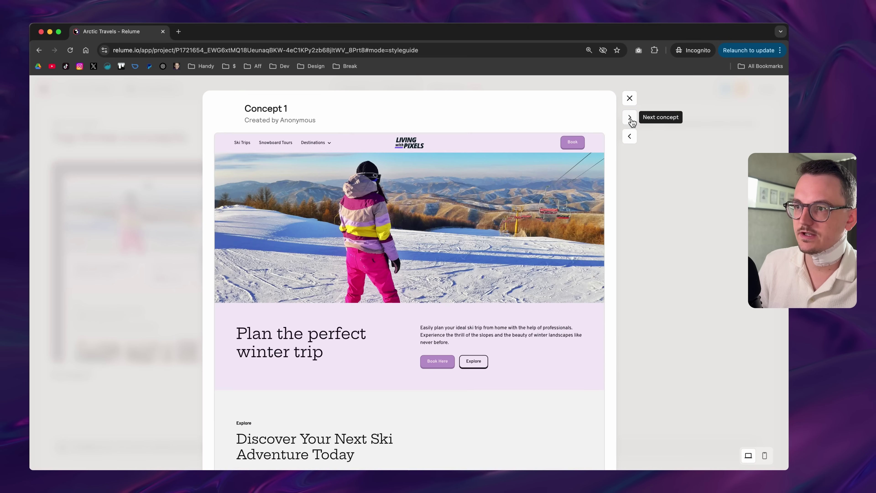
{"action": "left_click", "coordinate": [630, 99]}
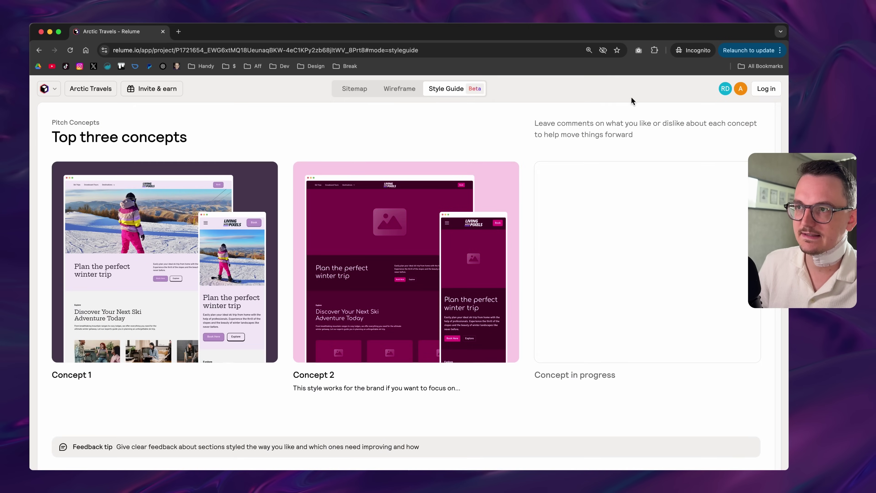
{"action": "left_click", "coordinate": [405, 93]}
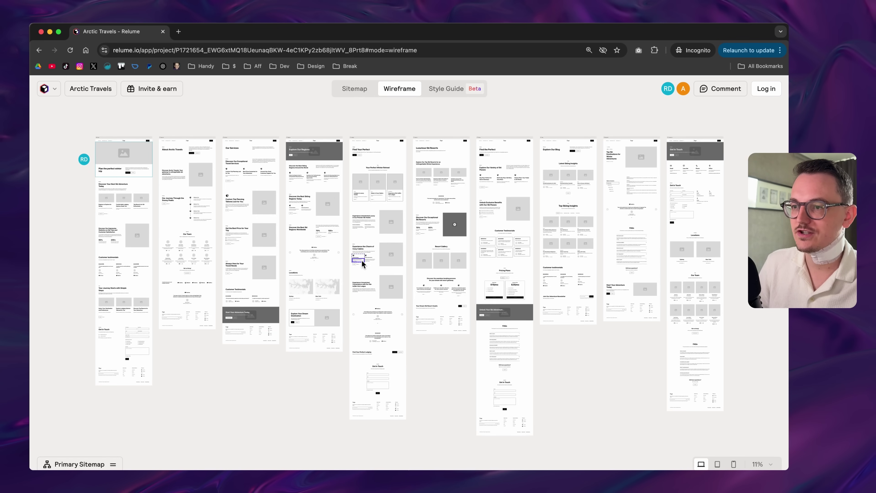
{"action": "left_click", "coordinate": [728, 89]}
{"action": "scroll", "coordinate": [310, 207], "scroll_direction": "up", "scroll_amount": 3}
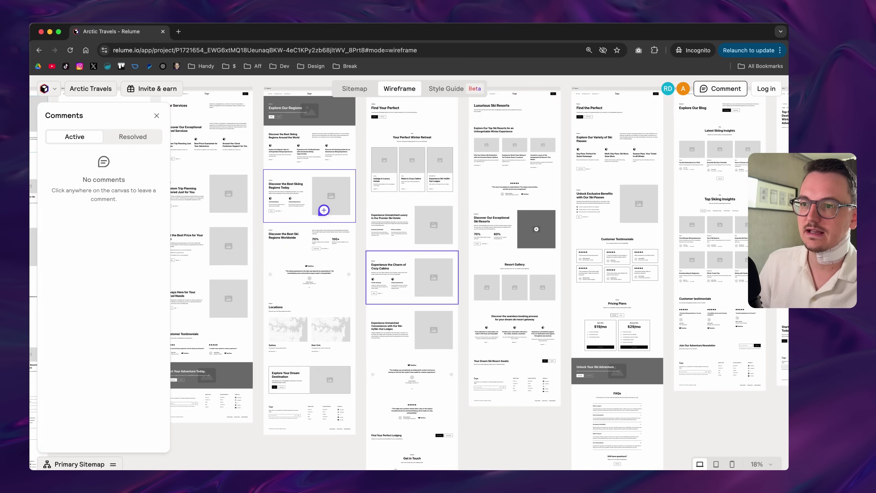
{"action": "left_click", "coordinate": [320, 208]}
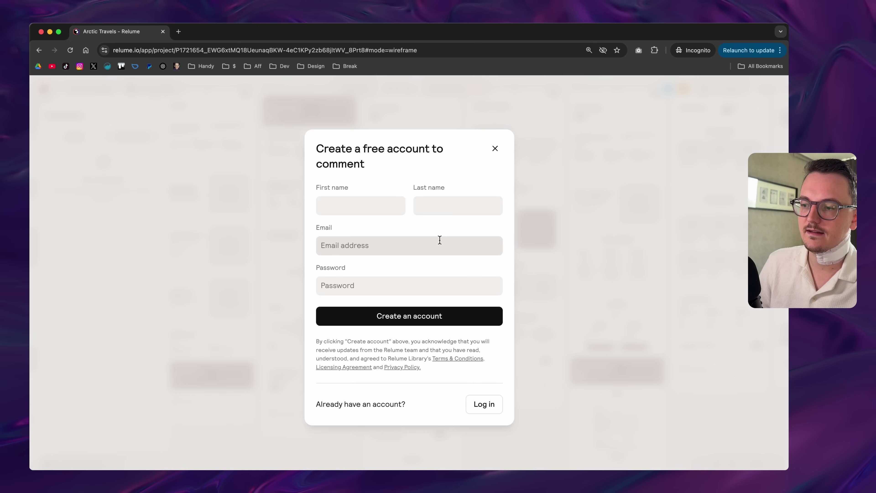
{"action": "left_click", "coordinate": [495, 149]}
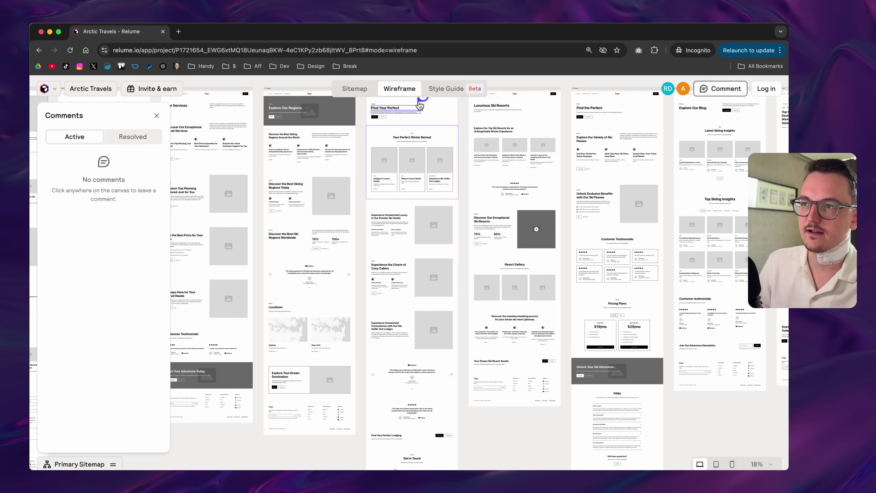
{"action": "left_click", "coordinate": [448, 89]}
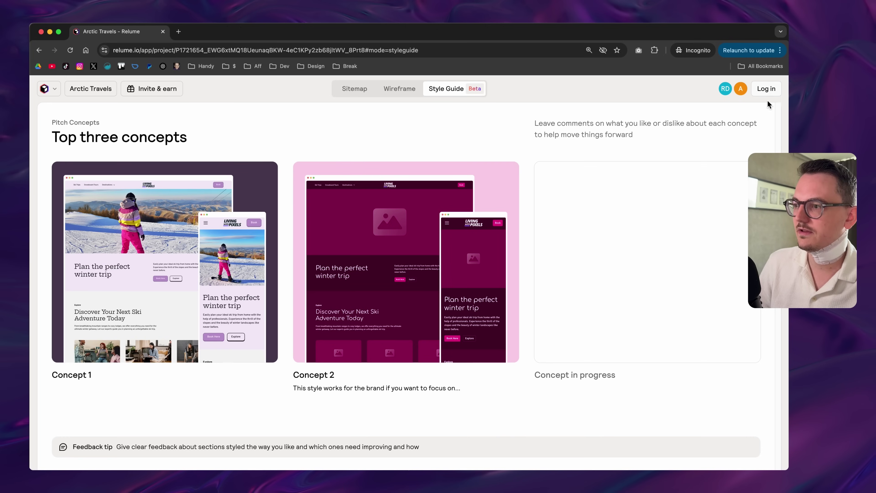
Step: Open and close Concept 2's full preview, returning to the Style Guide builder
{"action": "left_click", "coordinate": [419, 262]}
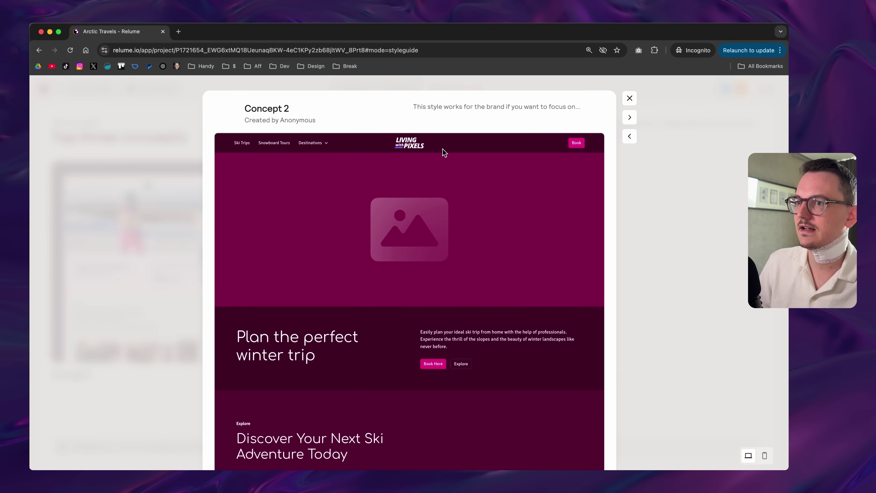
{"action": "key", "text": "Escape"}
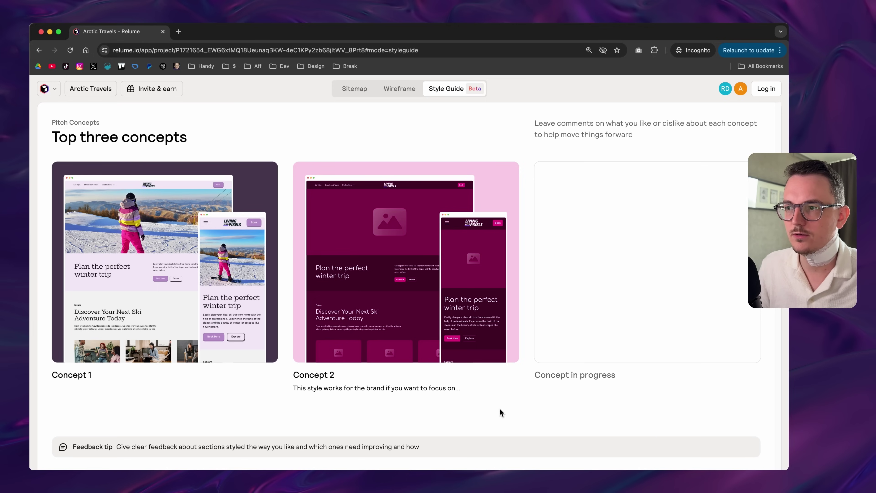
{"action": "mouse_move", "coordinate": [363, 166]}
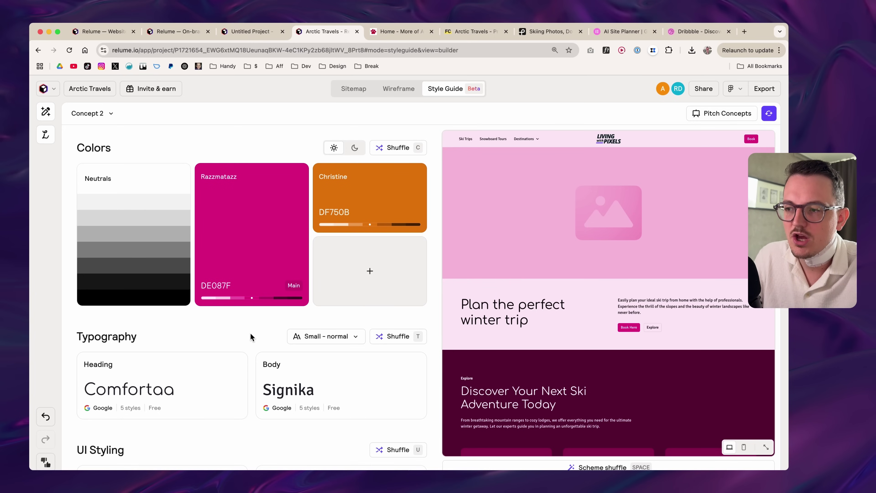
Step: Scroll Concept 2's homepage preview down to Get in Touch and back, then go to the Pexels photo tab
{"action": "scroll", "coordinate": [656, 271], "scroll_direction": "down", "scroll_amount": 4}
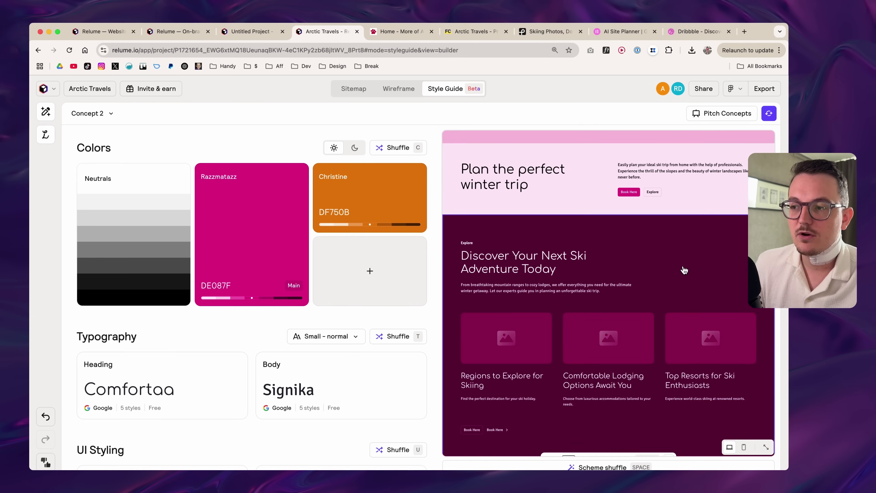
{"action": "scroll", "coordinate": [720, 293], "scroll_direction": "down", "scroll_amount": 7}
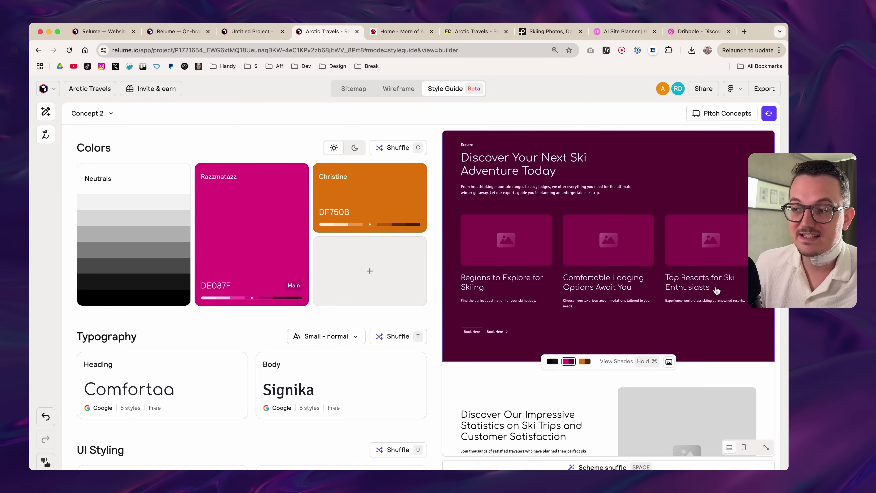
{"action": "scroll", "coordinate": [551, 298], "scroll_direction": "down", "scroll_amount": 5}
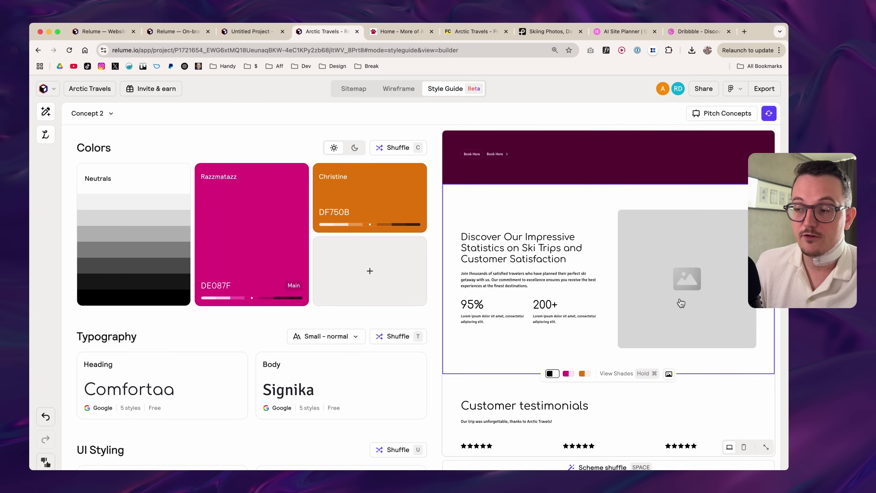
{"action": "scroll", "coordinate": [604, 272], "scroll_direction": "down", "scroll_amount": 8}
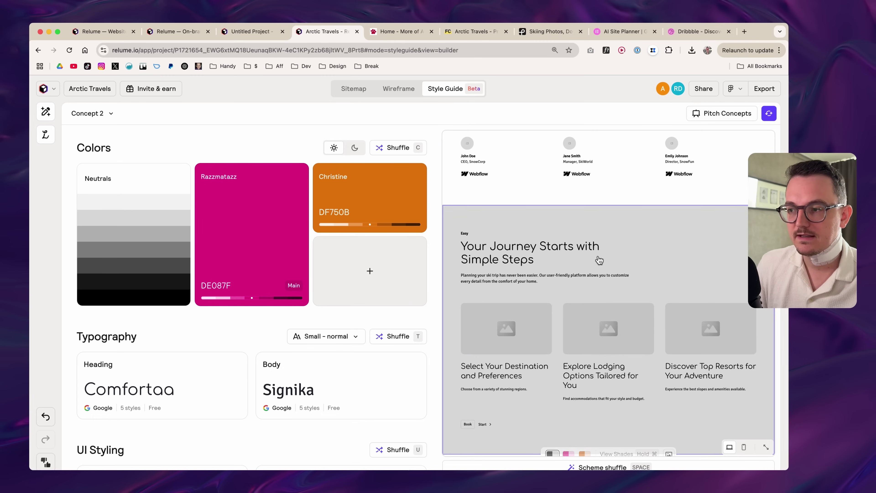
{"action": "scroll", "coordinate": [631, 279], "scroll_direction": "down", "scroll_amount": 2}
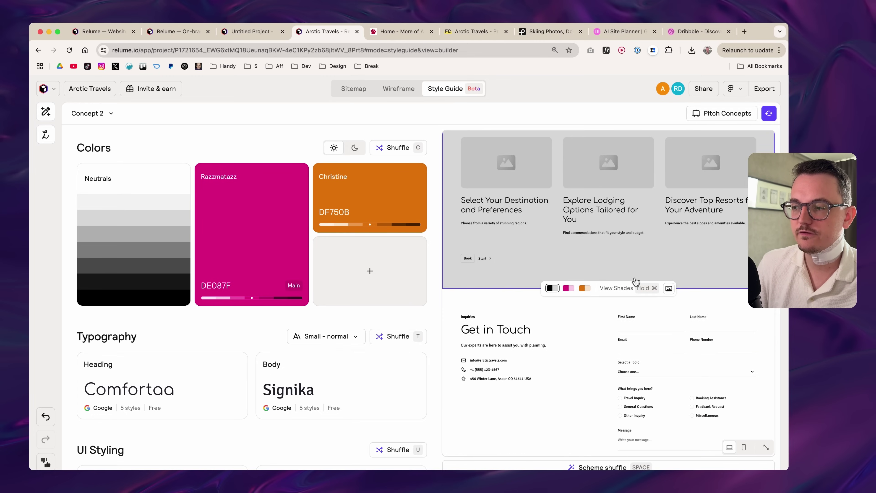
{"action": "scroll", "coordinate": [760, 366], "scroll_direction": "up", "scroll_amount": 12}
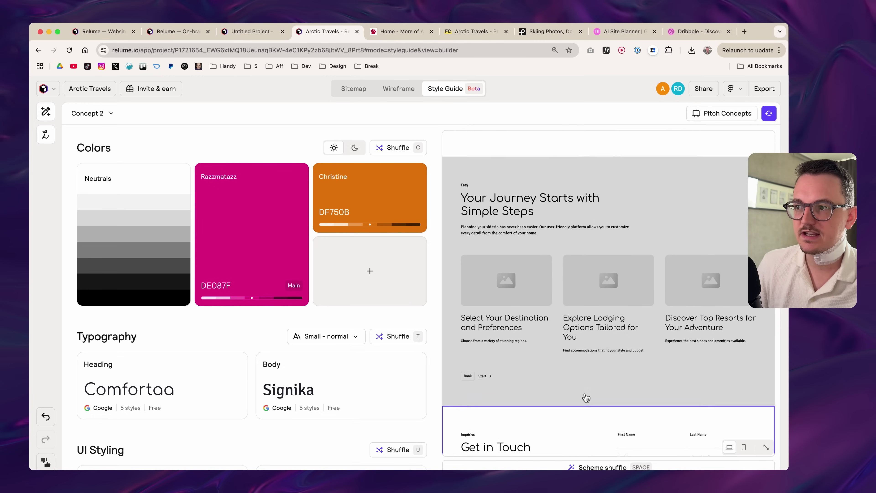
{"action": "scroll", "coordinate": [590, 404], "scroll_direction": "up", "scroll_amount": 5}
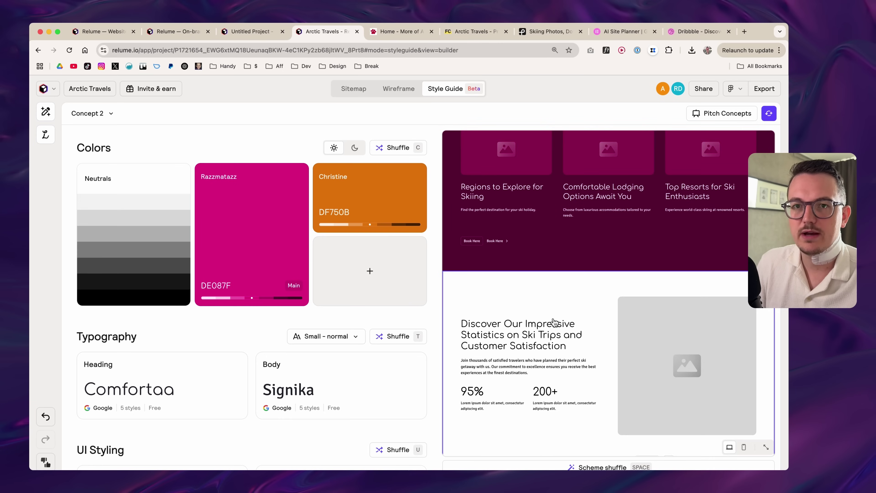
{"action": "scroll", "coordinate": [554, 327], "scroll_direction": "up", "scroll_amount": 1}
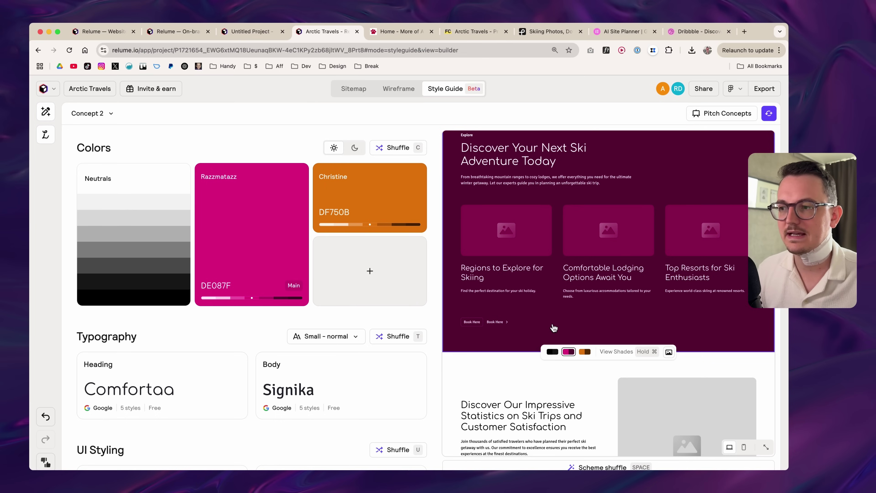
{"action": "key", "text": "super+2"}
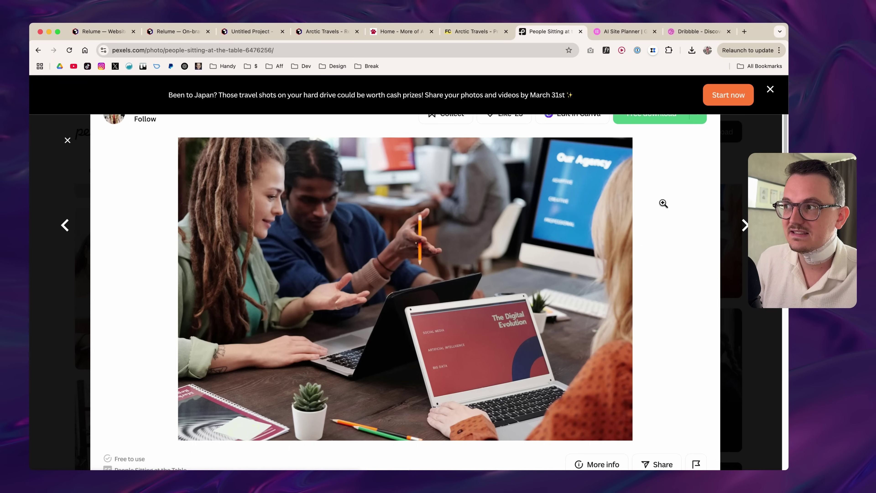
{"action": "scroll", "coordinate": [328, 253], "scroll_direction": "up", "scroll_amount": 1}
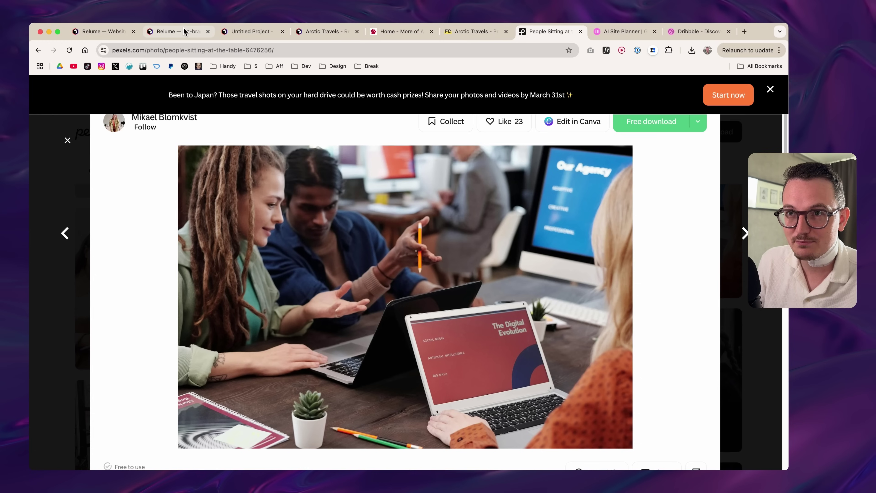
Step: Switch the Arctic Travels style guide to Concept 1 and export it to the Relume Figma Kit
{"action": "left_click", "coordinate": [315, 31]}
{"action": "left_click", "coordinate": [103, 115]}
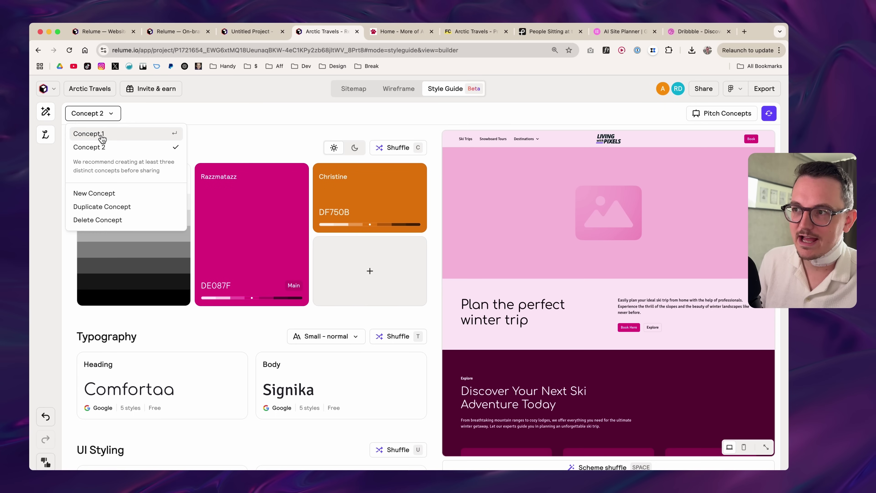
{"action": "left_click", "coordinate": [100, 135]}
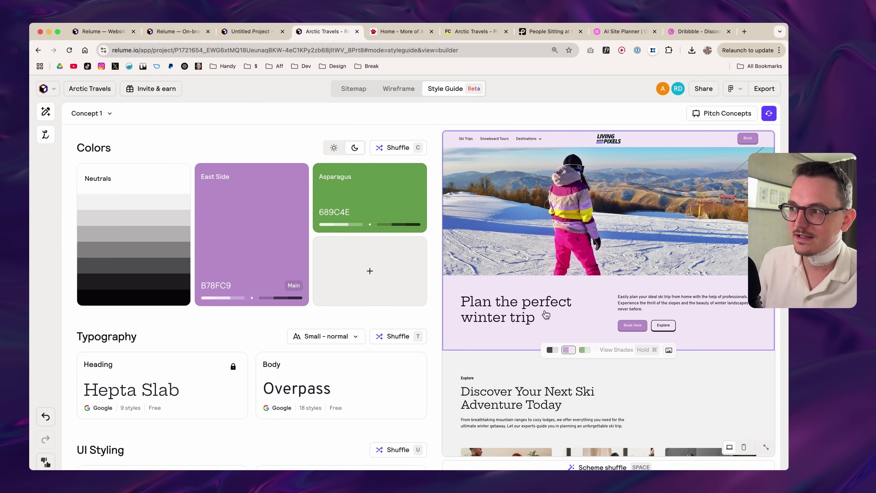
{"action": "left_click", "coordinate": [765, 89]}
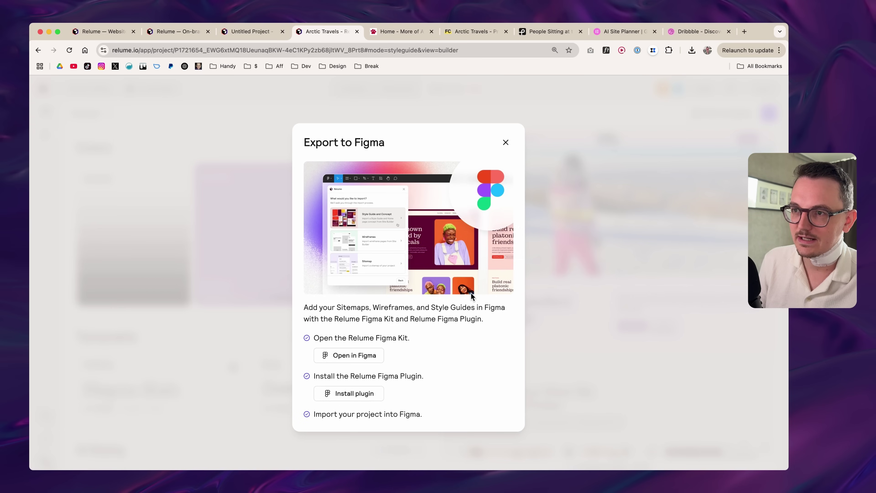
{"action": "left_click", "coordinate": [351, 361]}
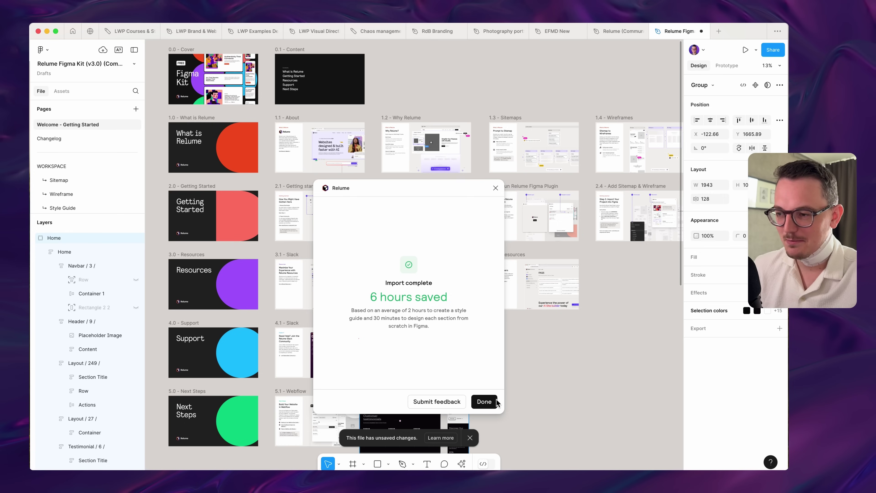
Step: Dismiss the Import complete summary and close the Relume plugin
{"action": "left_click", "coordinate": [483, 401]}
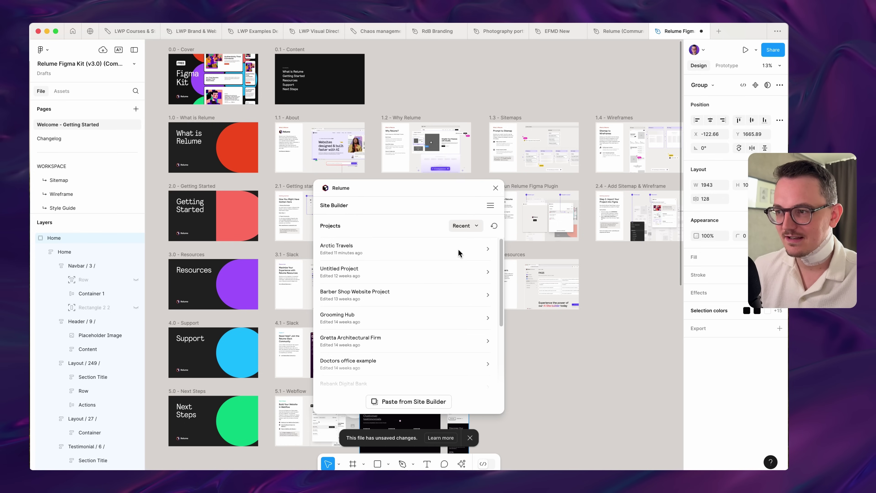
{"action": "left_click", "coordinate": [496, 188]}
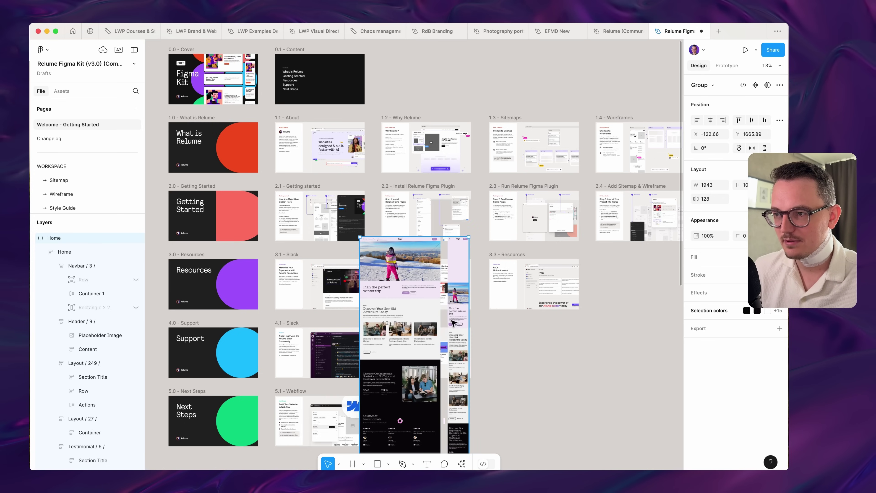
Step: Drag the imported Home design group below the kit's page grid and zoom in on it
{"action": "scroll", "coordinate": [401, 321], "scroll_direction": "down", "scroll_amount": 10}
{"action": "scroll", "coordinate": [413, 196], "scroll_direction": "up", "scroll_amount": 8}
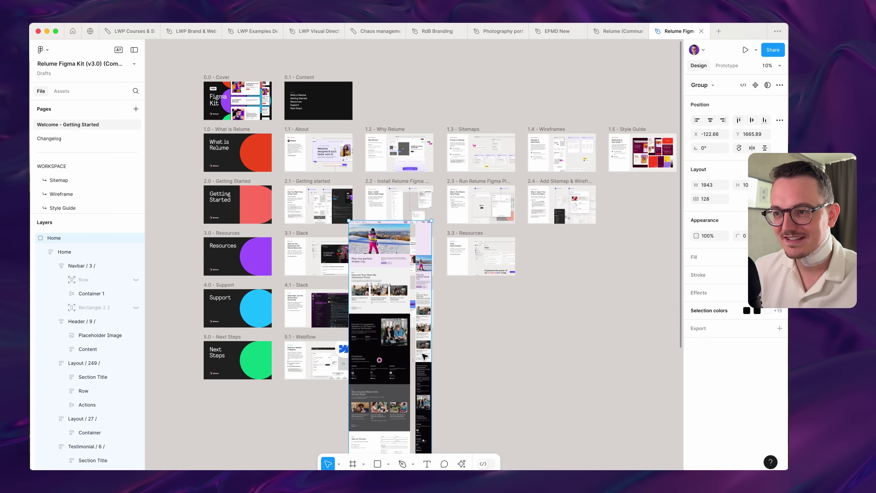
{"action": "scroll", "coordinate": [384, 279], "scroll_direction": "down", "scroll_amount": 4}
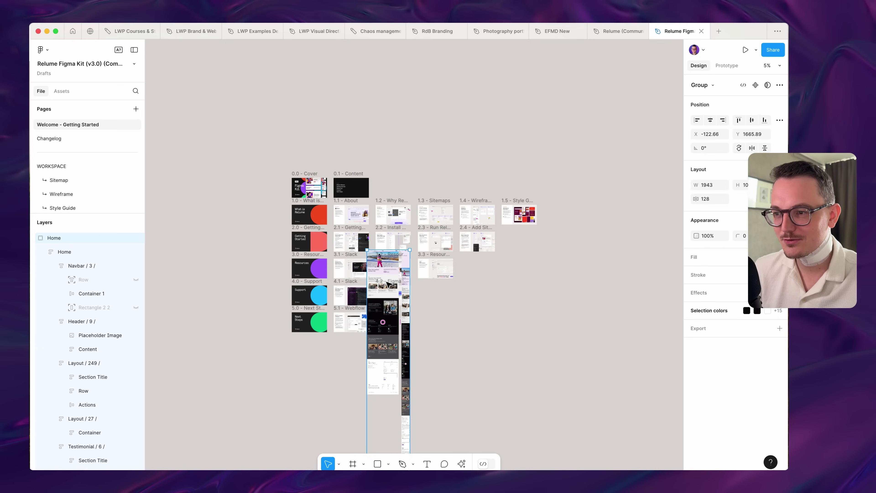
{"action": "scroll", "coordinate": [390, 301], "scroll_direction": "up", "scroll_amount": 1}
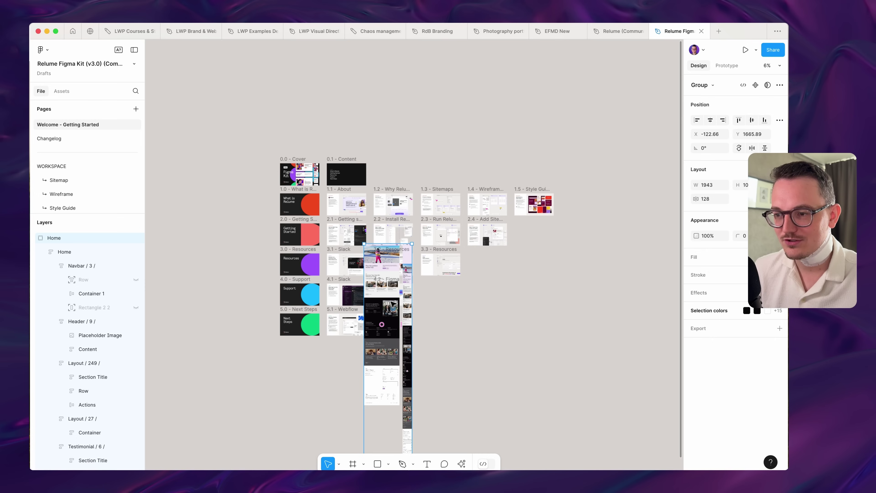
{"action": "left_click_drag", "start_coordinate": [389, 260], "coordinate": [305, 382]}
{"action": "scroll", "coordinate": [305, 383], "scroll_direction": "up", "scroll_amount": 3}
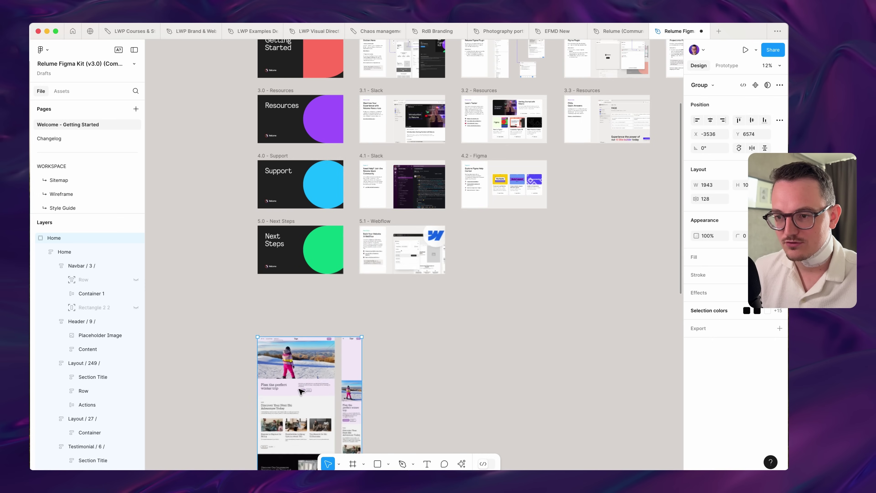
{"action": "left_click", "coordinate": [438, 399]}
{"action": "scroll", "coordinate": [449, 301], "scroll_direction": "up", "scroll_amount": 5}
{"action": "scroll", "coordinate": [328, 288], "scroll_direction": "up", "scroll_amount": 4}
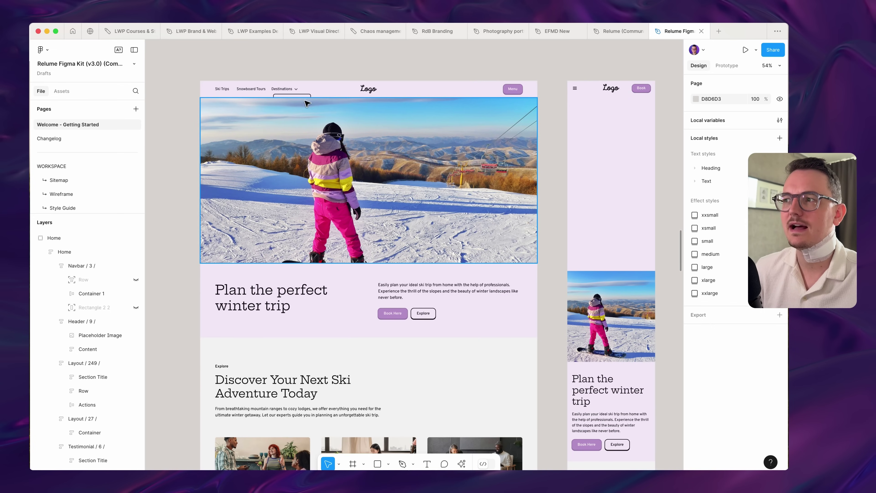
{"action": "scroll", "coordinate": [297, 92], "scroll_direction": "up", "scroll_amount": 5}
{"action": "left_click", "coordinate": [333, 107]}
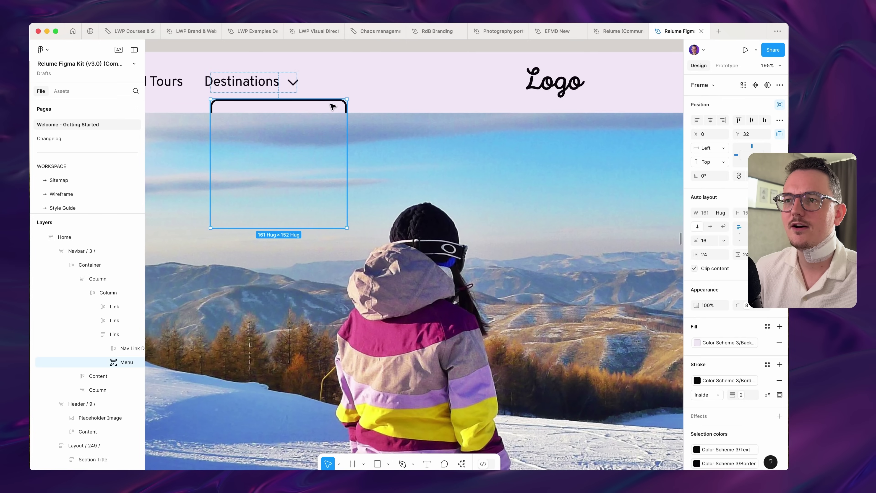
{"action": "scroll", "coordinate": [329, 105], "scroll_direction": "down", "scroll_amount": 4}
{"action": "scroll", "coordinate": [315, 105], "scroll_direction": "down", "scroll_amount": 4}
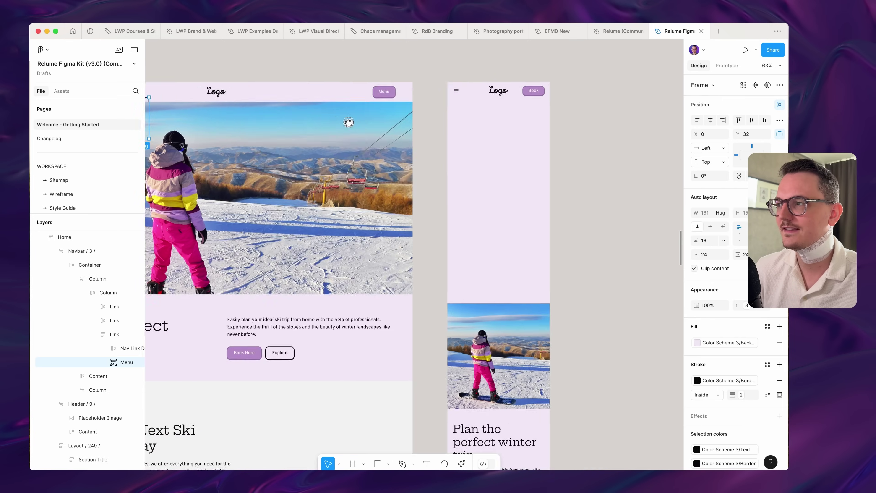
{"action": "scroll", "coordinate": [476, 242], "scroll_direction": "down", "scroll_amount": 10}
{"action": "left_click", "coordinate": [490, 236]}
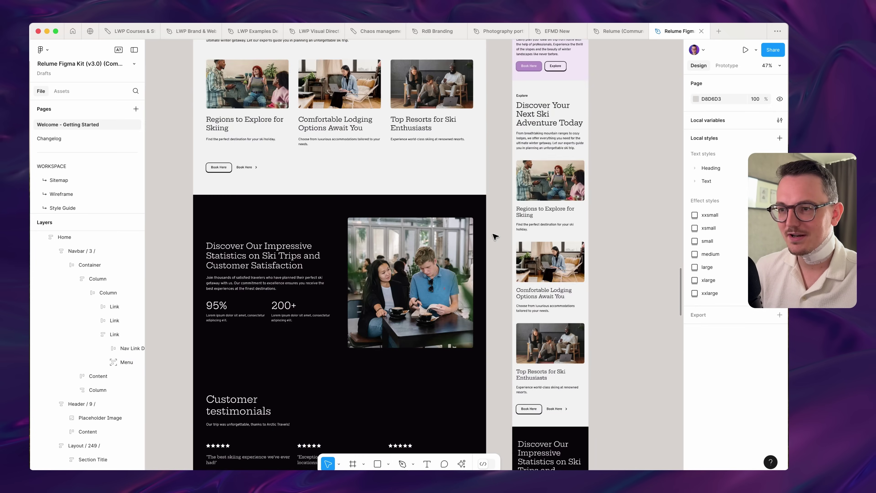
{"action": "scroll", "coordinate": [496, 237], "scroll_direction": "down", "scroll_amount": 8}
{"action": "scroll", "coordinate": [495, 237], "scroll_direction": "down", "scroll_amount": 15}
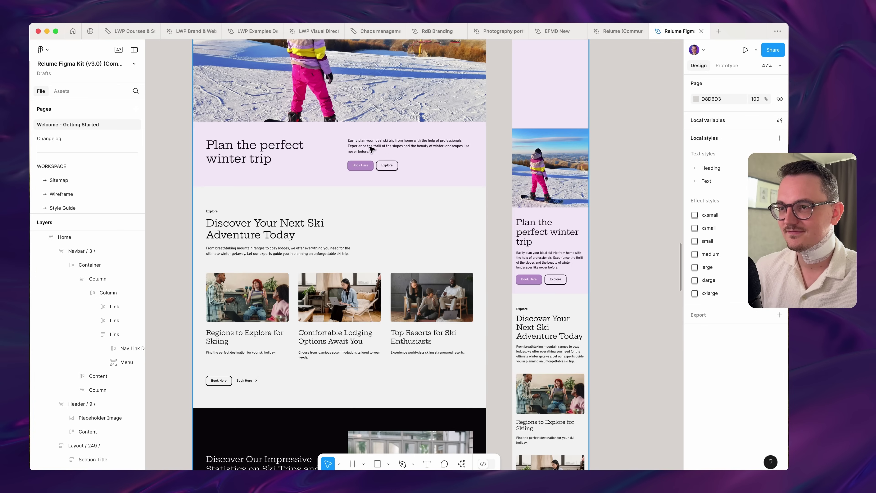
{"action": "left_click", "coordinate": [370, 147]}
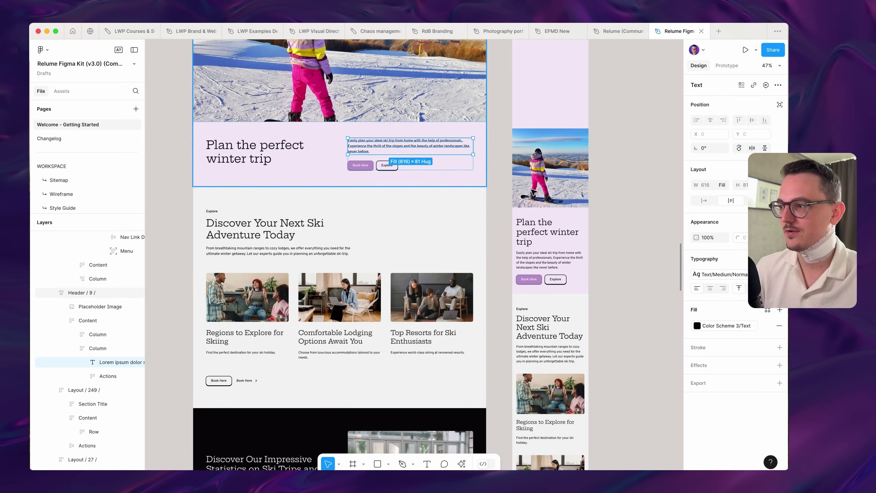
{"action": "left_click", "coordinate": [717, 274]}
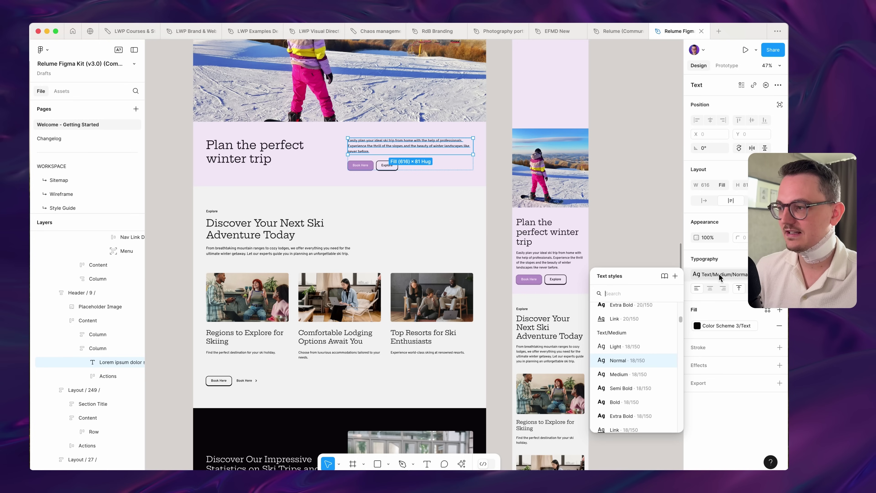
{"action": "left_click", "coordinate": [266, 162]}
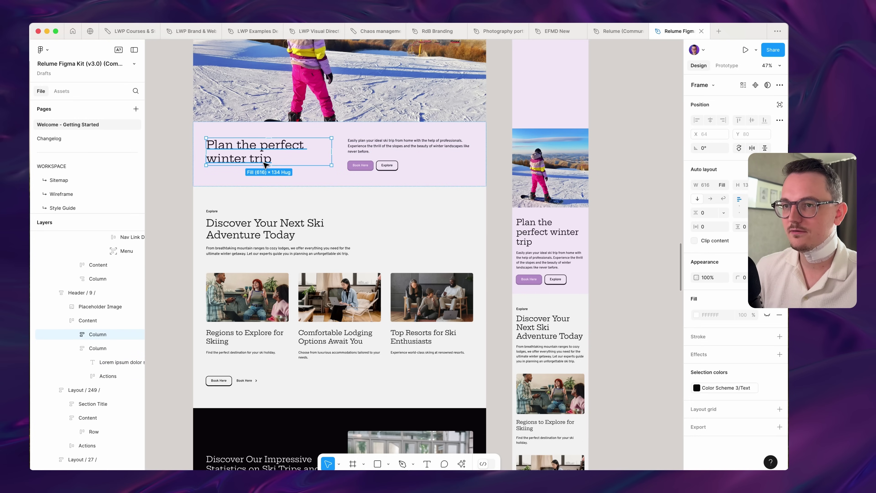
{"action": "left_click", "coordinate": [265, 164]}
{"action": "left_click", "coordinate": [272, 234]}
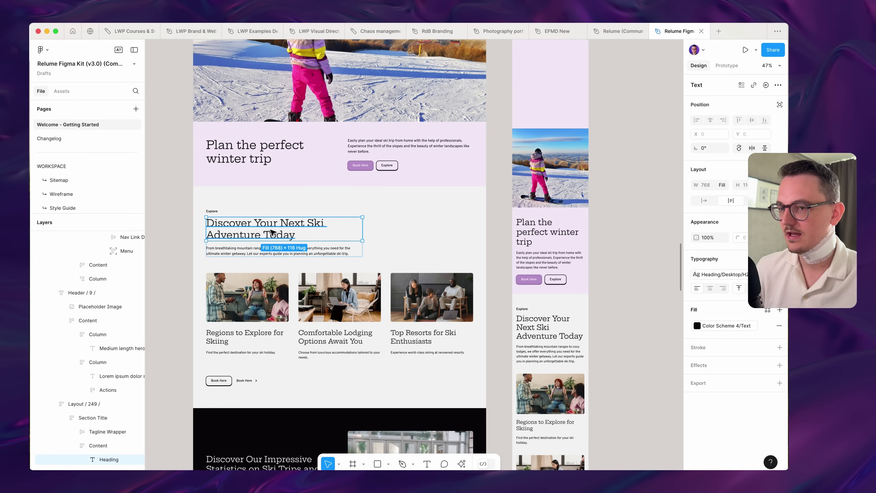
{"action": "scroll", "coordinate": [223, 225], "scroll_direction": "up", "scroll_amount": 5}
{"action": "left_click", "coordinate": [211, 206]}
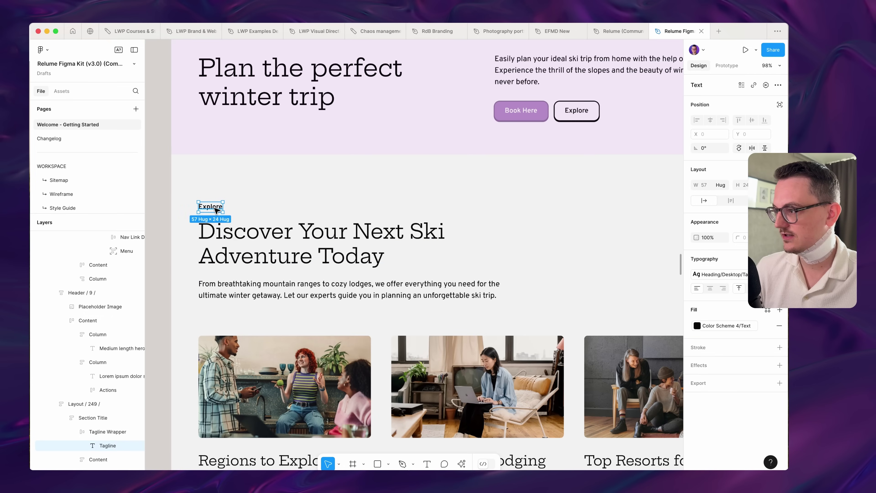
{"action": "left_click", "coordinate": [288, 290]}
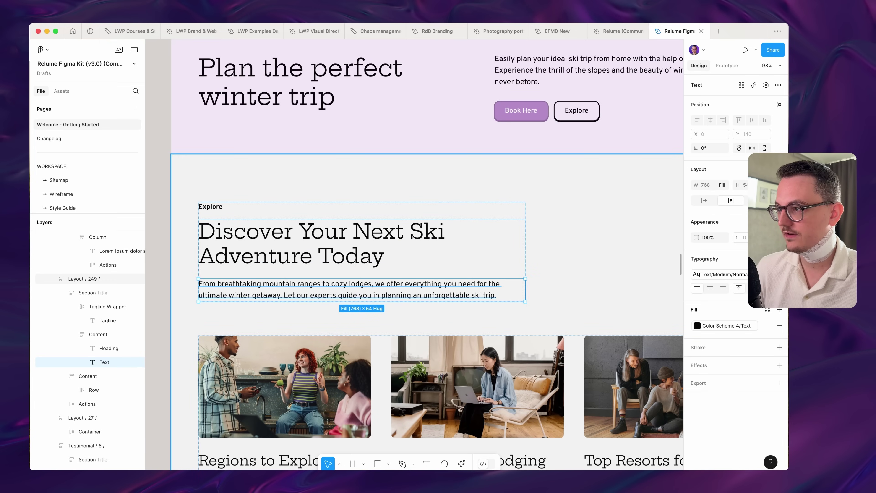
{"action": "scroll", "coordinate": [488, 295], "scroll_direction": "down", "scroll_amount": 6}
{"action": "left_click", "coordinate": [433, 280]}
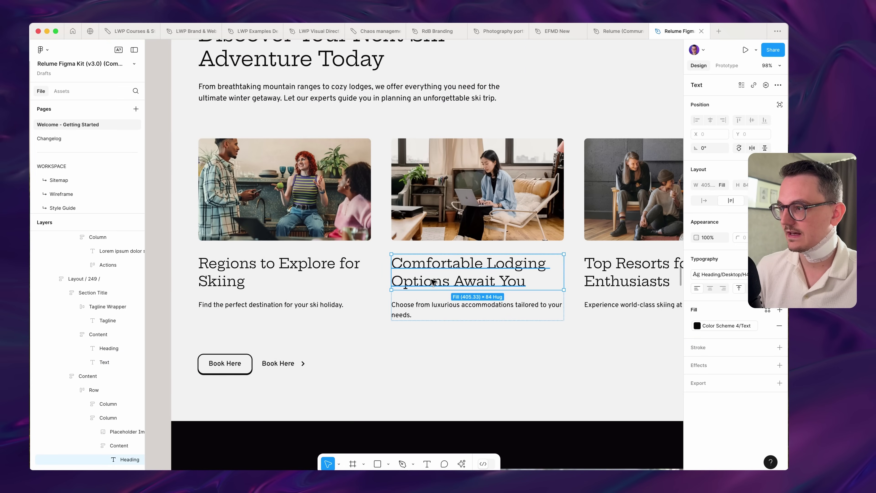
{"action": "scroll", "coordinate": [429, 284], "scroll_direction": "down", "scroll_amount": 5}
{"action": "left_click", "coordinate": [308, 287]}
{"action": "scroll", "coordinate": [328, 306], "scroll_direction": "up", "scroll_amount": 4}
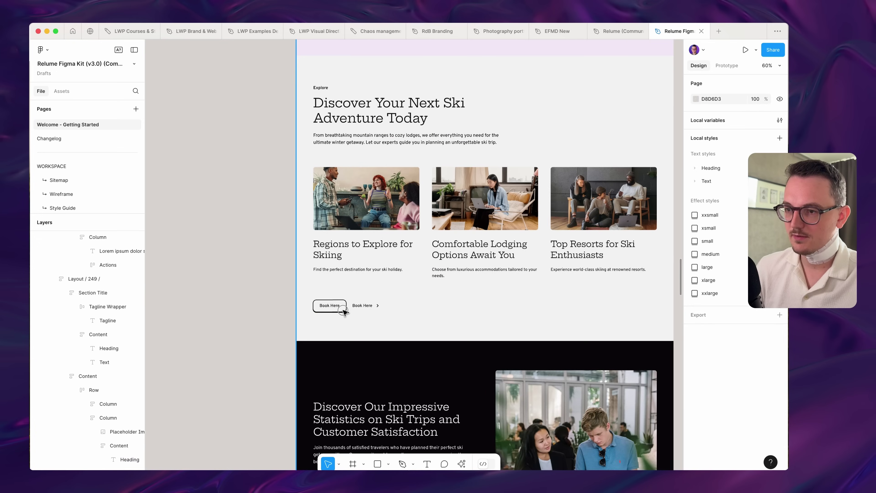
{"action": "left_click", "coordinate": [342, 306]}
{"action": "scroll", "coordinate": [343, 306], "scroll_direction": "up", "scroll_amount": 5}
{"action": "left_click", "coordinate": [327, 303]}
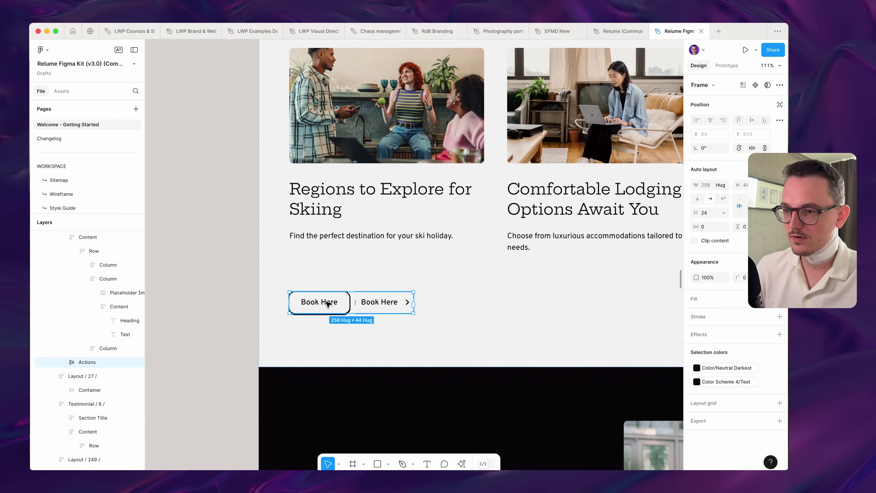
{"action": "left_click", "coordinate": [328, 303]}
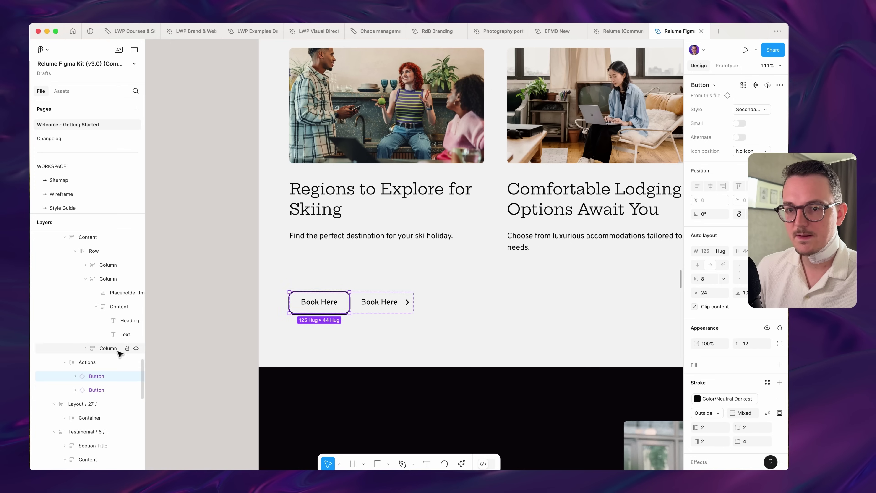
{"action": "left_click", "coordinate": [392, 305]}
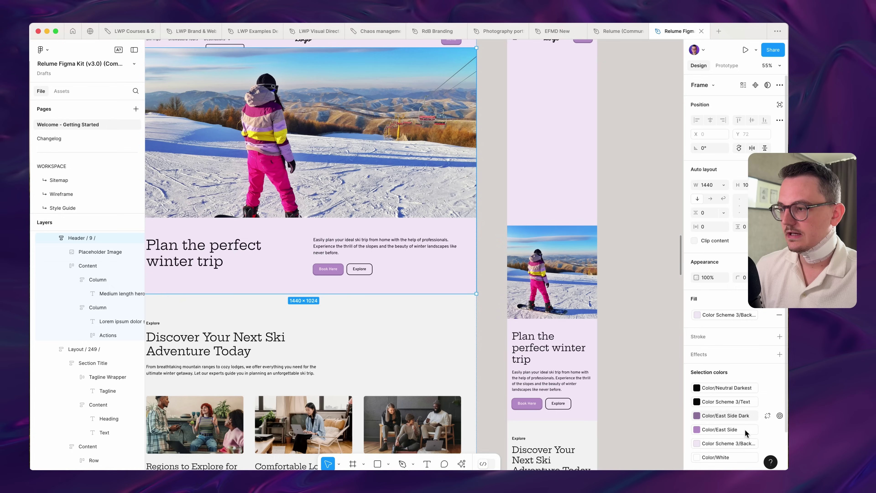
{"action": "scroll", "coordinate": [723, 388], "scroll_direction": "down", "scroll_amount": 3}
{"action": "scroll", "coordinate": [588, 346], "scroll_direction": "down", "scroll_amount": 3}
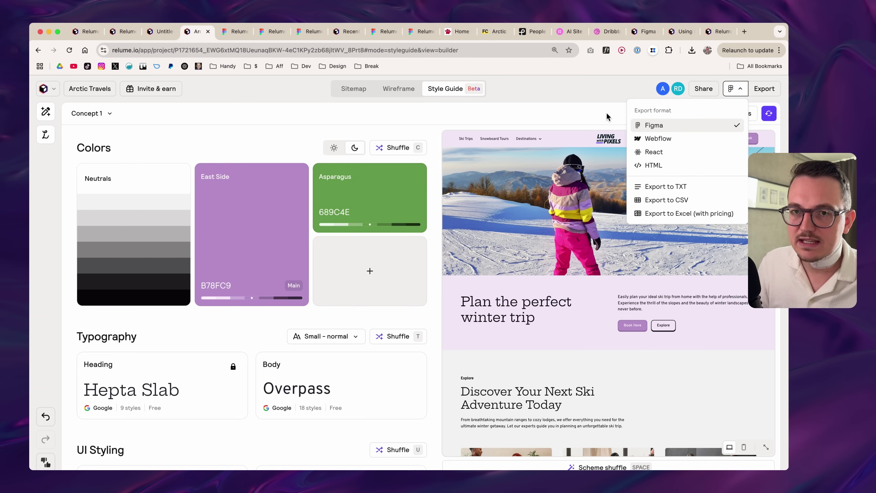
Step: Close the export format menu and switch to the Wireframe view
{"action": "left_click", "coordinate": [519, 126]}
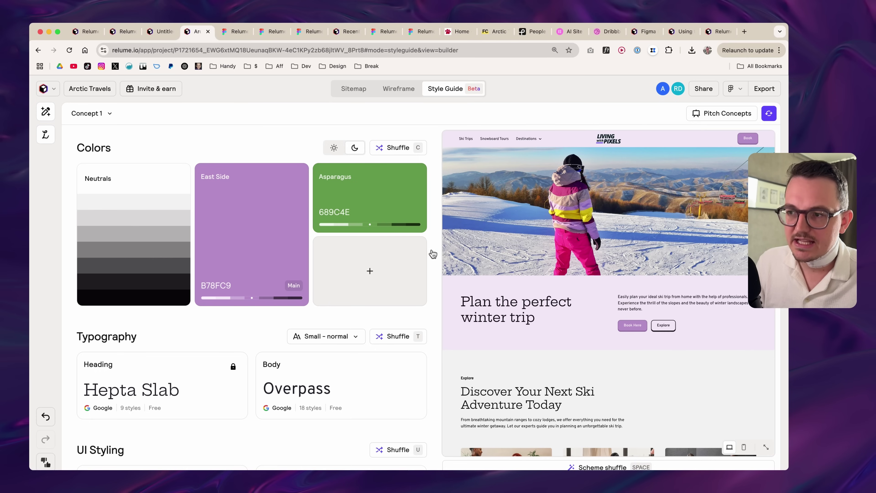
{"action": "left_click", "coordinate": [405, 88]}
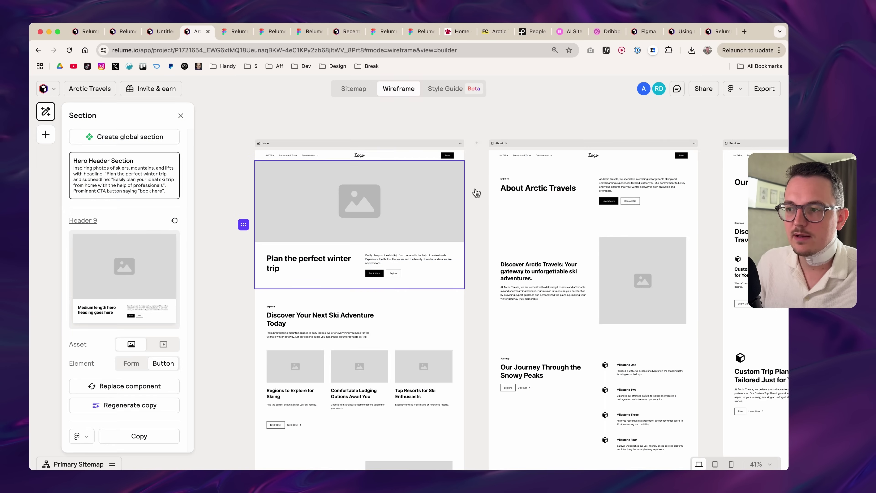
Step: Close the hero section details and pan across the Regions, Lodging and Resorts wireframe pages
{"action": "scroll", "coordinate": [475, 231], "scroll_direction": "down", "scroll_amount": 2}
{"action": "left_click", "coordinate": [477, 239]}
{"action": "scroll", "coordinate": [477, 239], "scroll_direction": "right", "scroll_amount": 10}
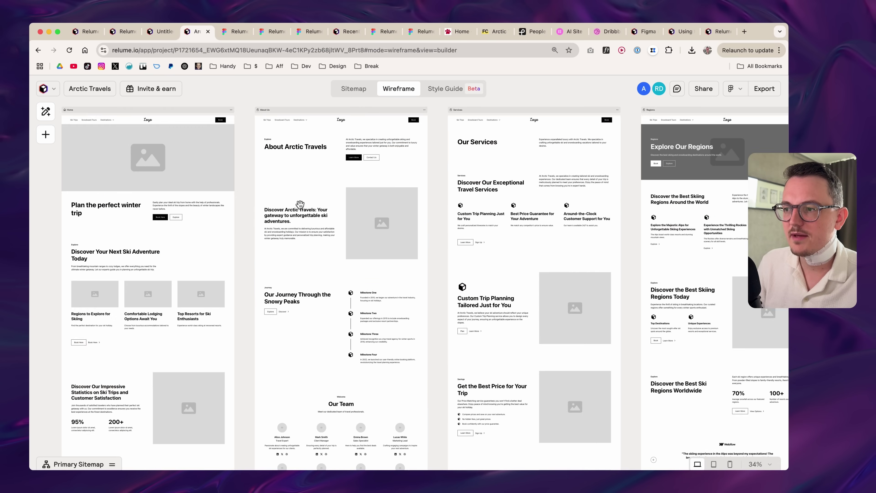
{"action": "scroll", "coordinate": [418, 203], "scroll_direction": "down", "scroll_amount": 1}
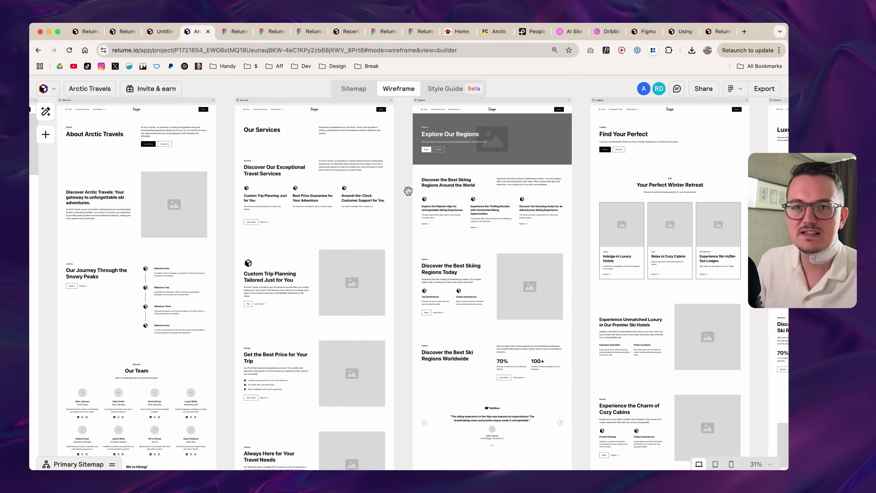
{"action": "scroll", "coordinate": [392, 191], "scroll_direction": "down", "scroll_amount": 1}
{"action": "left_click_drag", "start_coordinate": [392, 191], "coordinate": [263, 217]}
{"action": "scroll", "coordinate": [267, 220], "scroll_direction": "down", "scroll_amount": 2}
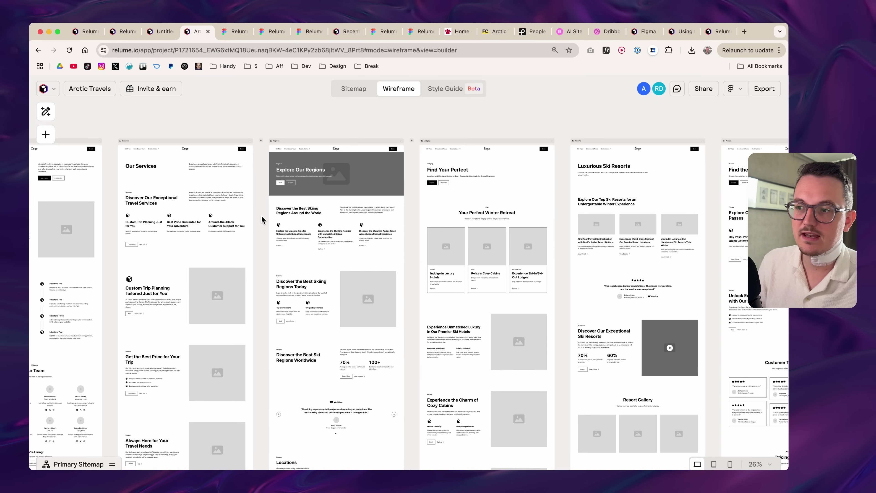
{"action": "scroll", "coordinate": [262, 216], "scroll_direction": "down", "scroll_amount": 1}
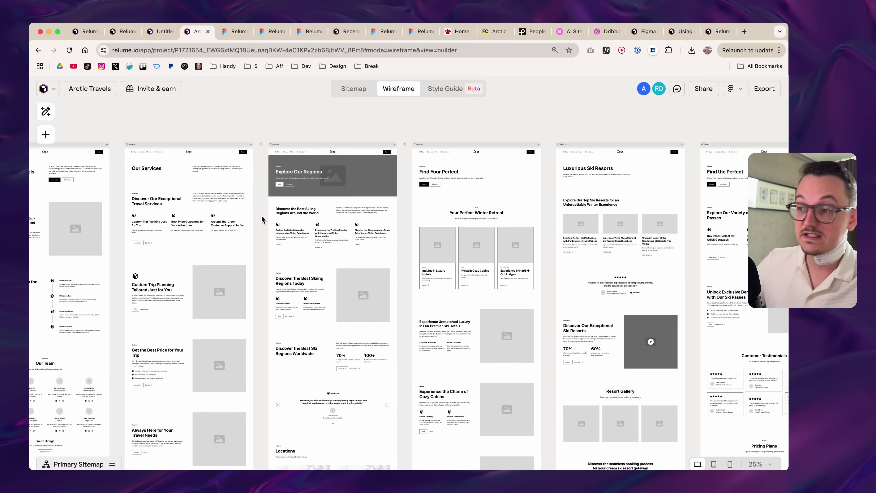
{"action": "scroll", "coordinate": [262, 214], "scroll_direction": "down", "scroll_amount": 1}
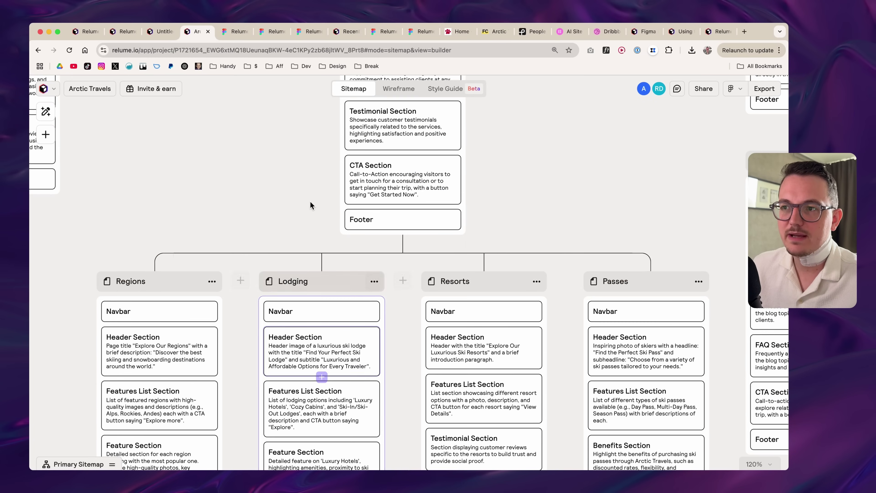
Step: Open the Primary Sitemap prompt panel and scroll through the Arctic Travels brief
{"action": "scroll", "coordinate": [310, 206], "scroll_direction": "down", "scroll_amount": 3}
{"action": "scroll", "coordinate": [310, 206], "scroll_direction": "up", "scroll_amount": 2}
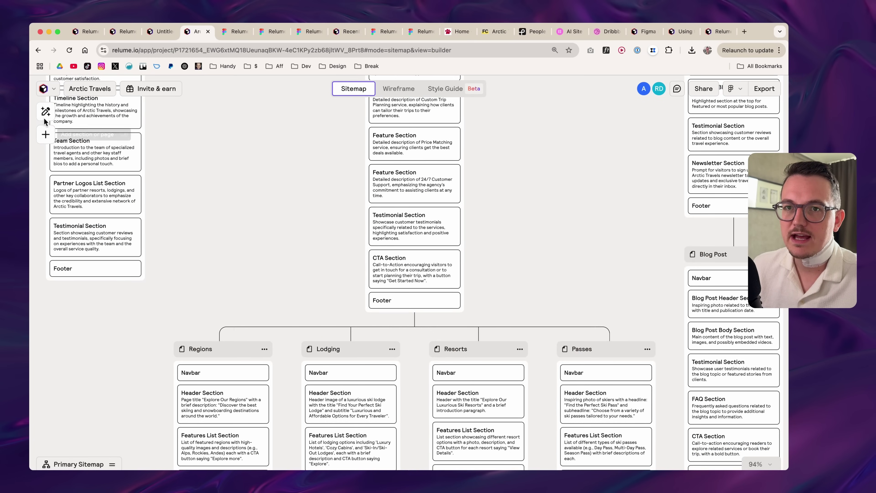
{"action": "left_click", "coordinate": [46, 111]}
{"action": "scroll", "coordinate": [149, 295], "scroll_direction": "down", "scroll_amount": 5}
{"action": "scroll", "coordinate": [149, 295], "scroll_direction": "up", "scroll_amount": 5}
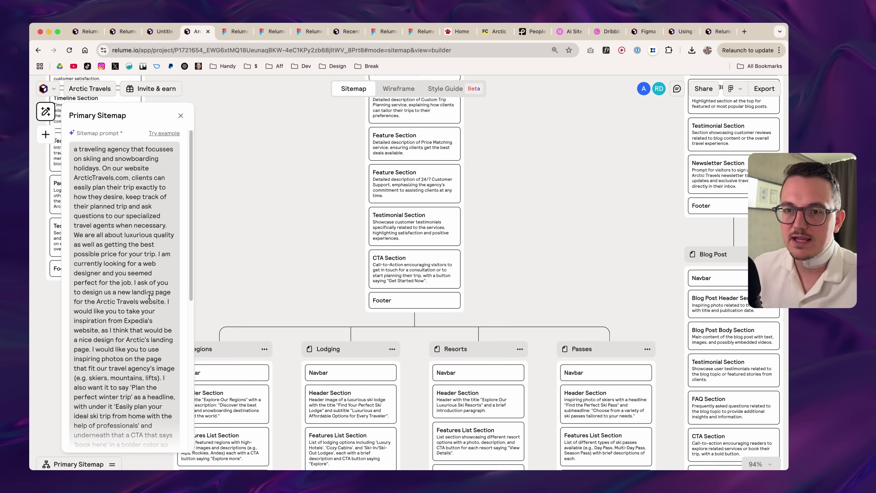
{"action": "scroll", "coordinate": [149, 295], "scroll_direction": "down", "scroll_amount": 4}
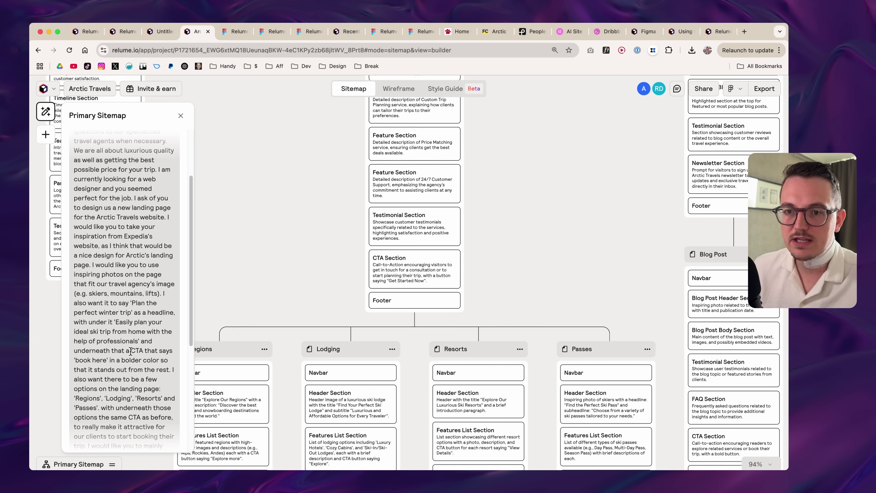